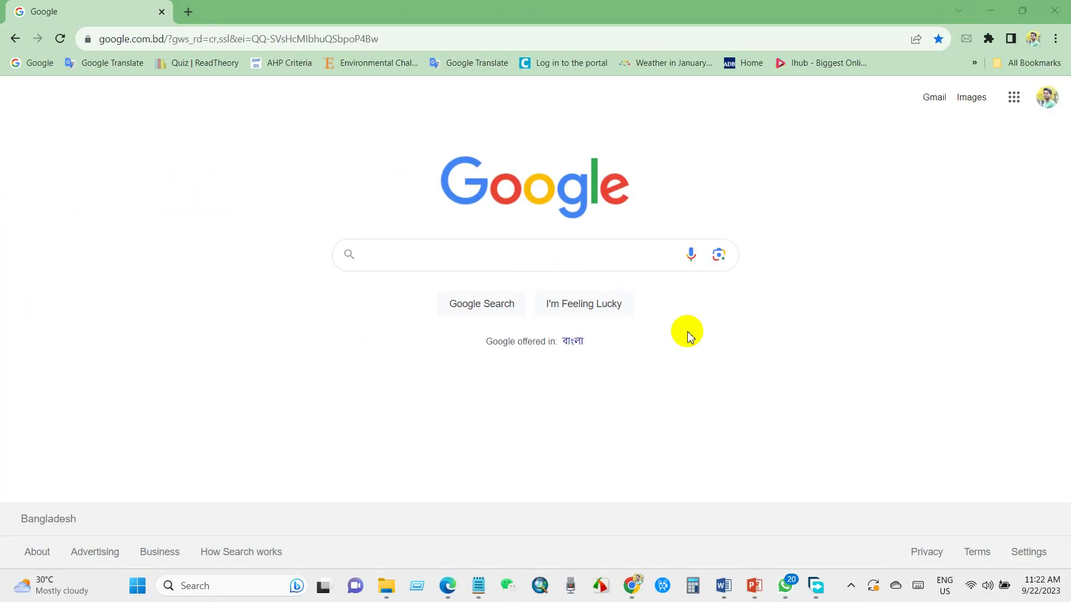
Step: Search Google for 'open building dataset' and open the Google Research Open Buildings result
{"action": "left_click", "coordinate": [470, 255]}
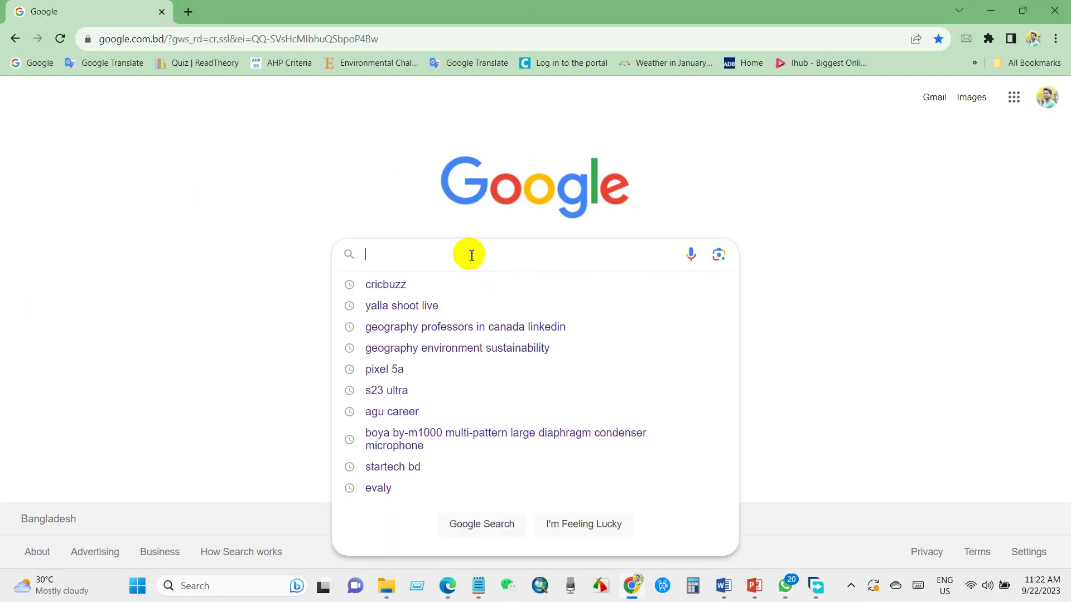
{"action": "type", "text": "open "}
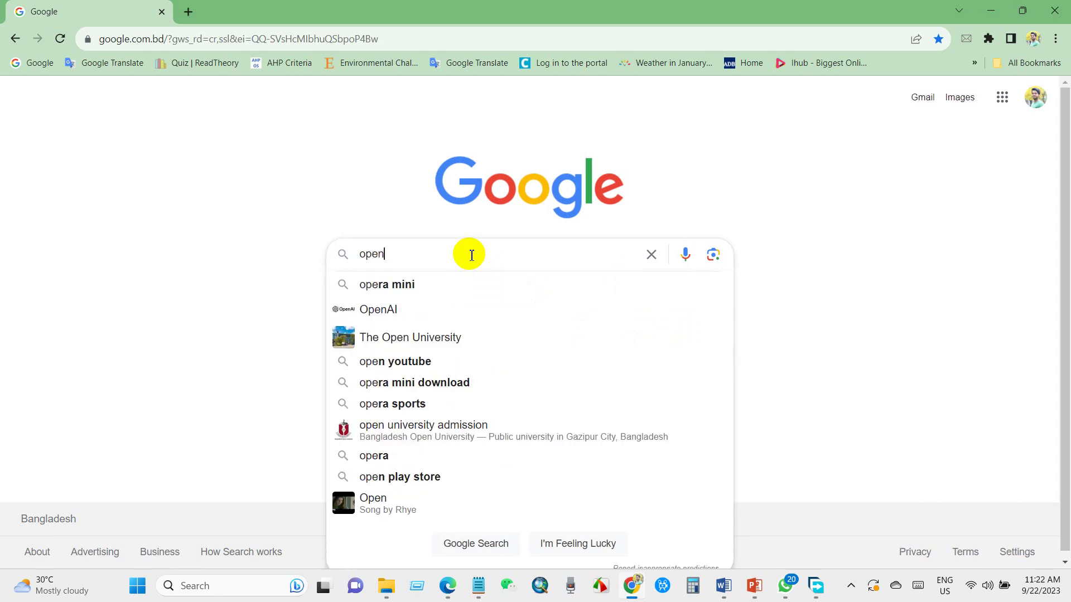
{"action": "type", "text": "buil"}
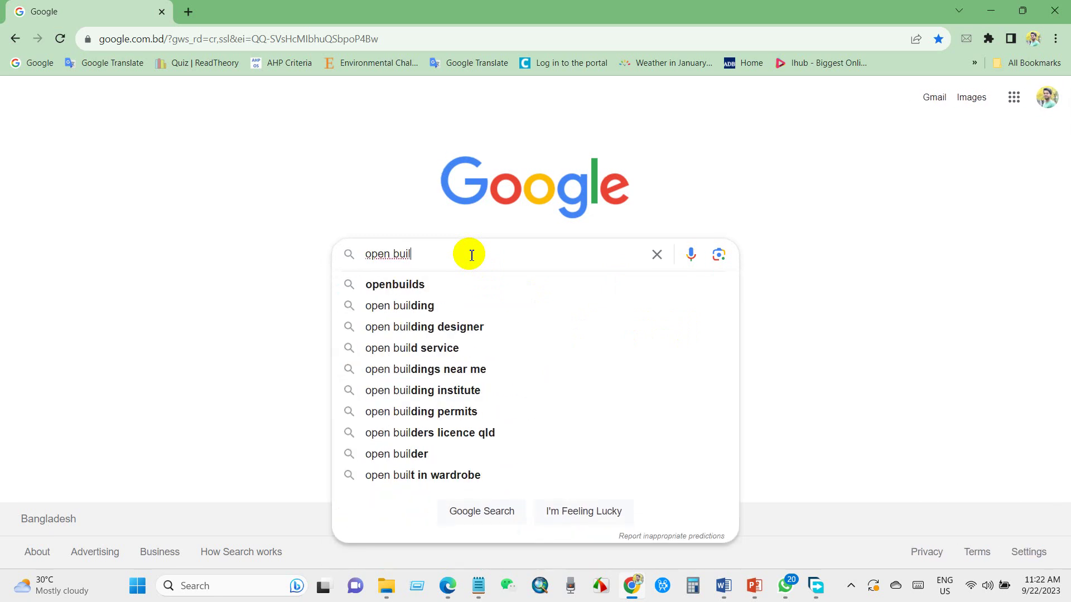
{"action": "type", "text": "ding dat"}
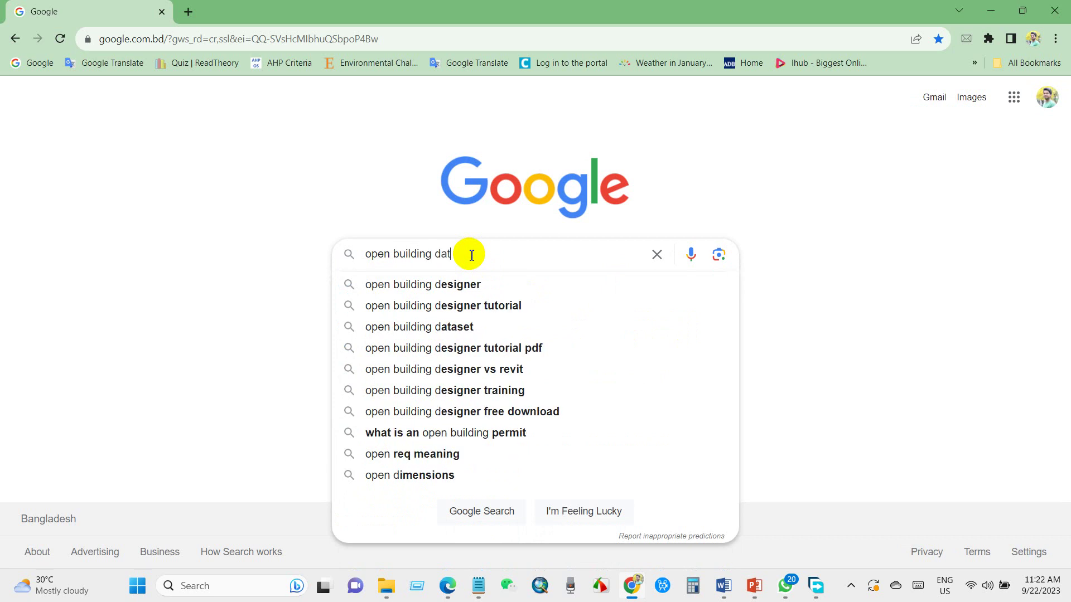
{"action": "type", "text": "a"}
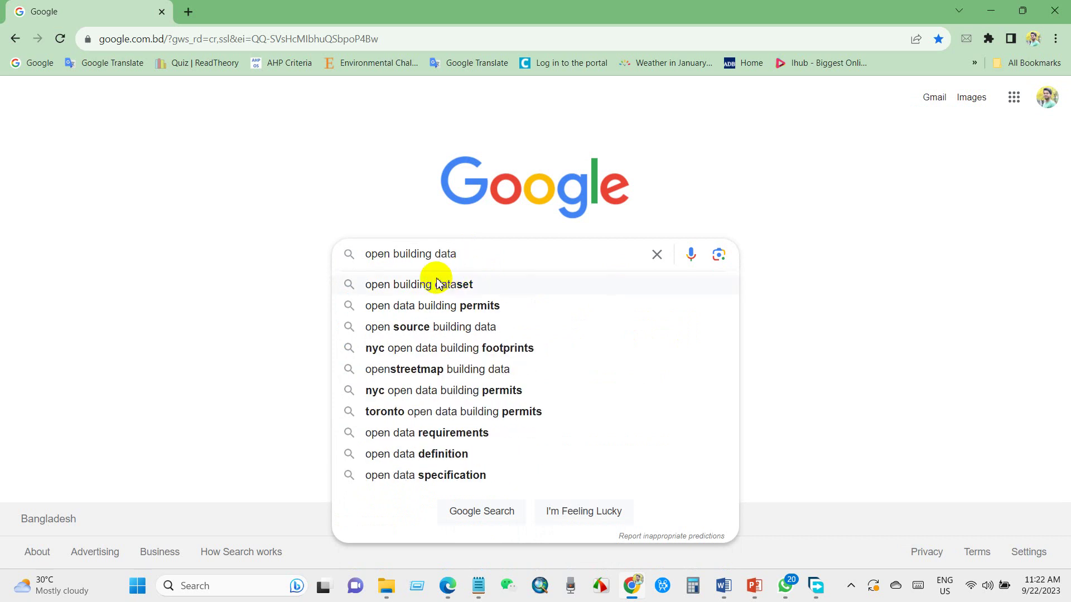
{"action": "left_click", "coordinate": [402, 285]}
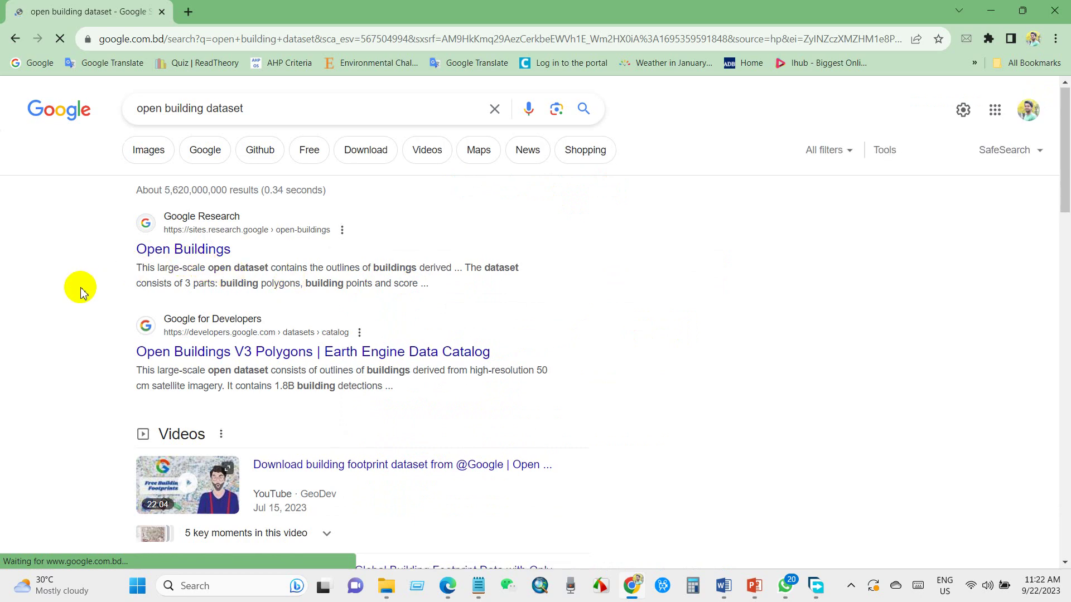
{"action": "scroll", "coordinate": [82, 290], "scroll_direction": "down", "scroll_amount": 1}
{"action": "left_click", "coordinate": [167, 186]}
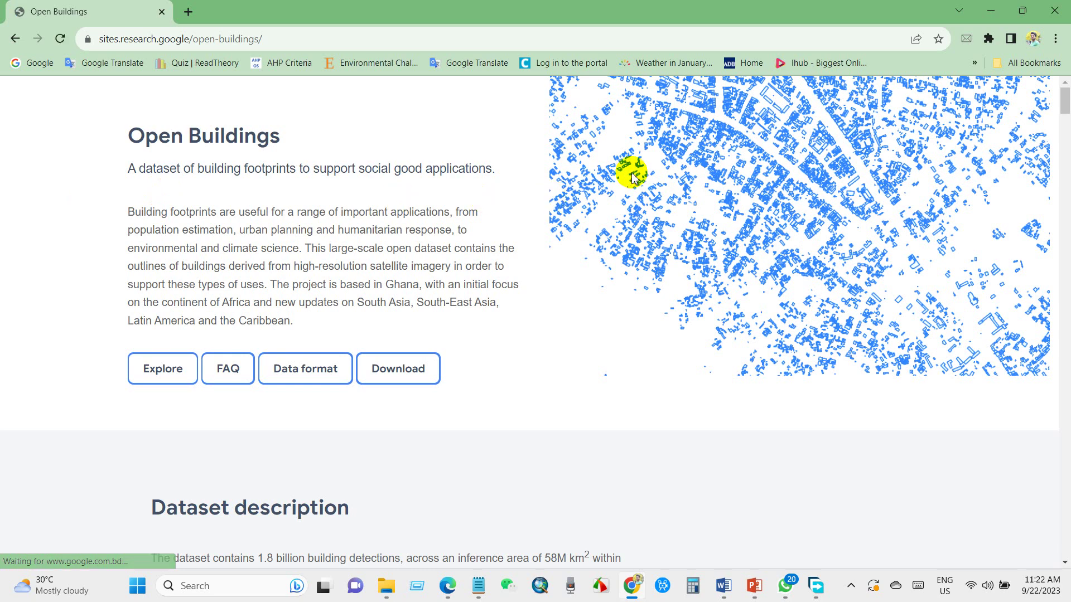
{"action": "left_click_drag", "start_coordinate": [131, 136], "coordinate": [289, 139]}
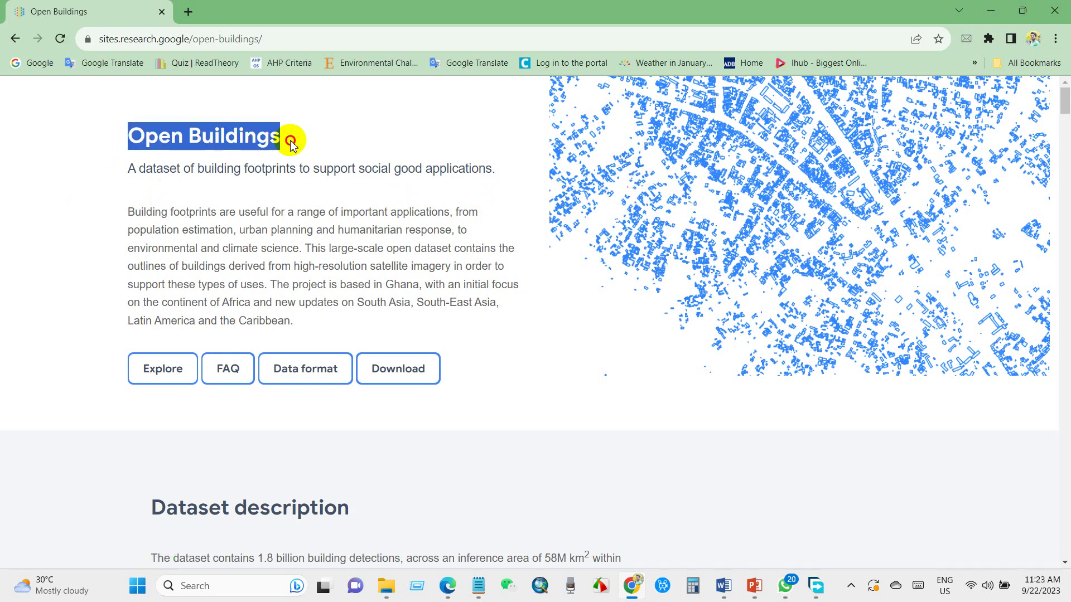
{"action": "left_click", "coordinate": [189, 184]}
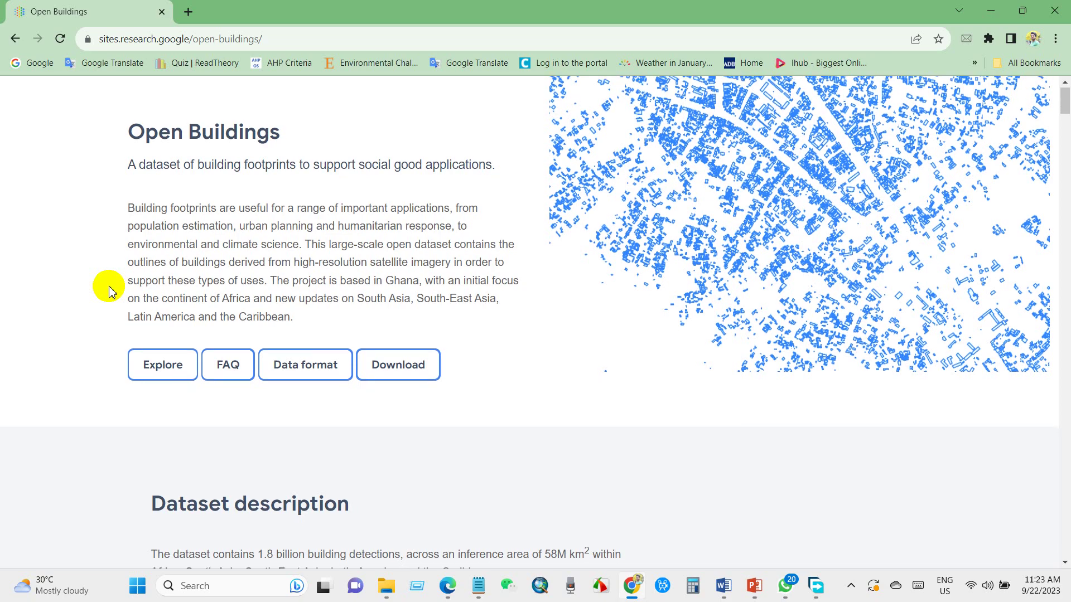
{"action": "scroll", "coordinate": [108, 292], "scroll_direction": "down", "scroll_amount": 3}
{"action": "scroll", "coordinate": [109, 292], "scroll_direction": "down", "scroll_amount": 2}
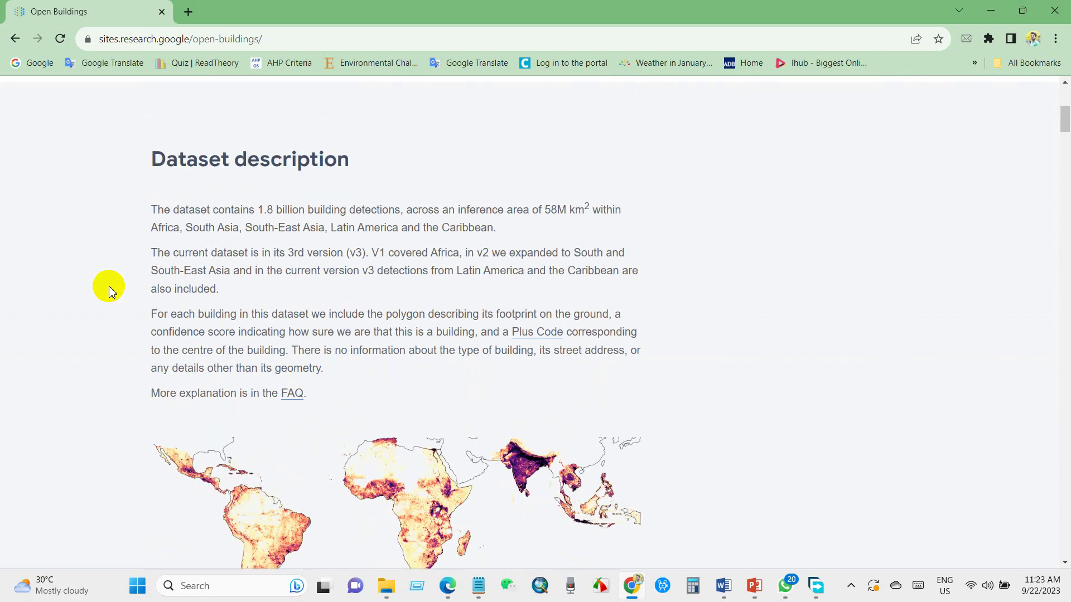
{"action": "scroll", "coordinate": [109, 291], "scroll_direction": "down", "scroll_amount": 2}
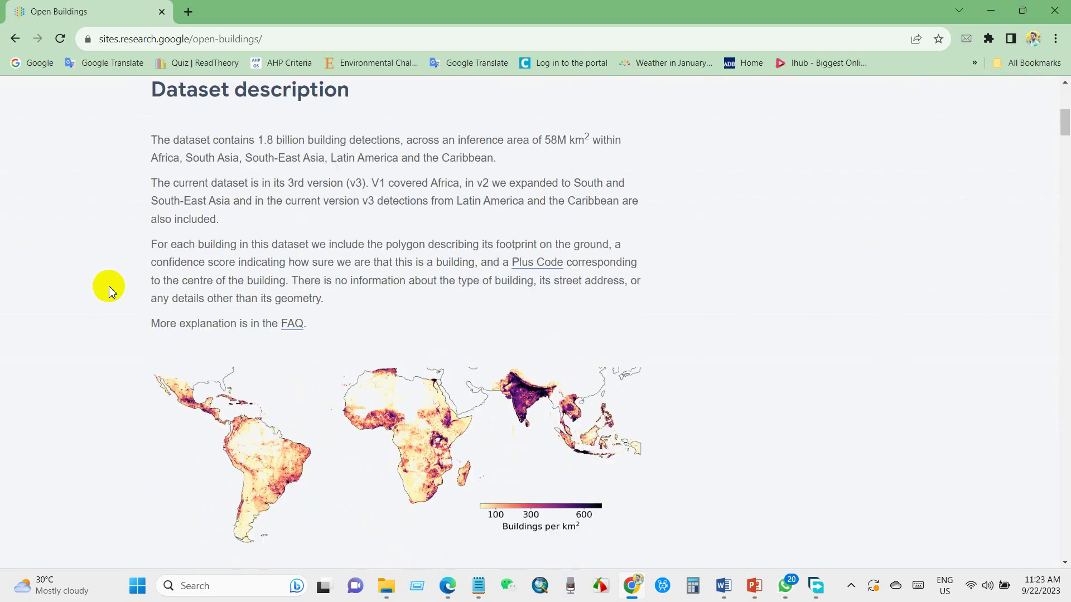
{"action": "scroll", "coordinate": [109, 291], "scroll_direction": "down", "scroll_amount": 2}
{"action": "scroll", "coordinate": [109, 292], "scroll_direction": "down", "scroll_amount": 1}
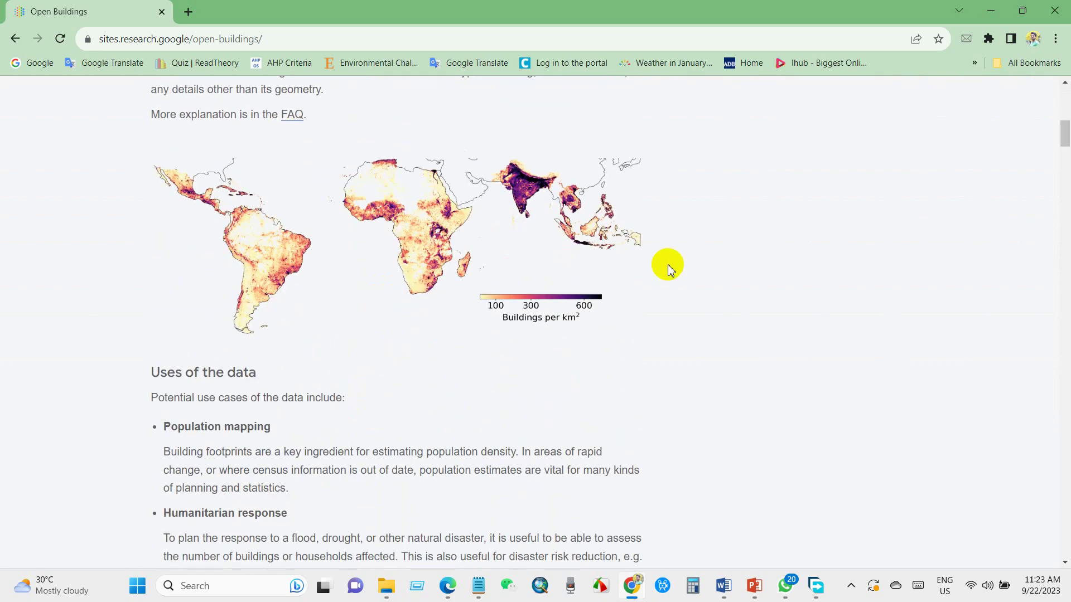
{"action": "scroll", "coordinate": [100, 294], "scroll_direction": "down", "scroll_amount": 2}
{"action": "scroll", "coordinate": [101, 295], "scroll_direction": "down", "scroll_amount": 1}
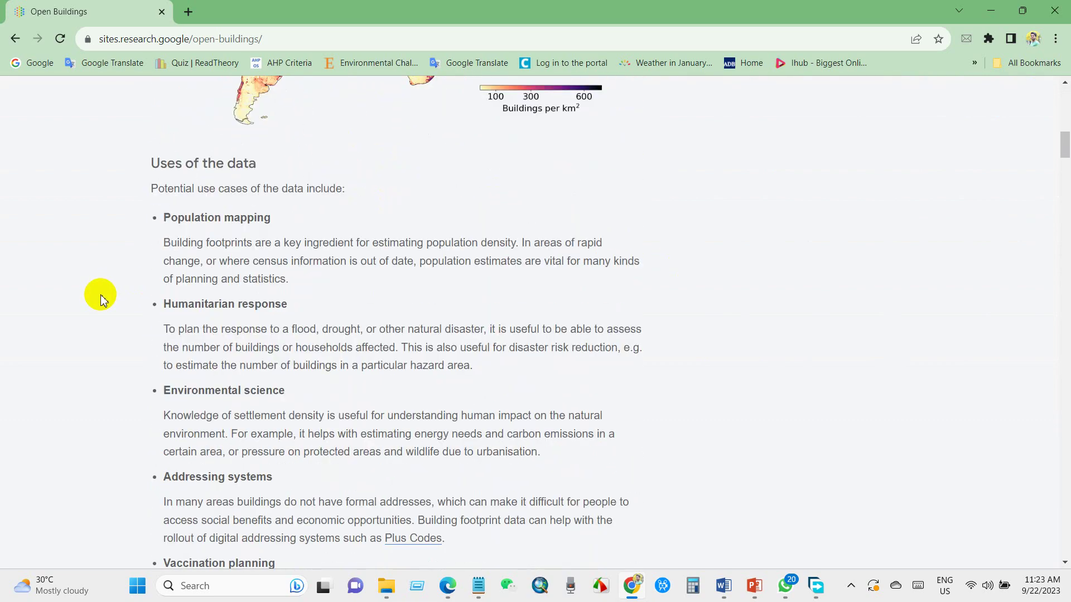
{"action": "scroll", "coordinate": [100, 295], "scroll_direction": "down", "scroll_amount": 1}
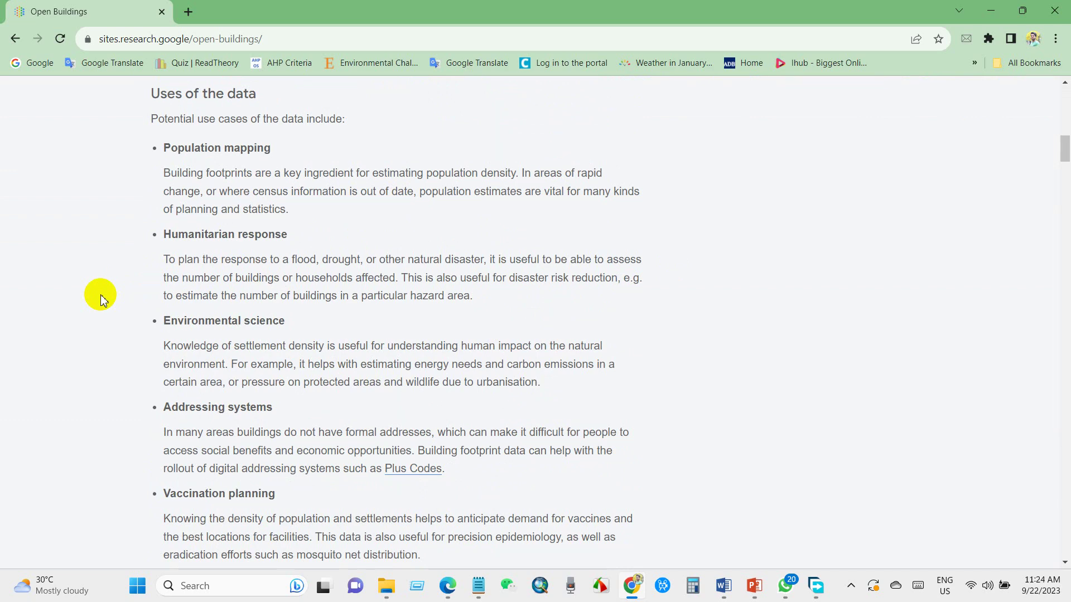
{"action": "scroll", "coordinate": [100, 294], "scroll_direction": "down", "scroll_amount": 3}
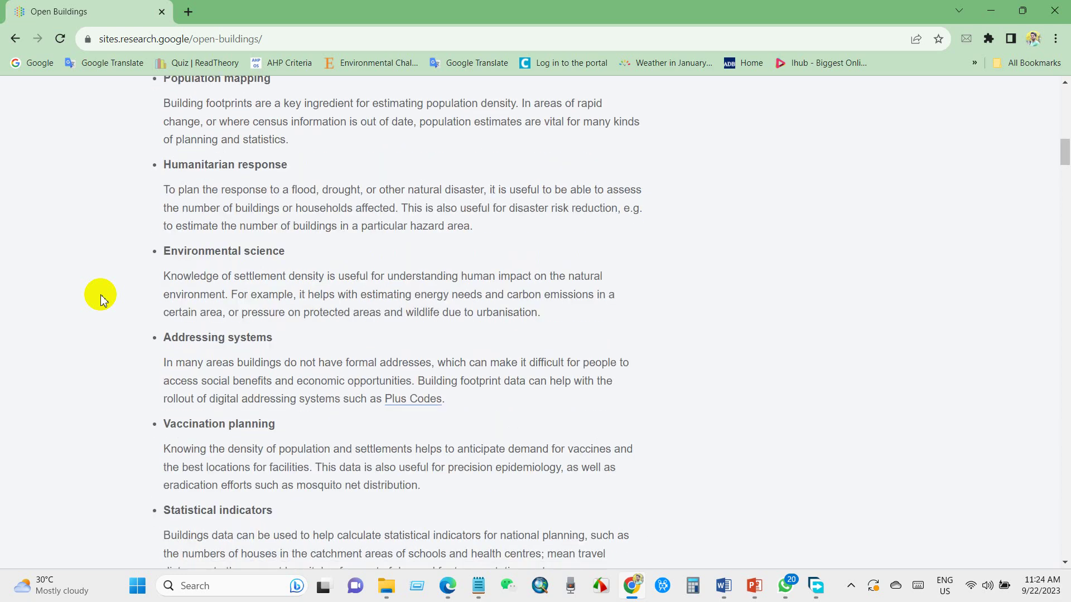
{"action": "scroll", "coordinate": [100, 295], "scroll_direction": "down", "scroll_amount": 2}
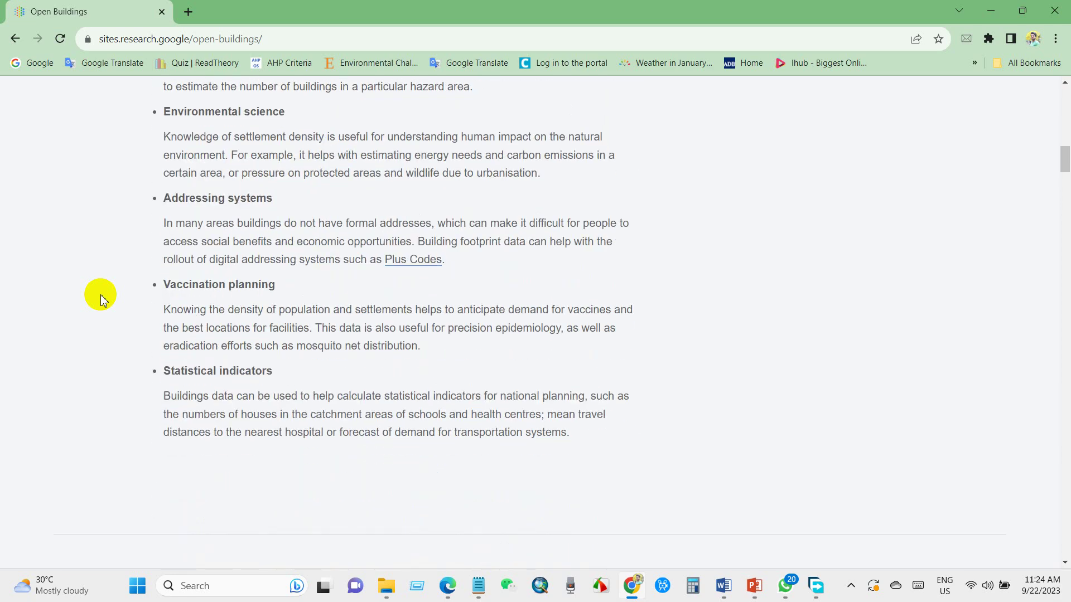
{"action": "scroll", "coordinate": [101, 295], "scroll_direction": "down", "scroll_amount": 2}
{"action": "scroll", "coordinate": [101, 295], "scroll_direction": "down", "scroll_amount": 1}
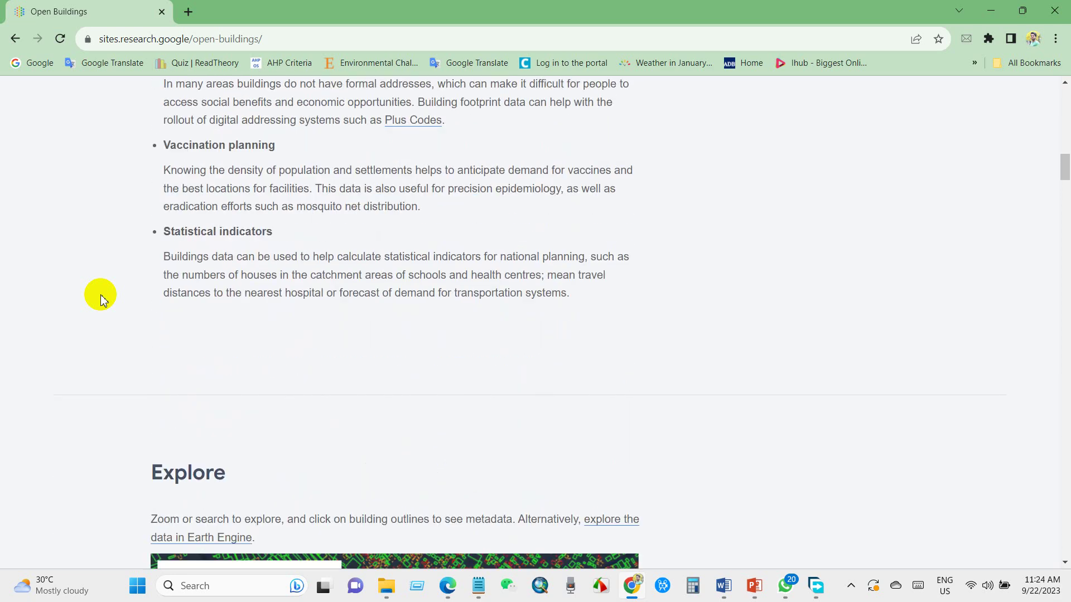
{"action": "scroll", "coordinate": [101, 294], "scroll_direction": "down", "scroll_amount": 2}
{"action": "scroll", "coordinate": [101, 295], "scroll_direction": "down", "scroll_amount": 3}
{"action": "scroll", "coordinate": [100, 295], "scroll_direction": "down", "scroll_amount": 2}
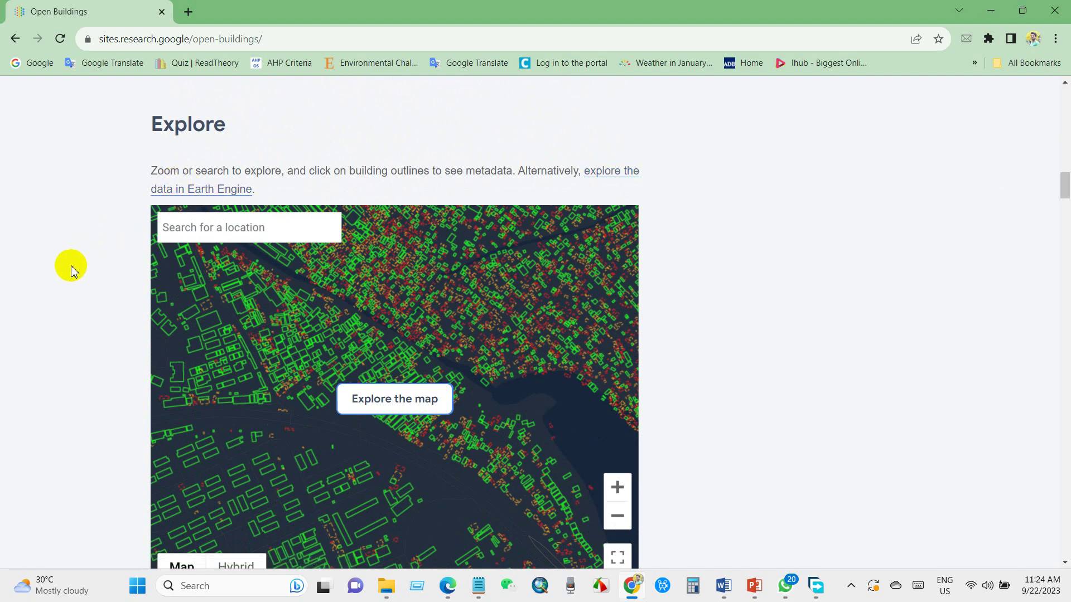
{"action": "scroll", "coordinate": [70, 270], "scroll_direction": "down", "scroll_amount": 1}
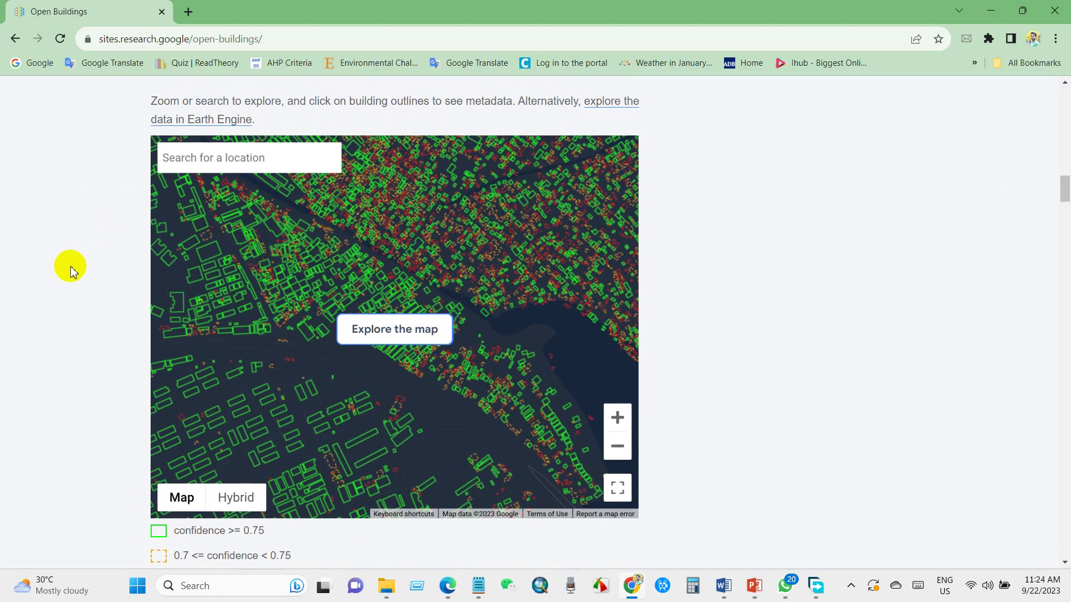
{"action": "scroll", "coordinate": [69, 270], "scroll_direction": "down", "scroll_amount": 2}
{"action": "scroll", "coordinate": [70, 269], "scroll_direction": "down", "scroll_amount": 1}
{"action": "scroll", "coordinate": [70, 269], "scroll_direction": "up", "scroll_amount": 1}
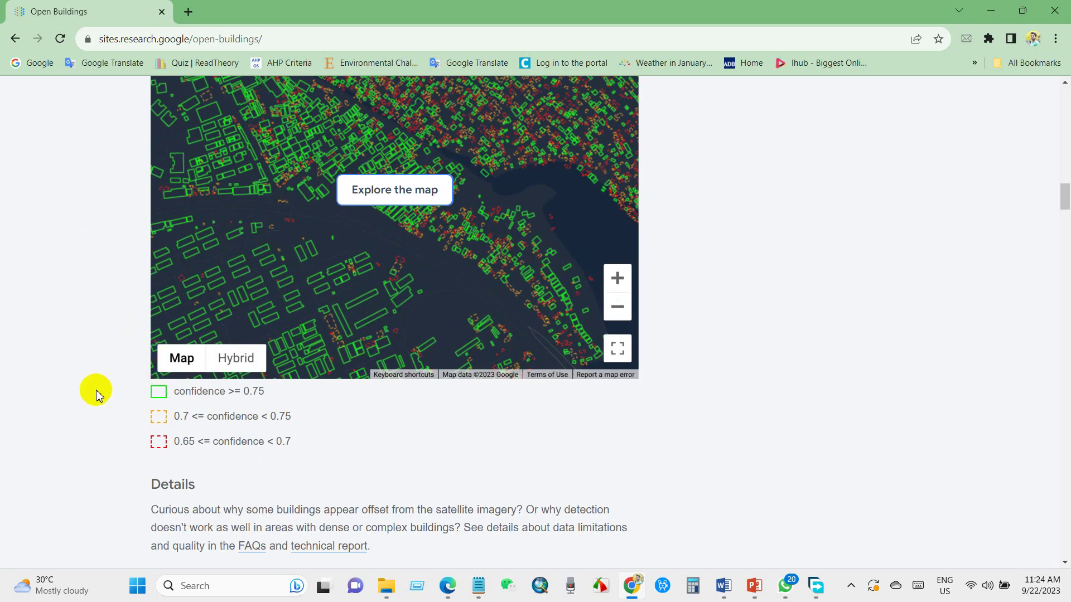
{"action": "scroll", "coordinate": [97, 394], "scroll_direction": "down", "scroll_amount": 1}
{"action": "scroll", "coordinate": [96, 393], "scroll_direction": "down", "scroll_amount": 1}
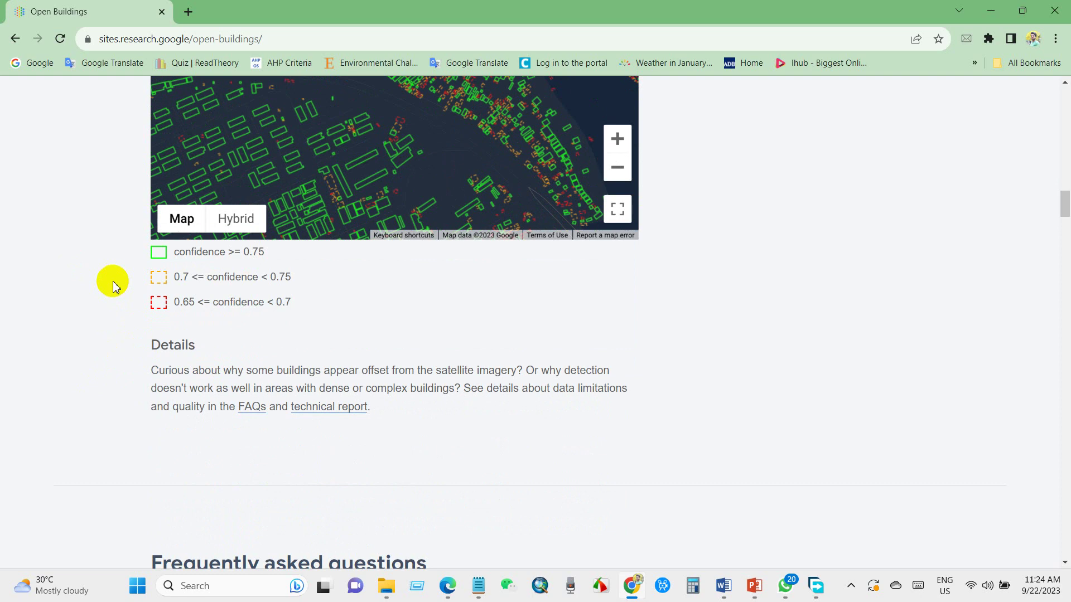
{"action": "scroll", "coordinate": [112, 284], "scroll_direction": "down", "scroll_amount": 2}
{"action": "scroll", "coordinate": [113, 283], "scroll_direction": "down", "scroll_amount": 2}
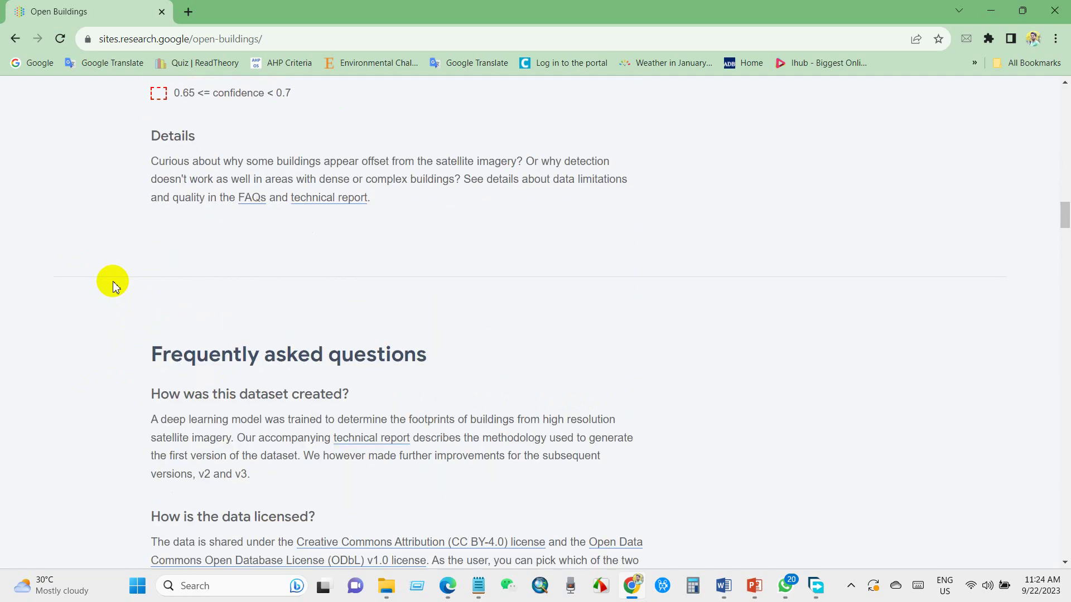
{"action": "scroll", "coordinate": [112, 284], "scroll_direction": "down", "scroll_amount": 1}
{"action": "scroll", "coordinate": [112, 283], "scroll_direction": "down", "scroll_amount": 1}
{"action": "scroll", "coordinate": [112, 283], "scroll_direction": "down", "scroll_amount": 1}
{"action": "scroll", "coordinate": [113, 283], "scroll_direction": "down", "scroll_amount": 1}
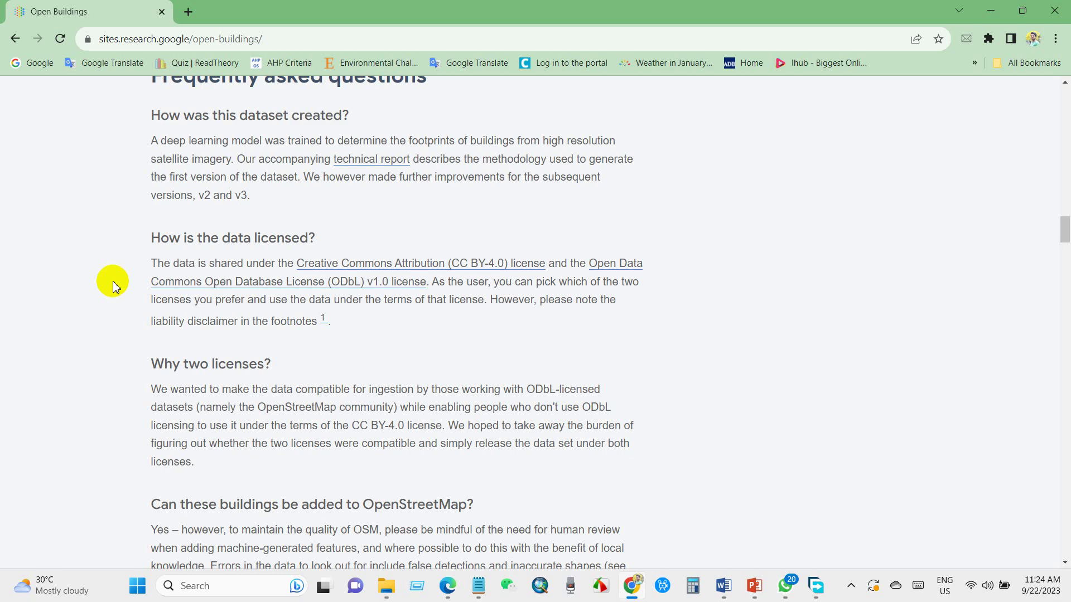
{"action": "scroll", "coordinate": [112, 284], "scroll_direction": "down", "scroll_amount": 1}
{"action": "scroll", "coordinate": [112, 284], "scroll_direction": "down", "scroll_amount": 2}
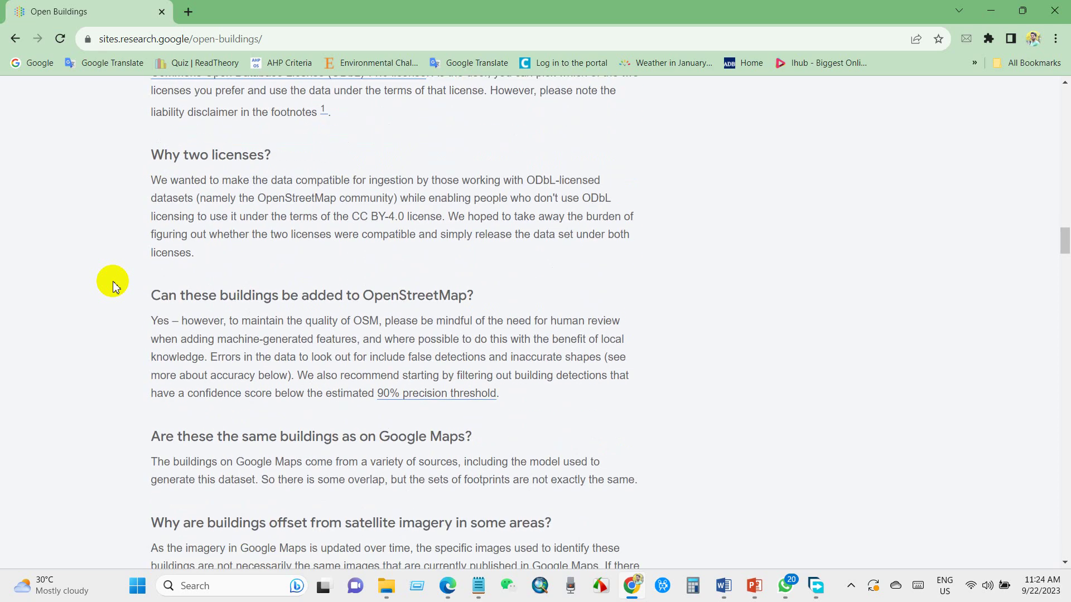
{"action": "scroll", "coordinate": [113, 284], "scroll_direction": "down", "scroll_amount": 2}
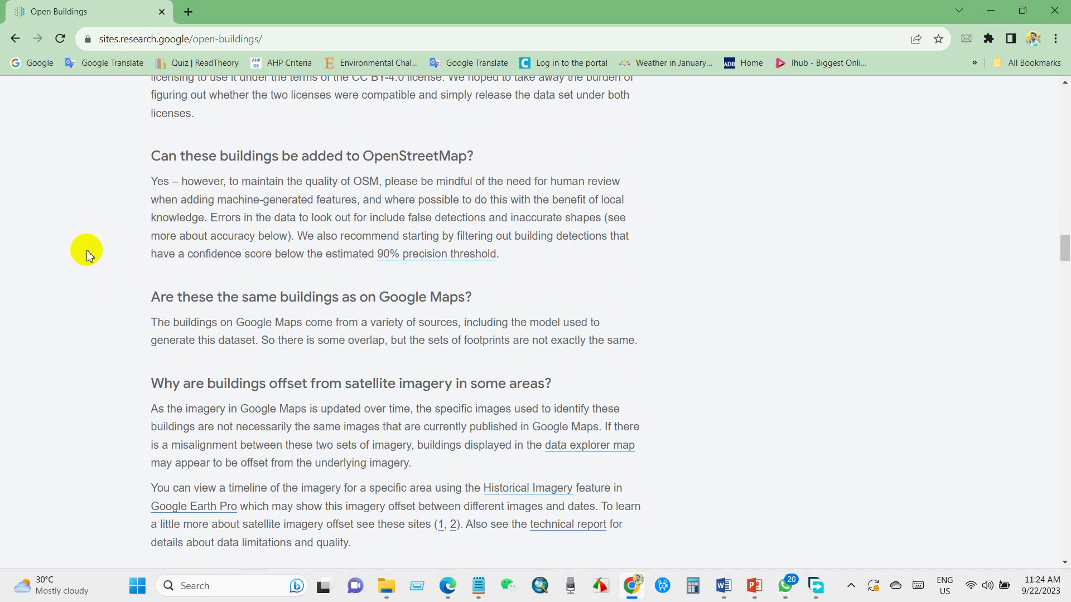
{"action": "scroll", "coordinate": [87, 252], "scroll_direction": "down", "scroll_amount": 1}
{"action": "scroll", "coordinate": [87, 254], "scroll_direction": "down", "scroll_amount": 1}
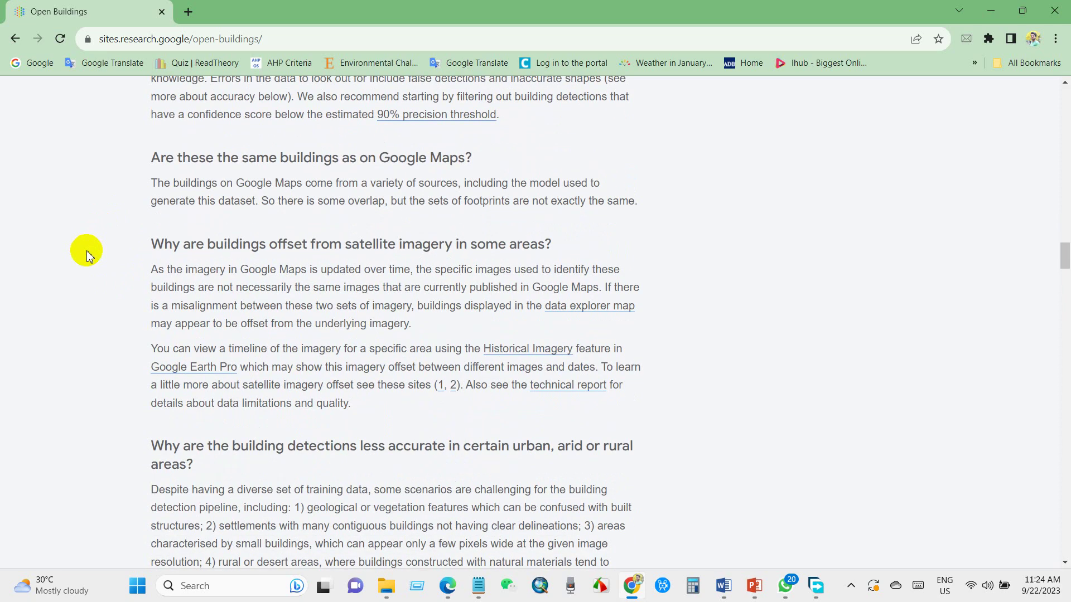
{"action": "scroll", "coordinate": [87, 254], "scroll_direction": "down", "scroll_amount": 1}
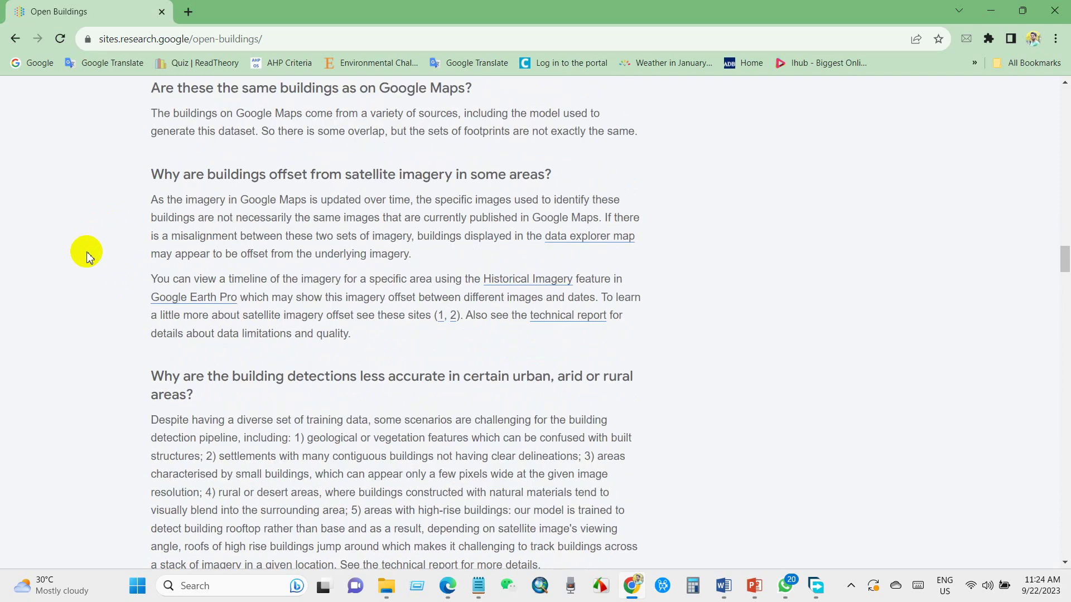
{"action": "scroll", "coordinate": [87, 253], "scroll_direction": "down", "scroll_amount": 2}
{"action": "scroll", "coordinate": [87, 253], "scroll_direction": "down", "scroll_amount": 1}
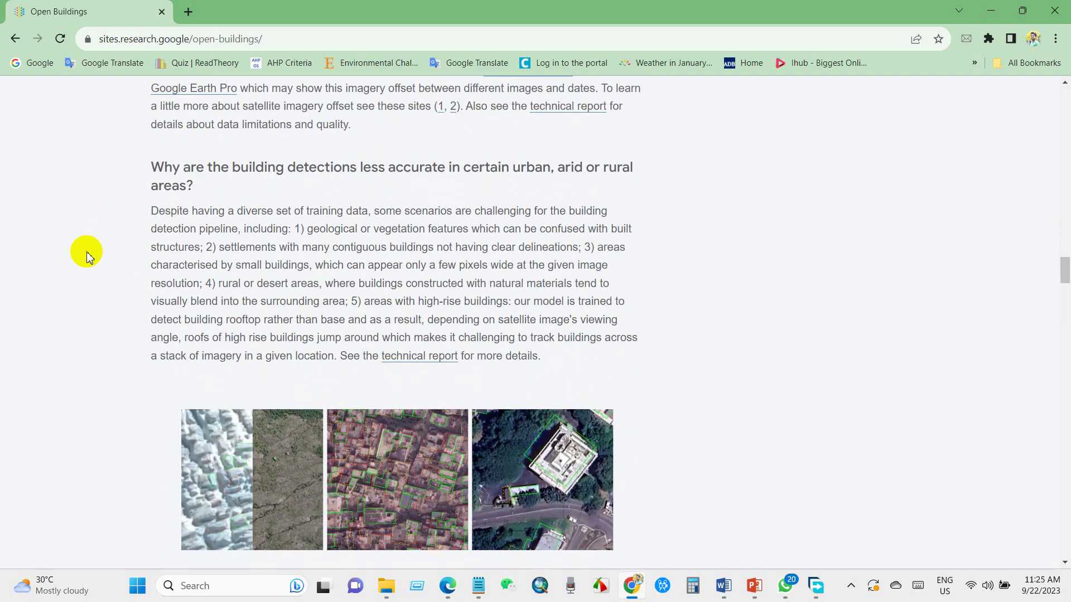
{"action": "scroll", "coordinate": [87, 253], "scroll_direction": "down", "scroll_amount": 1}
{"action": "scroll", "coordinate": [88, 253], "scroll_direction": "down", "scroll_amount": 1}
{"action": "scroll", "coordinate": [87, 252], "scroll_direction": "down", "scroll_amount": 1}
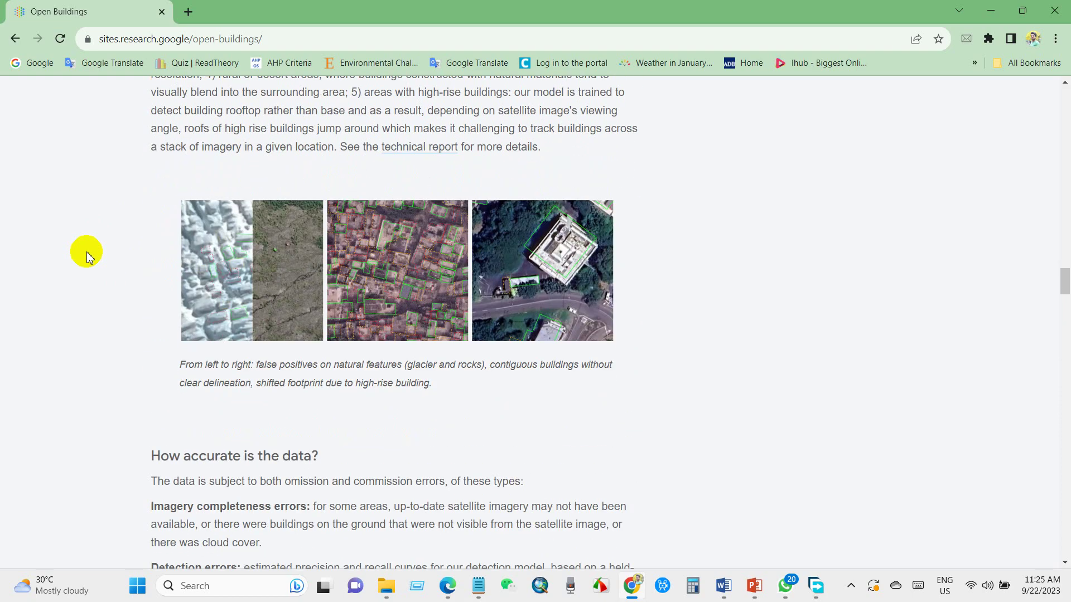
{"action": "scroll", "coordinate": [87, 252], "scroll_direction": "down", "scroll_amount": 1}
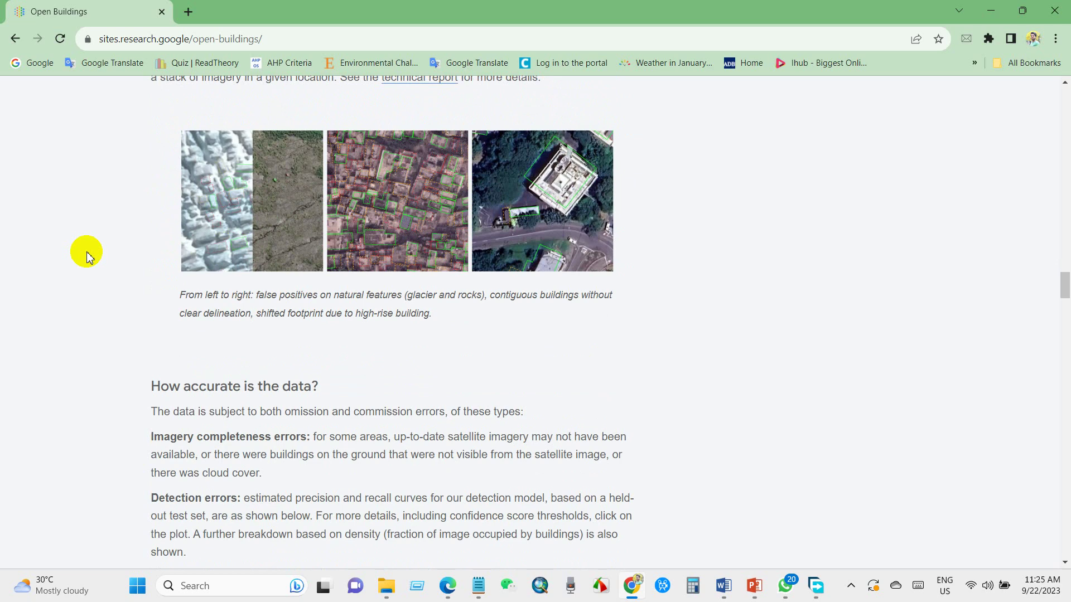
{"action": "scroll", "coordinate": [88, 253], "scroll_direction": "down", "scroll_amount": 1}
{"action": "scroll", "coordinate": [87, 253], "scroll_direction": "down", "scroll_amount": 1}
{"action": "scroll", "coordinate": [88, 253], "scroll_direction": "down", "scroll_amount": 1}
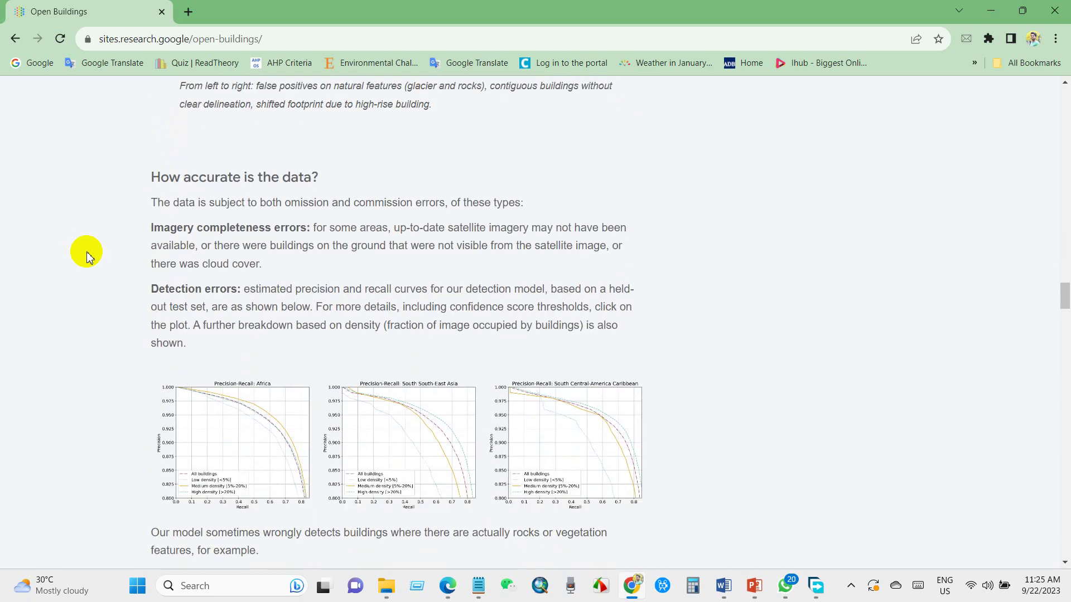
{"action": "scroll", "coordinate": [87, 253], "scroll_direction": "down", "scroll_amount": 1}
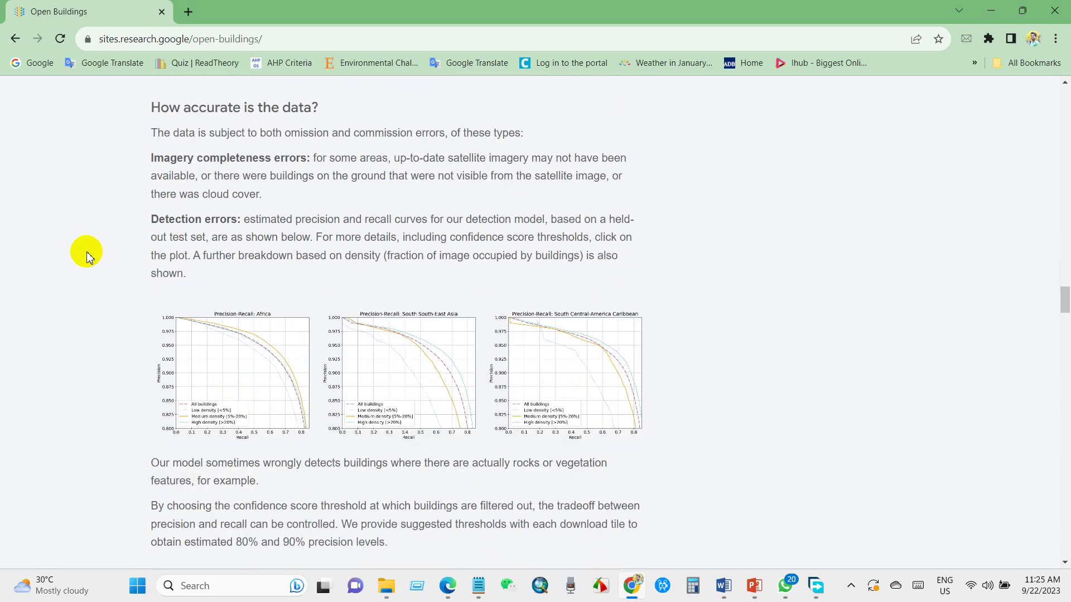
{"action": "scroll", "coordinate": [87, 253], "scroll_direction": "down", "scroll_amount": 2}
{"action": "scroll", "coordinate": [87, 253], "scroll_direction": "down", "scroll_amount": 2}
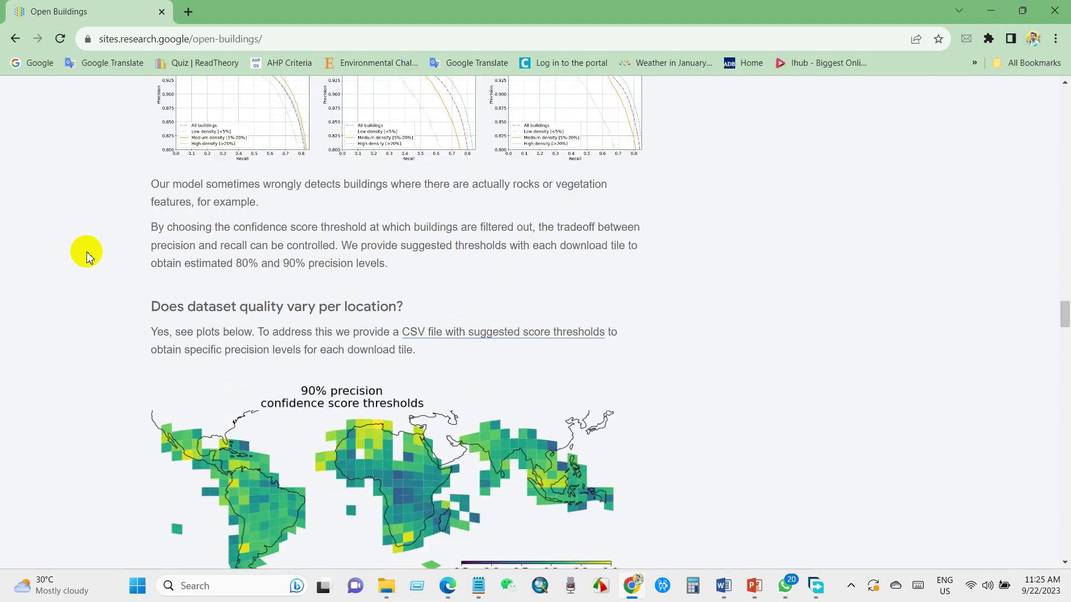
{"action": "scroll", "coordinate": [87, 253], "scroll_direction": "down", "scroll_amount": 2}
{"action": "scroll", "coordinate": [88, 252], "scroll_direction": "down", "scroll_amount": 1}
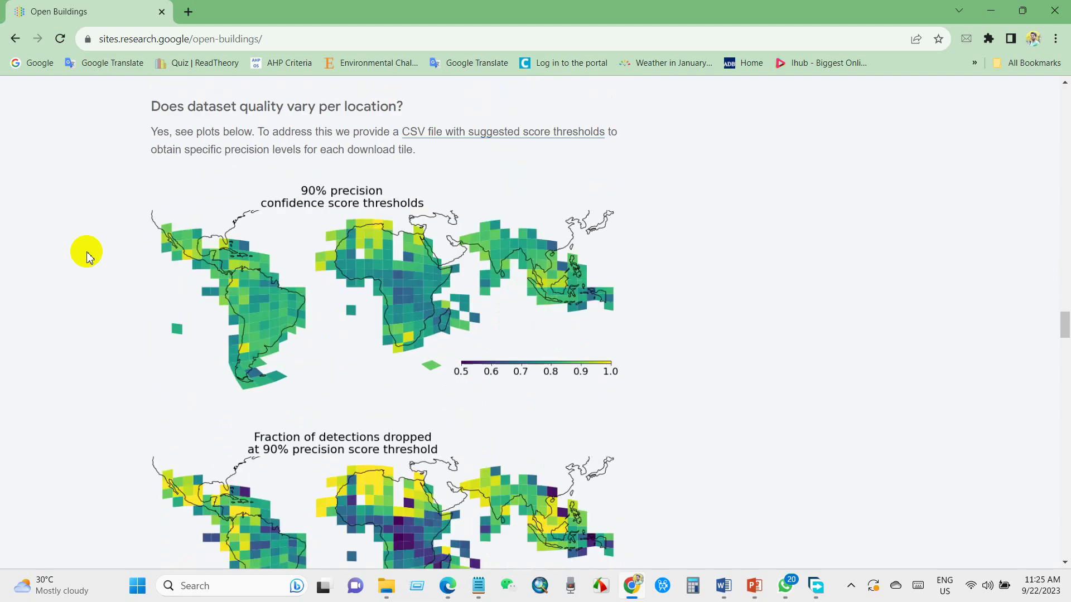
{"action": "scroll", "coordinate": [87, 252], "scroll_direction": "down", "scroll_amount": 1}
{"action": "scroll", "coordinate": [87, 253], "scroll_direction": "down", "scroll_amount": 1}
{"action": "scroll", "coordinate": [87, 255], "scroll_direction": "down", "scroll_amount": 2}
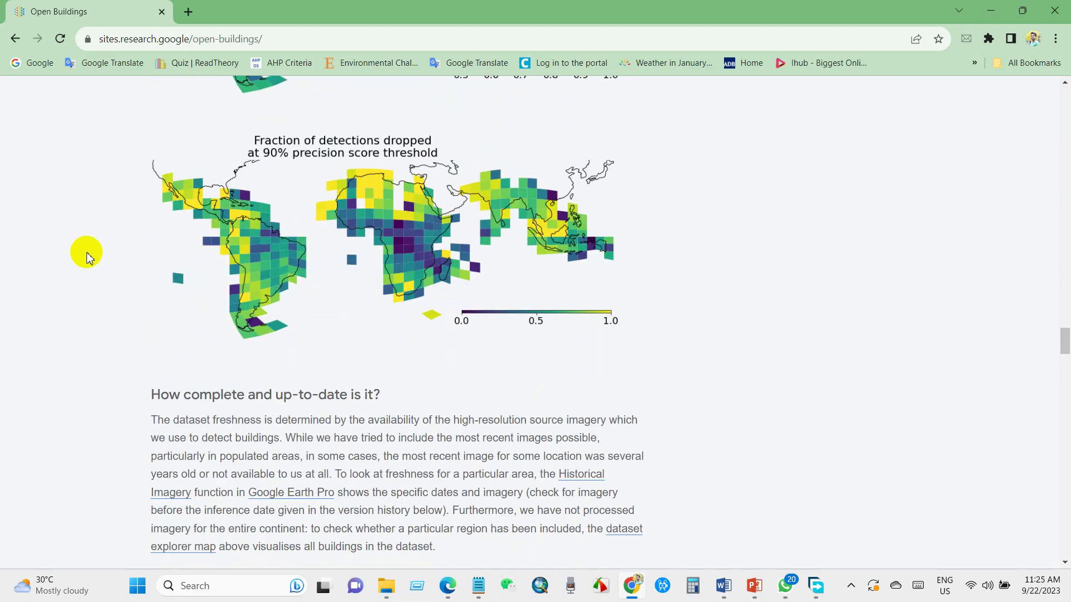
{"action": "scroll", "coordinate": [87, 255], "scroll_direction": "down", "scroll_amount": 2}
{"action": "scroll", "coordinate": [87, 255], "scroll_direction": "down", "scroll_amount": 1}
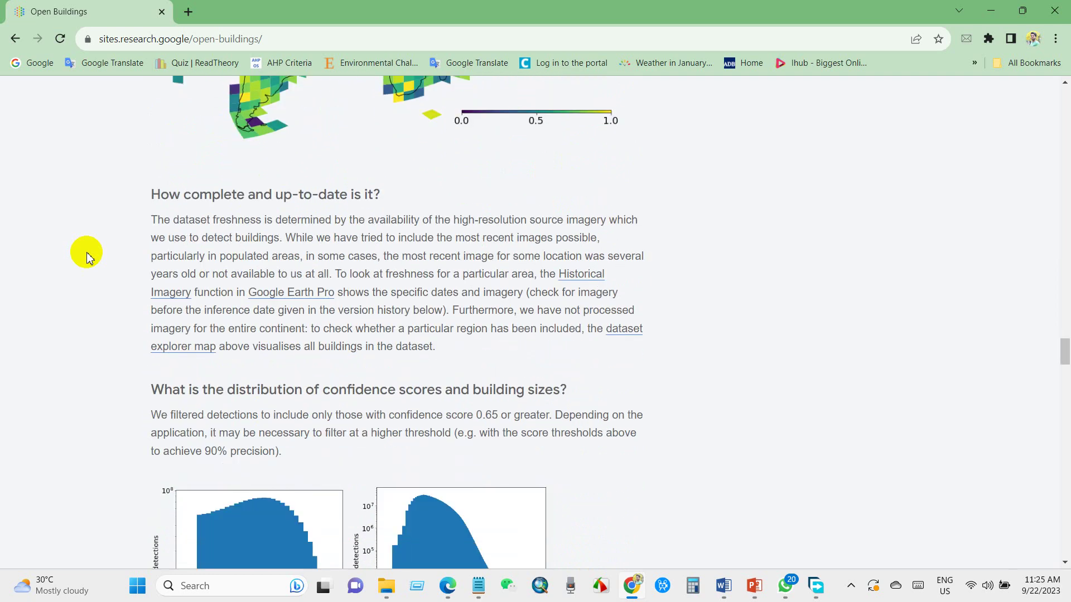
{"action": "scroll", "coordinate": [87, 254], "scroll_direction": "down", "scroll_amount": 2}
{"action": "scroll", "coordinate": [87, 254], "scroll_direction": "down", "scroll_amount": 1}
{"action": "scroll", "coordinate": [87, 255], "scroll_direction": "down", "scroll_amount": 1}
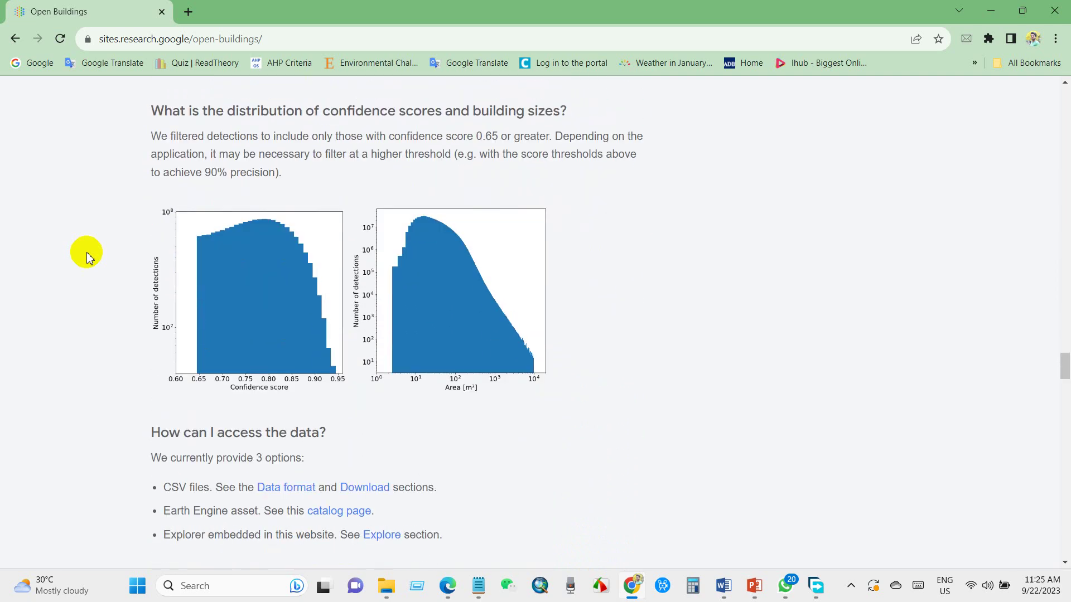
{"action": "scroll", "coordinate": [87, 255], "scroll_direction": "down", "scroll_amount": 2}
{"action": "scroll", "coordinate": [87, 255], "scroll_direction": "down", "scroll_amount": 2}
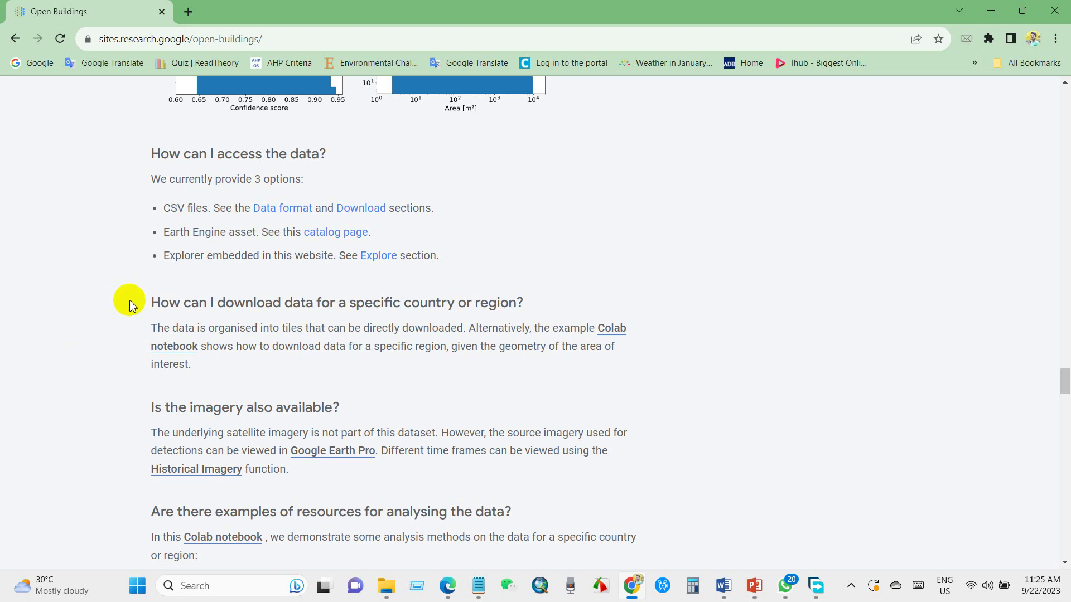
Step: Open the Open Buildings V3 Polygons catalog page in a new tab, dismiss the developer prompt, and return to the Open Buildings page
{"action": "right_click", "coordinate": [329, 237]}
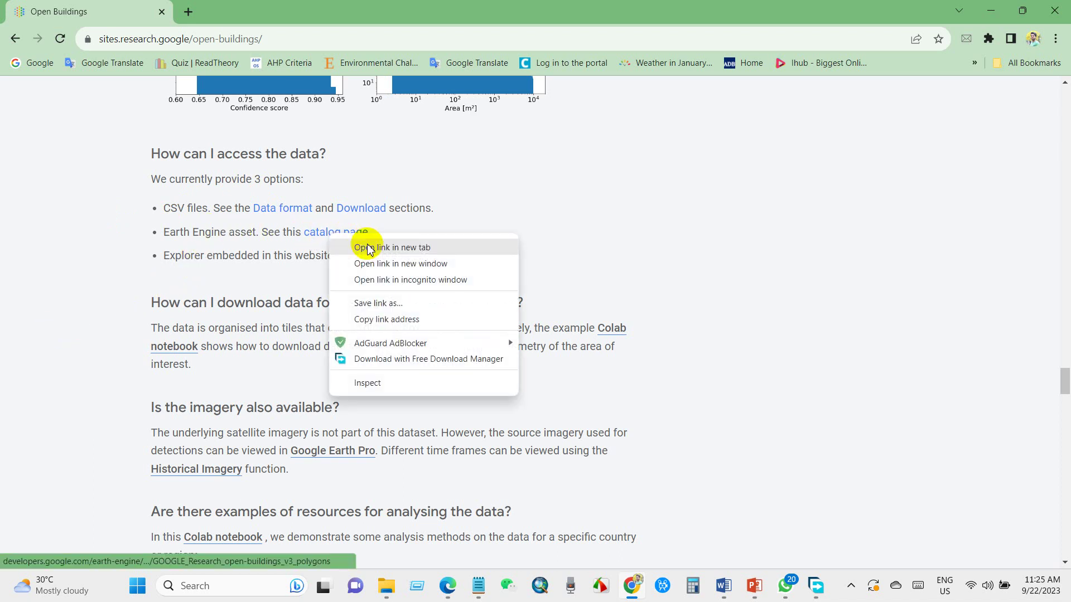
{"action": "left_click", "coordinate": [368, 245]}
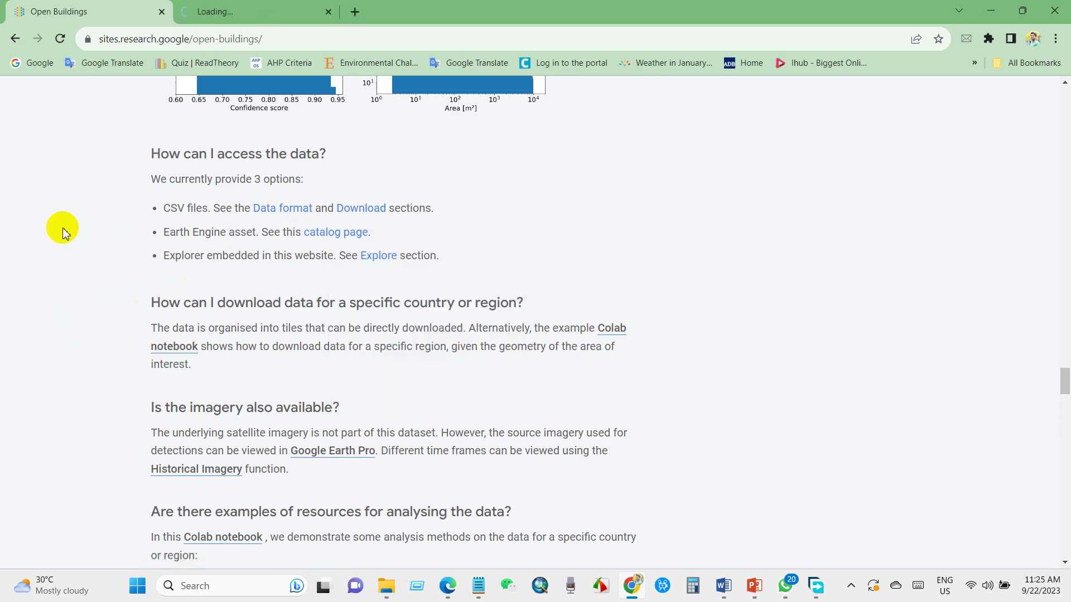
{"action": "left_click", "coordinate": [248, 12]}
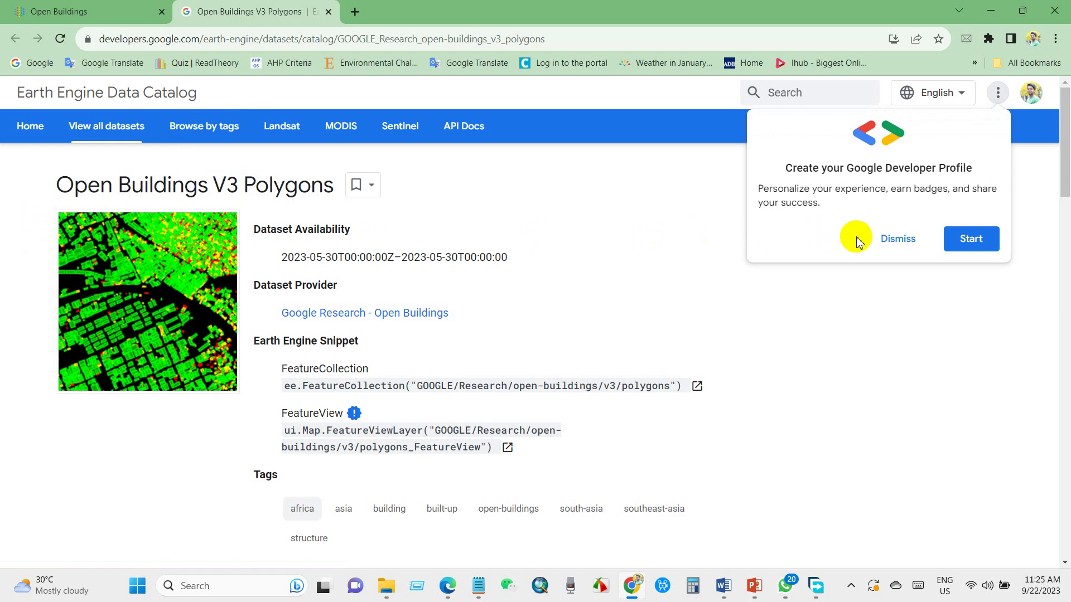
{"action": "left_click", "coordinate": [898, 239]}
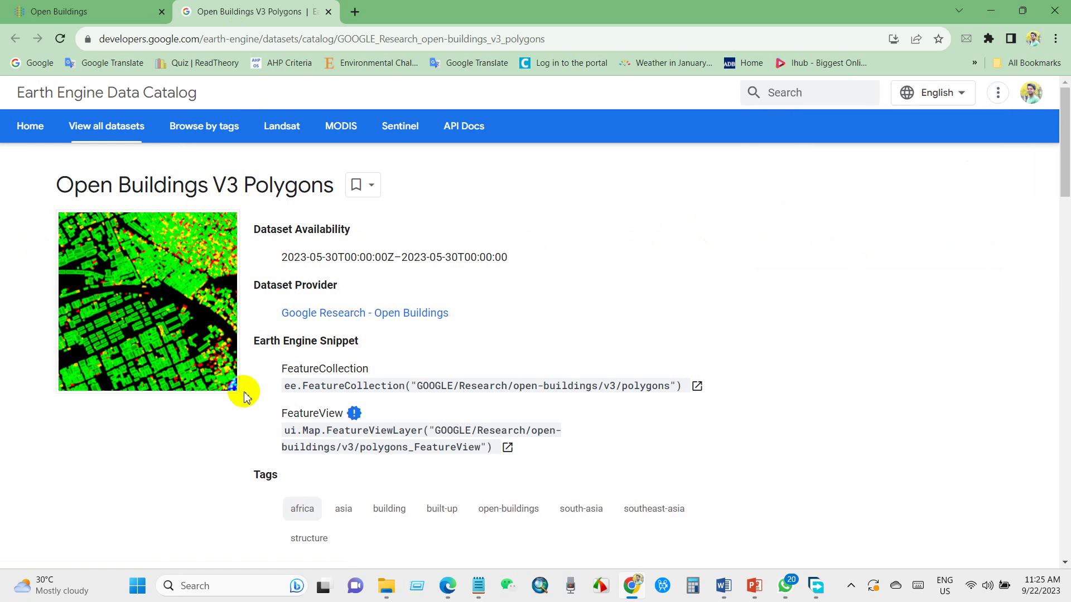
{"action": "scroll", "coordinate": [243, 391], "scroll_direction": "down", "scroll_amount": 5}
{"action": "scroll", "coordinate": [243, 391], "scroll_direction": "down", "scroll_amount": 5}
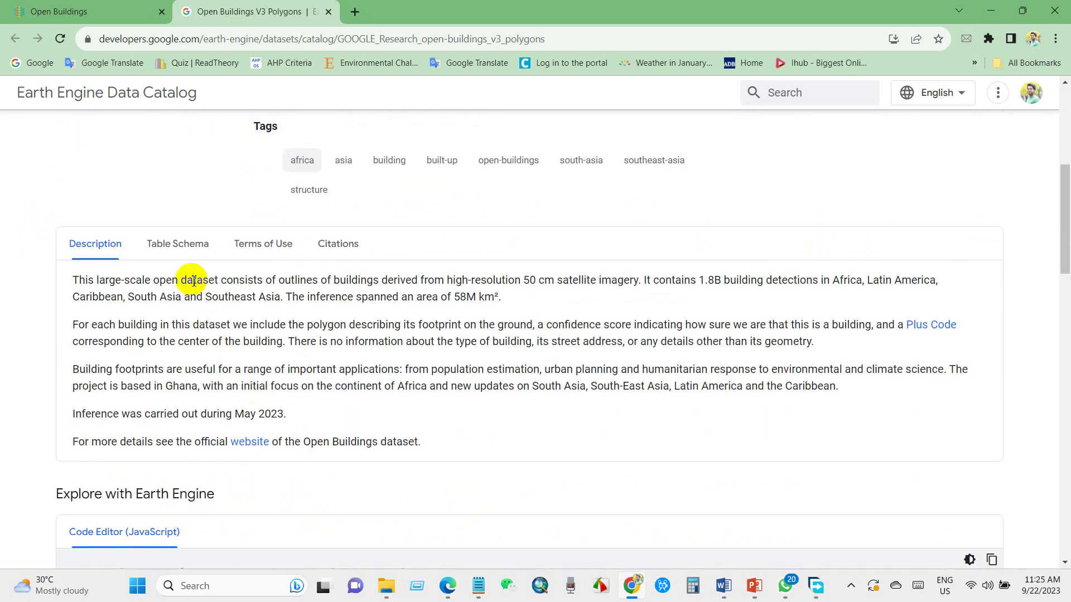
{"action": "scroll", "coordinate": [193, 298], "scroll_direction": "down", "scroll_amount": 1}
{"action": "scroll", "coordinate": [193, 298], "scroll_direction": "down", "scroll_amount": 3}
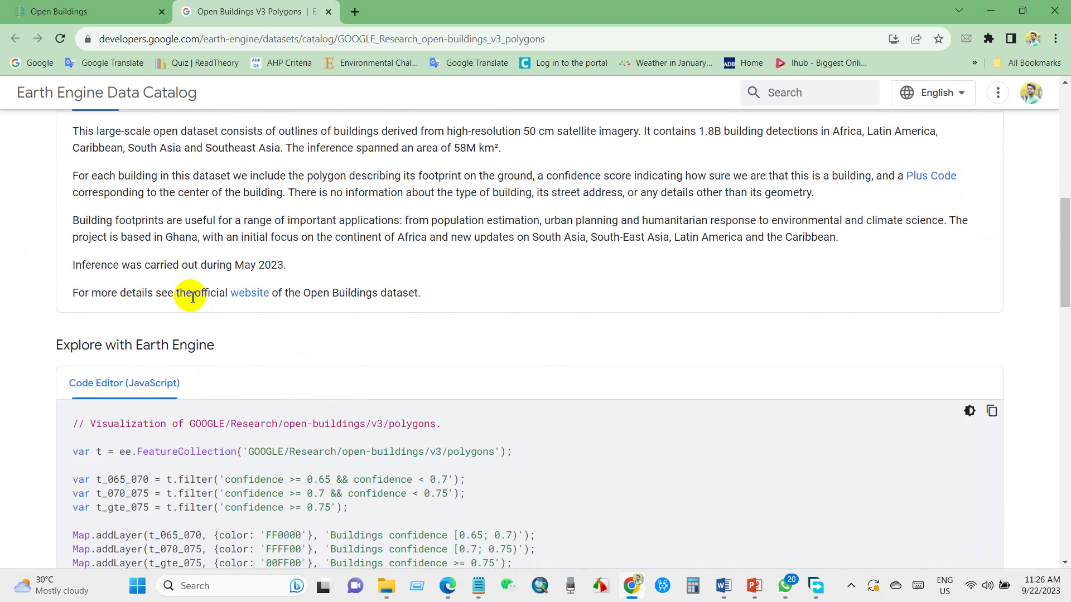
{"action": "scroll", "coordinate": [193, 298], "scroll_direction": "down", "scroll_amount": 5}
{"action": "scroll", "coordinate": [194, 298], "scroll_direction": "down", "scroll_amount": 3}
{"action": "scroll", "coordinate": [193, 298], "scroll_direction": "down", "scroll_amount": 5}
{"action": "scroll", "coordinate": [192, 303], "scroll_direction": "down", "scroll_amount": 5}
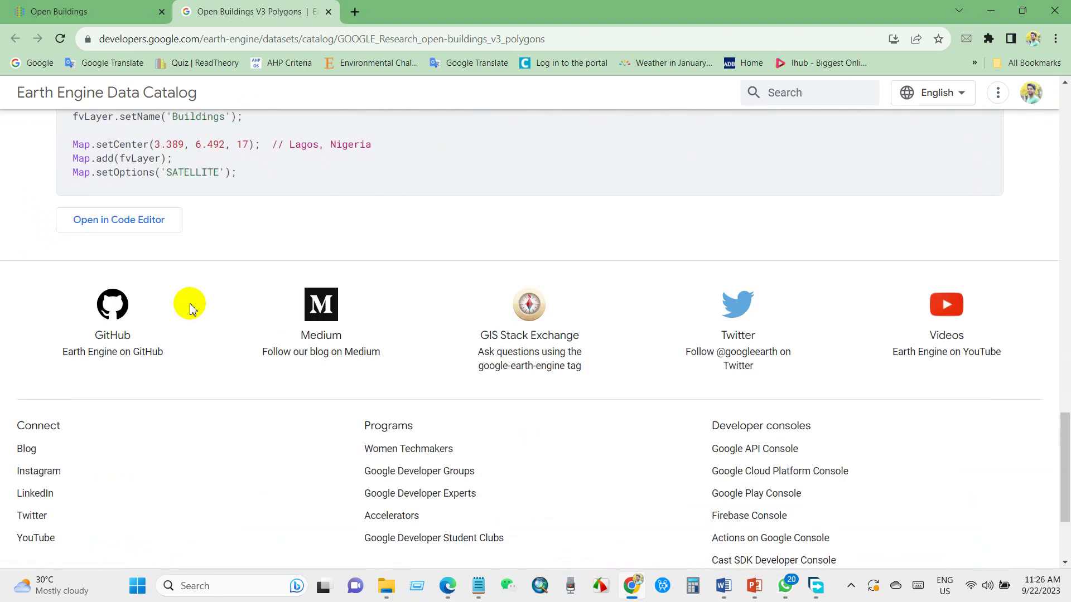
{"action": "scroll", "coordinate": [191, 304], "scroll_direction": "up", "scroll_amount": 5}
{"action": "scroll", "coordinate": [192, 304], "scroll_direction": "up", "scroll_amount": 1}
{"action": "scroll", "coordinate": [192, 304], "scroll_direction": "up", "scroll_amount": 4}
{"action": "scroll", "coordinate": [190, 304], "scroll_direction": "up", "scroll_amount": 4}
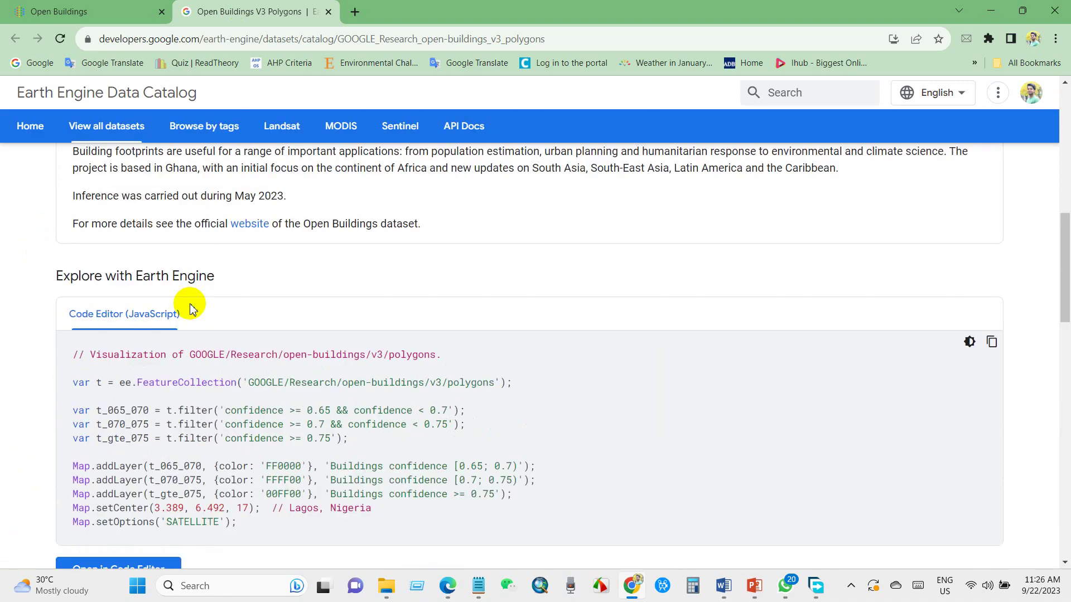
{"action": "scroll", "coordinate": [190, 304], "scroll_direction": "up", "scroll_amount": 5}
{"action": "scroll", "coordinate": [190, 304], "scroll_direction": "up", "scroll_amount": 4}
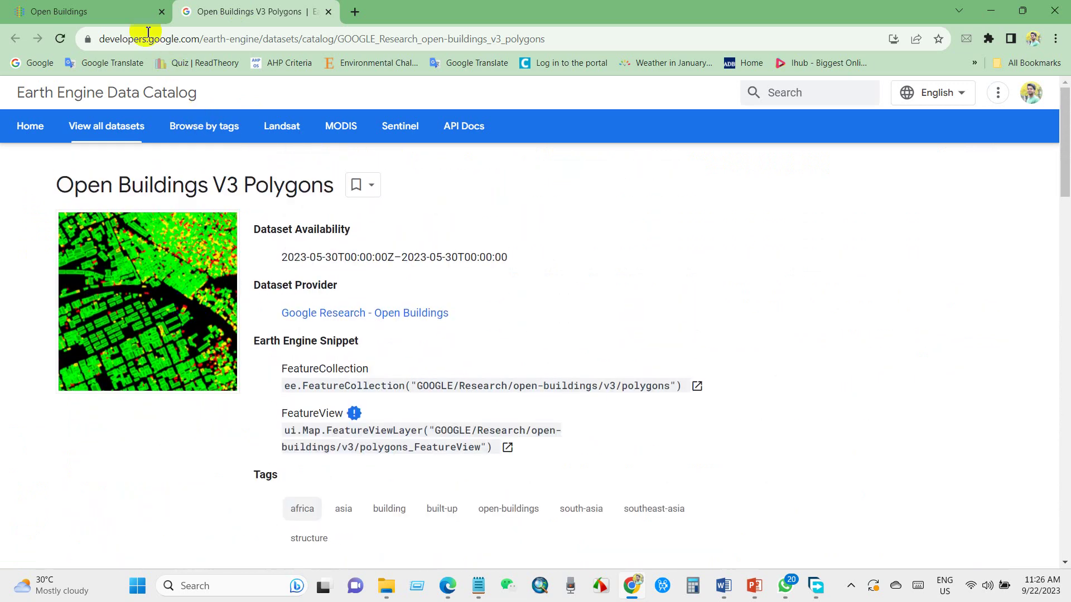
{"action": "left_click", "coordinate": [59, 11]}
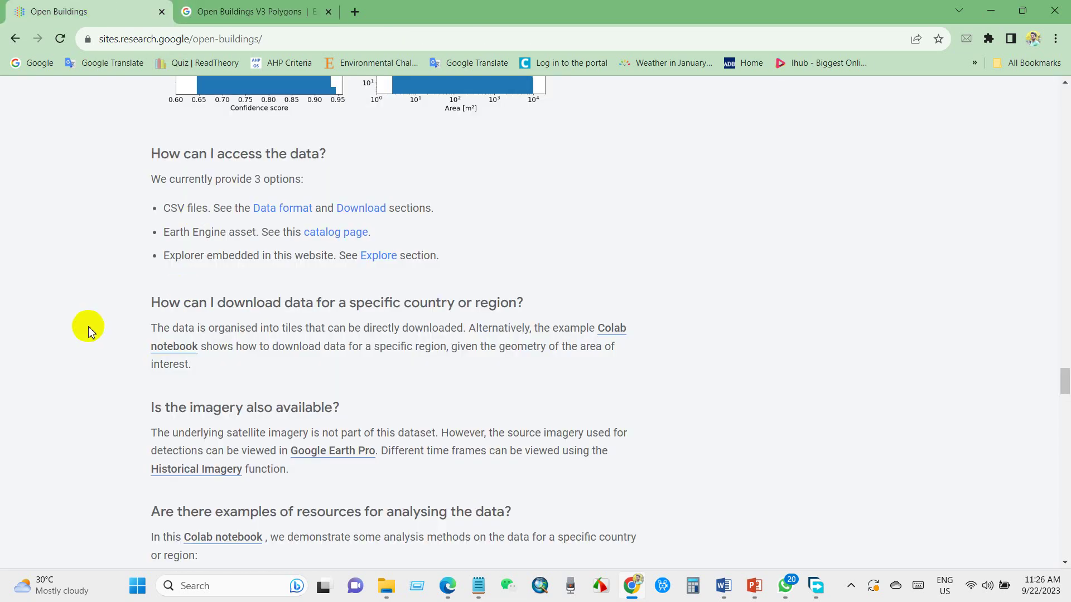
{"action": "scroll", "coordinate": [88, 330], "scroll_direction": "down", "scroll_amount": 1}
{"action": "scroll", "coordinate": [87, 330], "scroll_direction": "down", "scroll_amount": 1}
{"action": "scroll", "coordinate": [88, 330], "scroll_direction": "down", "scroll_amount": 1}
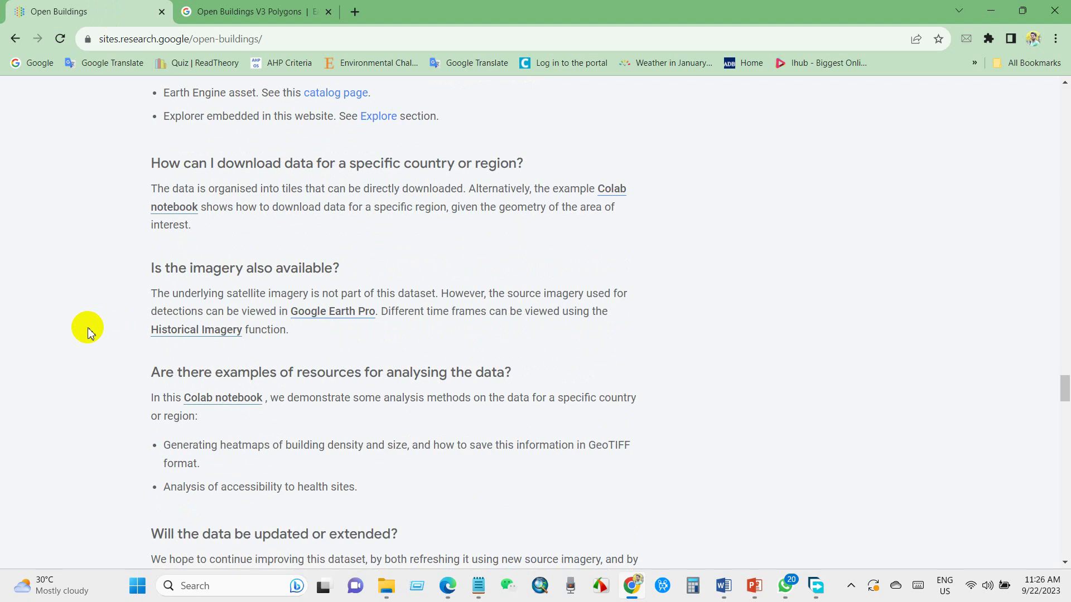
{"action": "scroll", "coordinate": [88, 329], "scroll_direction": "down", "scroll_amount": 1}
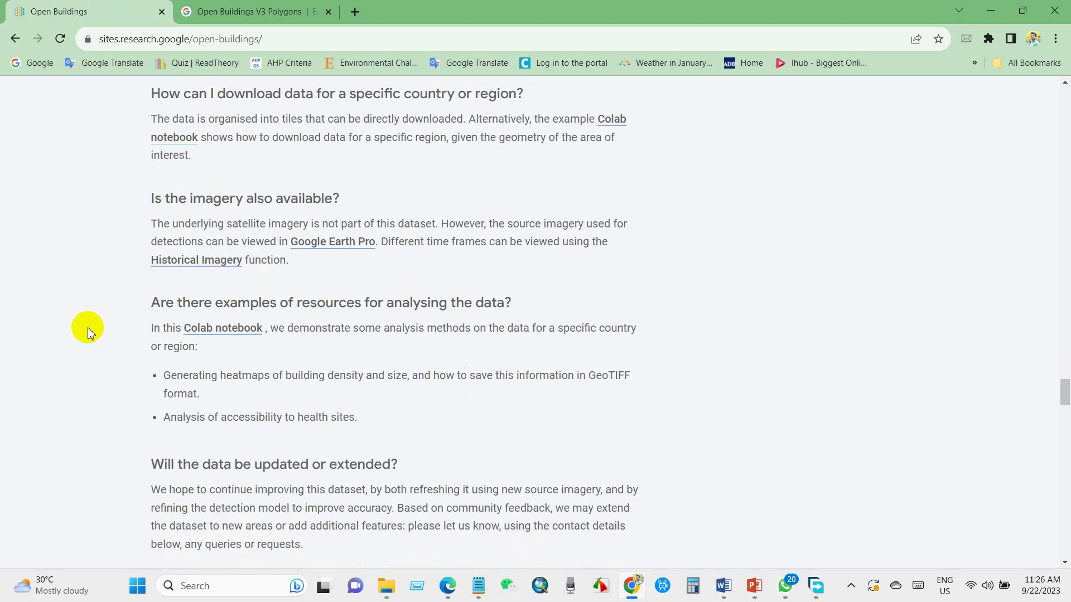
{"action": "scroll", "coordinate": [89, 331], "scroll_direction": "down", "scroll_amount": 1}
{"action": "scroll", "coordinate": [88, 330], "scroll_direction": "down", "scroll_amount": 1}
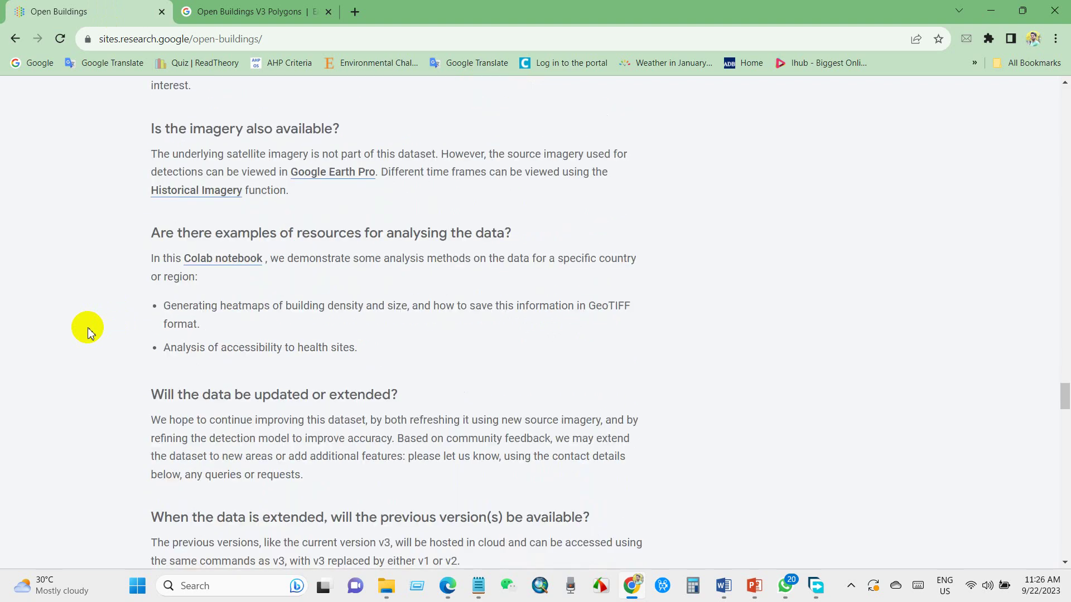
{"action": "scroll", "coordinate": [88, 330], "scroll_direction": "down", "scroll_amount": 2}
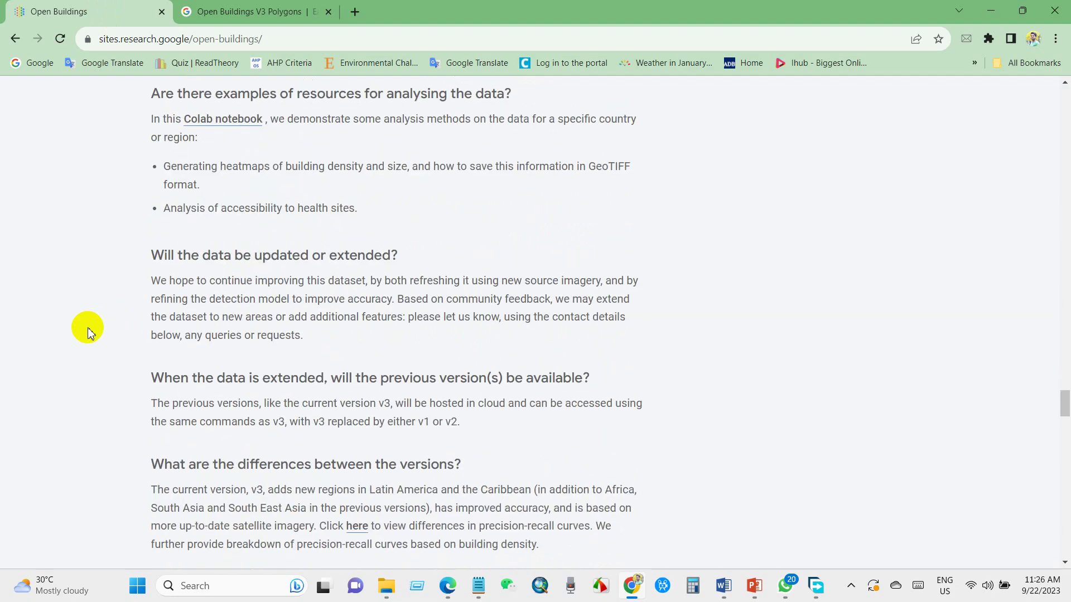
{"action": "scroll", "coordinate": [88, 330], "scroll_direction": "down", "scroll_amount": 1}
{"action": "scroll", "coordinate": [88, 329], "scroll_direction": "down", "scroll_amount": 1}
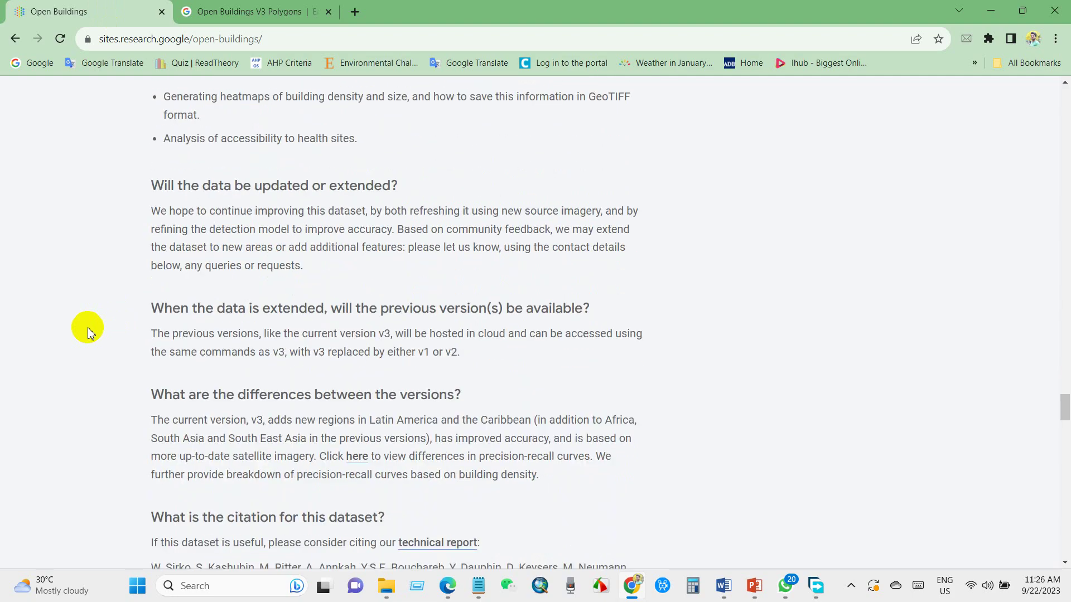
{"action": "scroll", "coordinate": [88, 329], "scroll_direction": "down", "scroll_amount": 1}
{"action": "scroll", "coordinate": [88, 329], "scroll_direction": "down", "scroll_amount": 2}
{"action": "scroll", "coordinate": [88, 330], "scroll_direction": "down", "scroll_amount": 1}
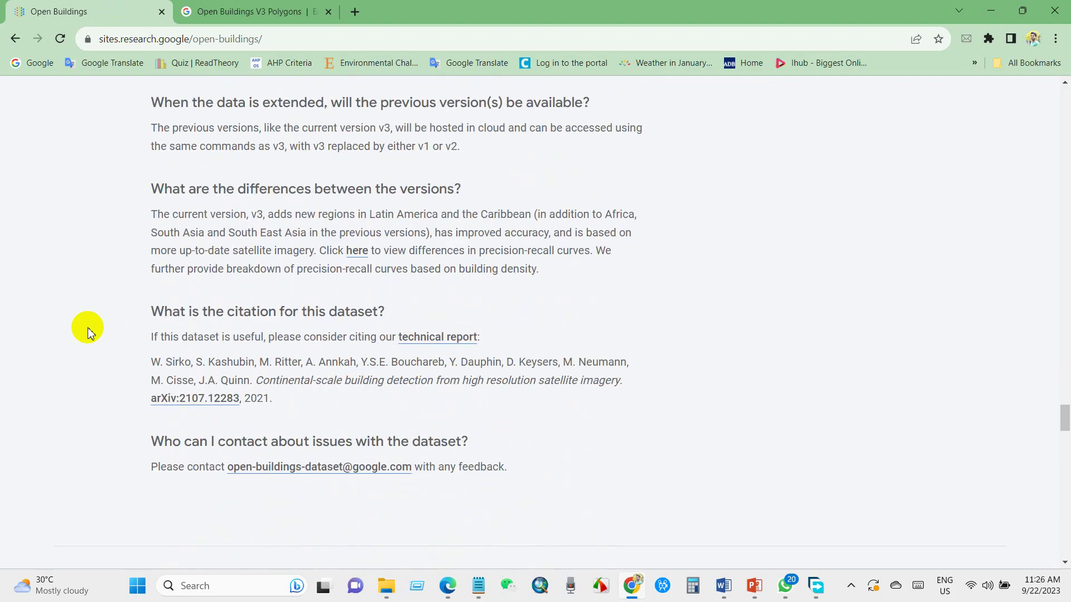
{"action": "scroll", "coordinate": [88, 330], "scroll_direction": "down", "scroll_amount": 2}
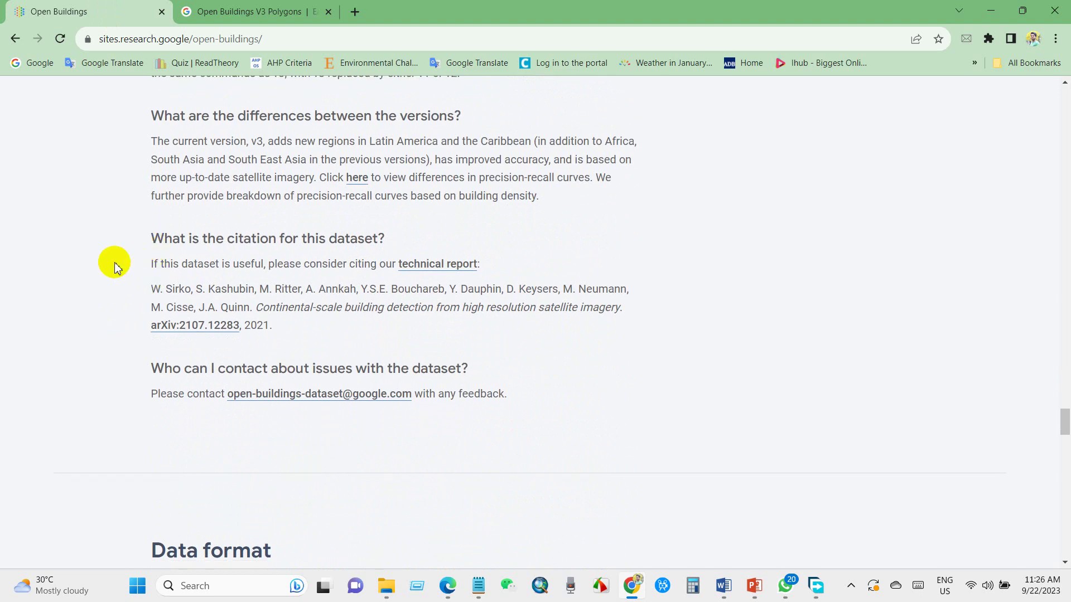
Step: Mark the dataset citation heading and text while reading toward the Download section
{"action": "left_click_drag", "start_coordinate": [151, 237], "coordinate": [389, 240]}
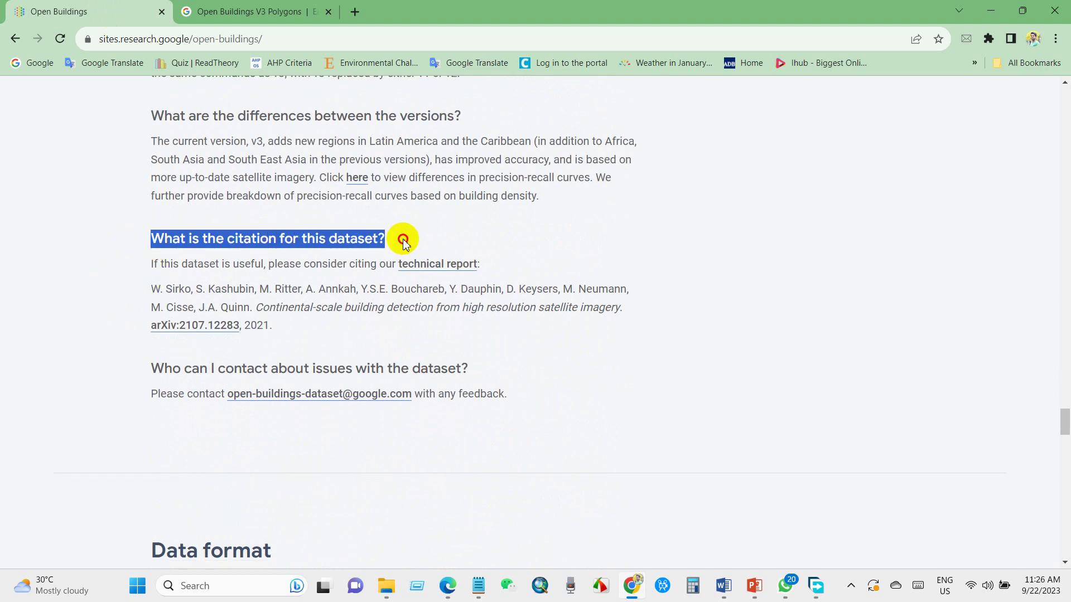
{"action": "left_click", "coordinate": [80, 288]}
{"action": "left_click_drag", "start_coordinate": [151, 289], "coordinate": [272, 326]}
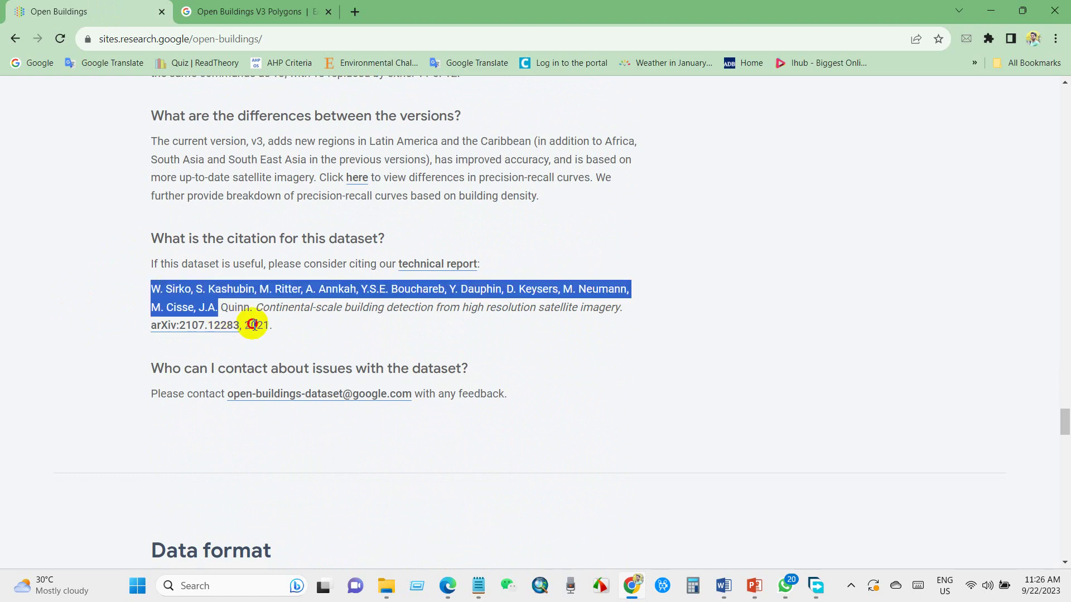
{"action": "left_click", "coordinate": [85, 334]}
{"action": "scroll", "coordinate": [86, 334], "scroll_direction": "down", "scroll_amount": 1}
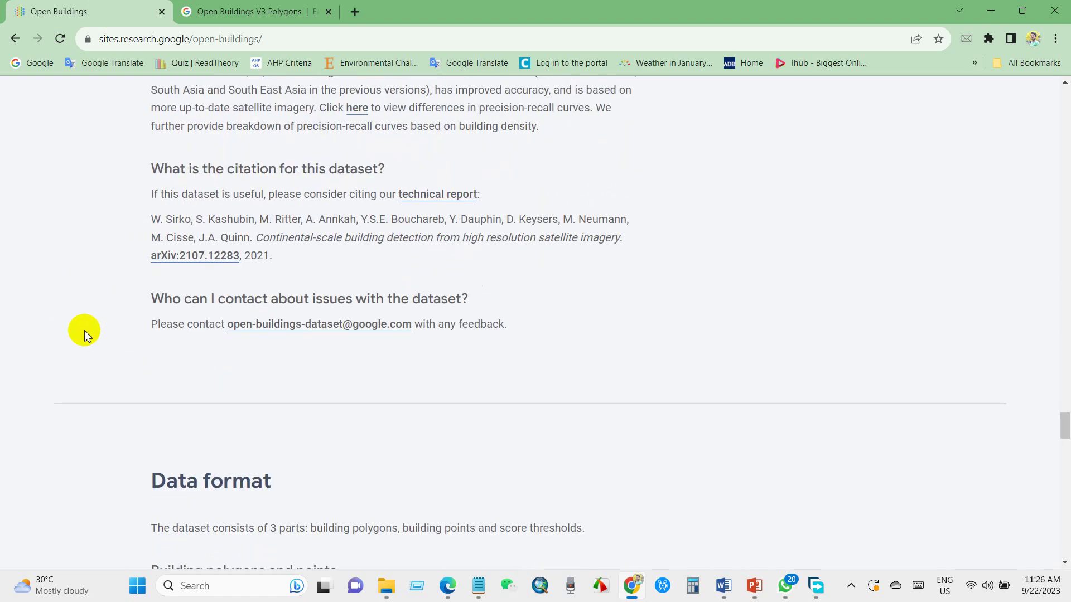
{"action": "scroll", "coordinate": [85, 331], "scroll_direction": "down", "scroll_amount": 5}
{"action": "scroll", "coordinate": [85, 331], "scroll_direction": "down", "scroll_amount": 2}
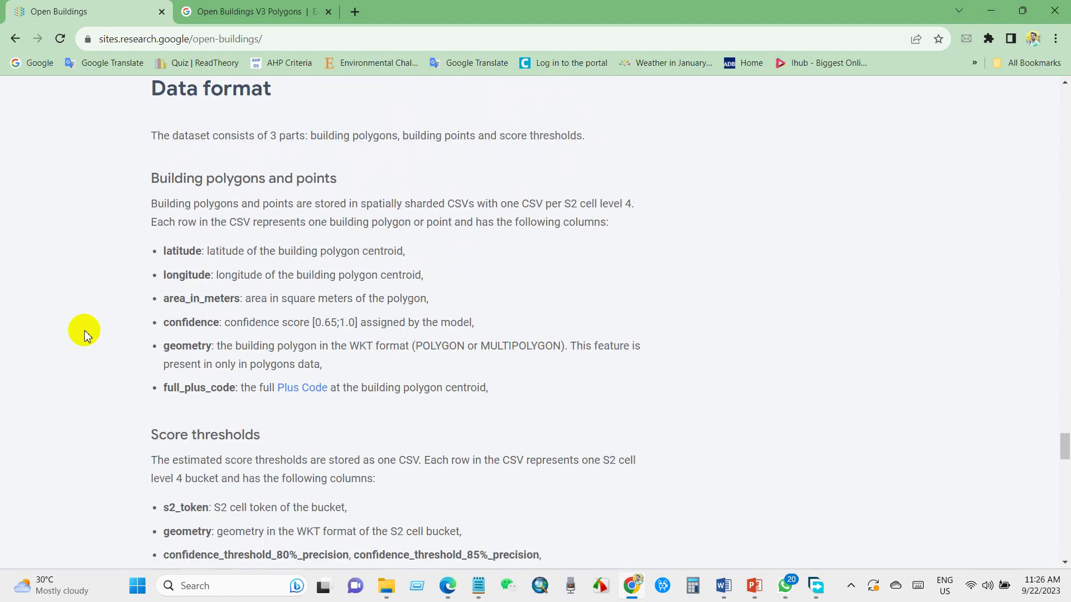
{"action": "scroll", "coordinate": [85, 317], "scroll_direction": "up", "scroll_amount": 1}
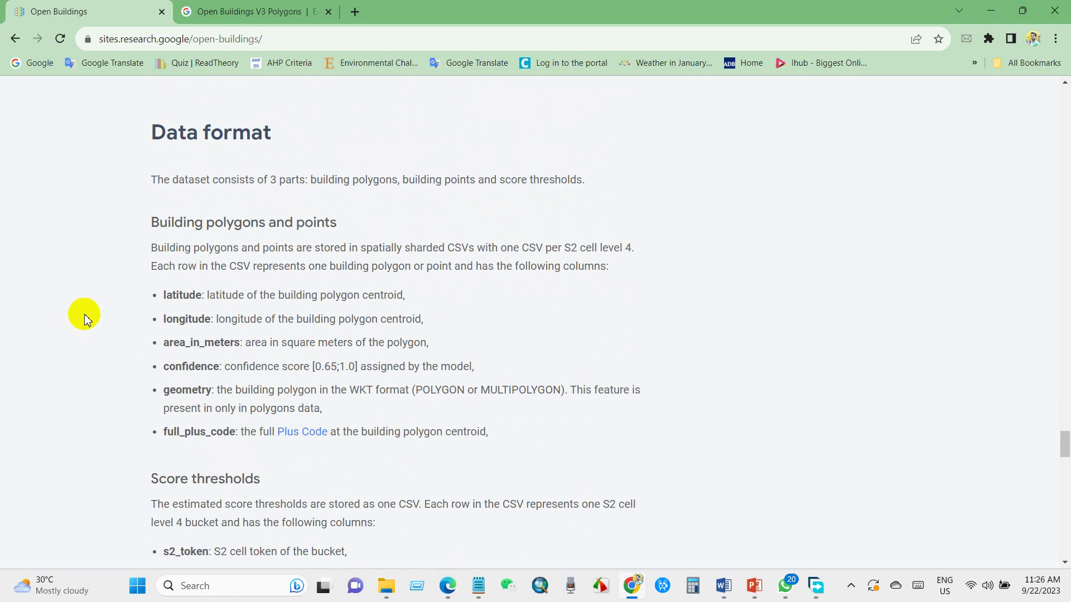
{"action": "scroll", "coordinate": [85, 313], "scroll_direction": "down", "scroll_amount": 1}
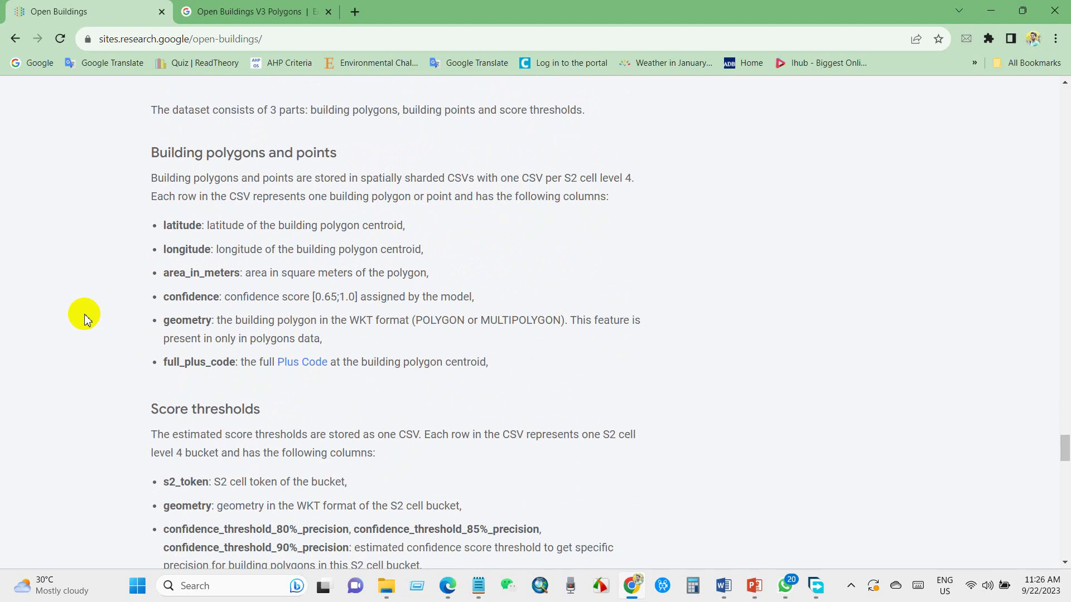
{"action": "scroll", "coordinate": [85, 314], "scroll_direction": "down", "scroll_amount": 1}
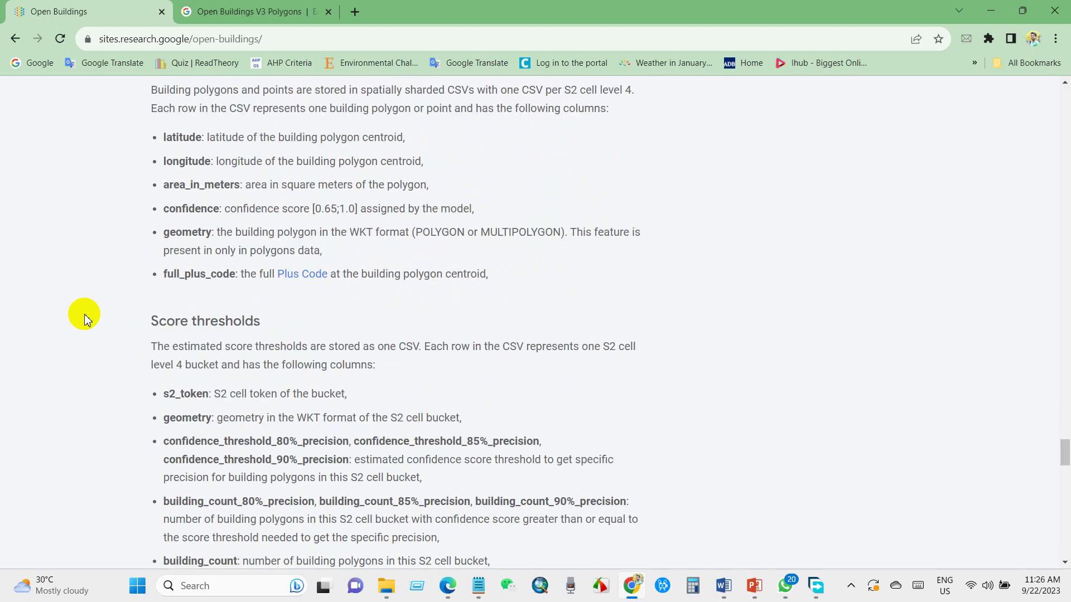
{"action": "scroll", "coordinate": [84, 314], "scroll_direction": "down", "scroll_amount": 1}
{"action": "scroll", "coordinate": [84, 313], "scroll_direction": "down", "scroll_amount": 1}
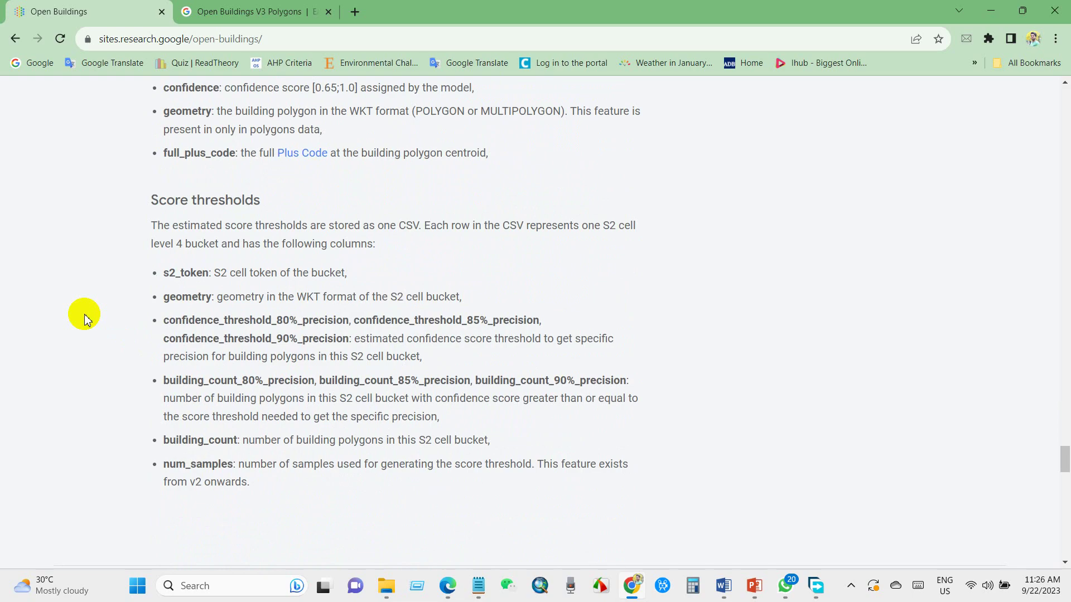
{"action": "scroll", "coordinate": [85, 314], "scroll_direction": "down", "scroll_amount": 2}
{"action": "scroll", "coordinate": [85, 314], "scroll_direction": "down", "scroll_amount": 2}
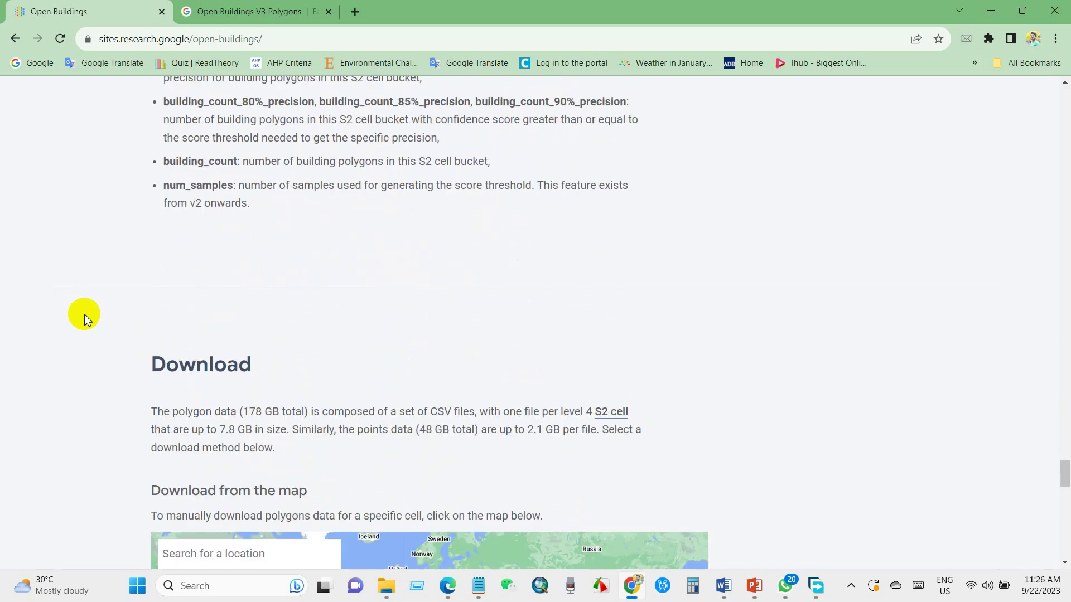
{"action": "scroll", "coordinate": [84, 314], "scroll_direction": "down", "scroll_amount": 3}
{"action": "scroll", "coordinate": [85, 314], "scroll_direction": "down", "scroll_amount": 1}
{"action": "scroll", "coordinate": [85, 314], "scroll_direction": "down", "scroll_amount": 1}
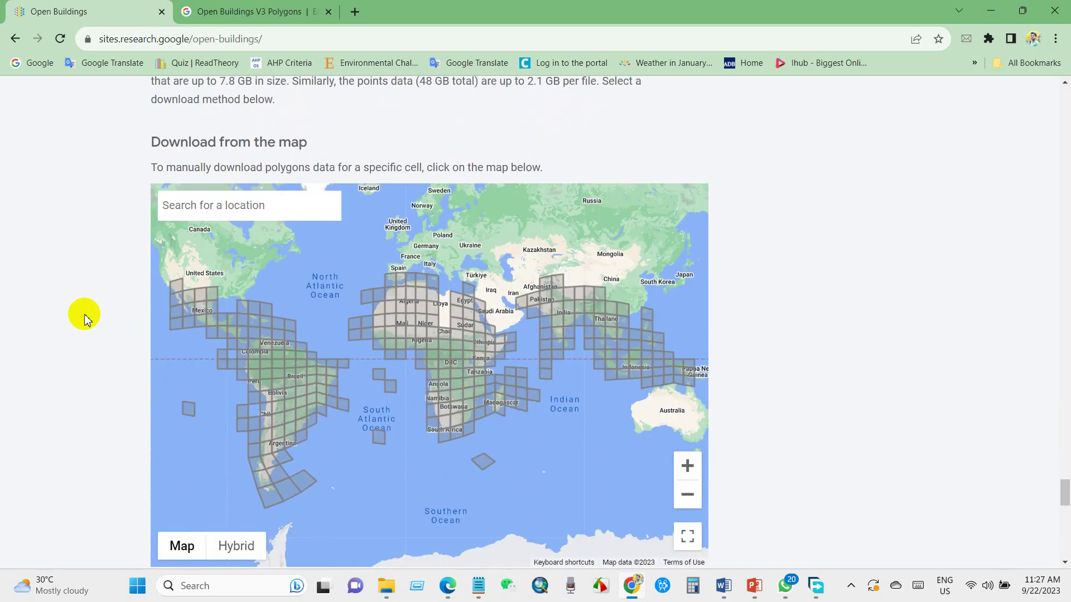
{"action": "scroll", "coordinate": [85, 314], "scroll_direction": "down", "scroll_amount": 2}
{"action": "scroll", "coordinate": [84, 314], "scroll_direction": "down", "scroll_amount": 3}
{"action": "scroll", "coordinate": [85, 314], "scroll_direction": "down", "scroll_amount": 2}
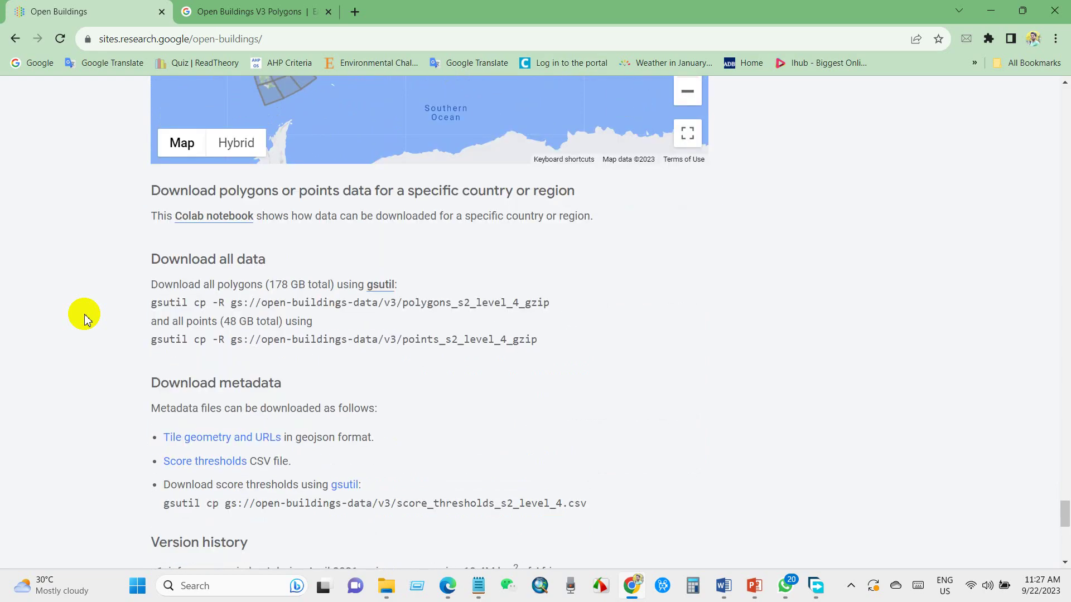
{"action": "scroll", "coordinate": [85, 314], "scroll_direction": "down", "scroll_amount": 2}
{"action": "scroll", "coordinate": [84, 314], "scroll_direction": "down", "scroll_amount": 5}
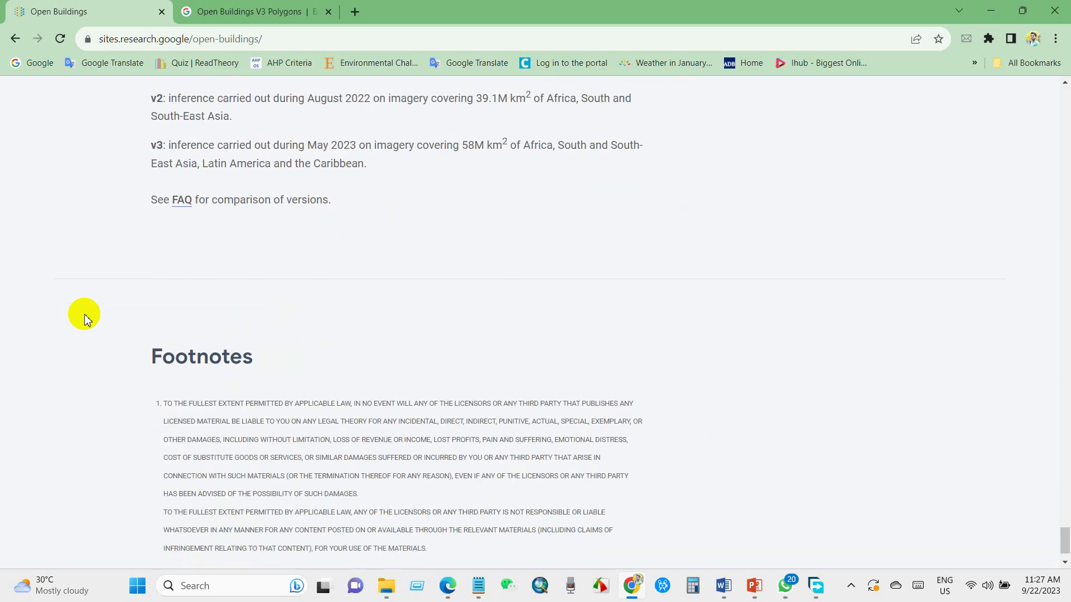
{"action": "scroll", "coordinate": [84, 314], "scroll_direction": "up", "scroll_amount": 4}
{"action": "scroll", "coordinate": [84, 314], "scroll_direction": "up", "scroll_amount": 4}
{"action": "scroll", "coordinate": [84, 314], "scroll_direction": "up", "scroll_amount": 4}
{"action": "scroll", "coordinate": [84, 313], "scroll_direction": "up", "scroll_amount": 2}
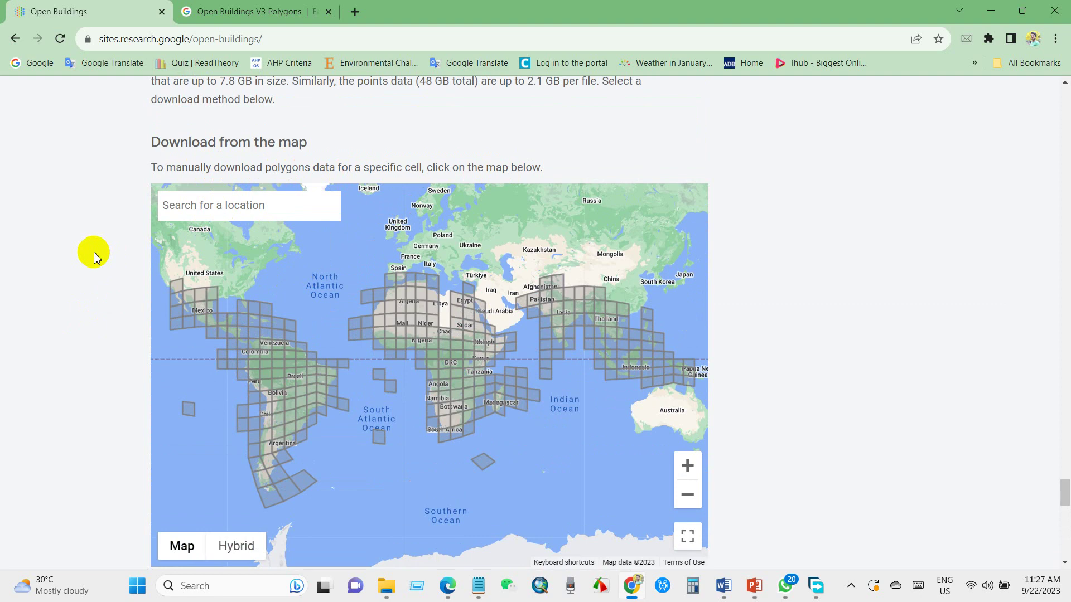
{"action": "scroll", "coordinate": [94, 255], "scroll_direction": "down", "scroll_amount": 1}
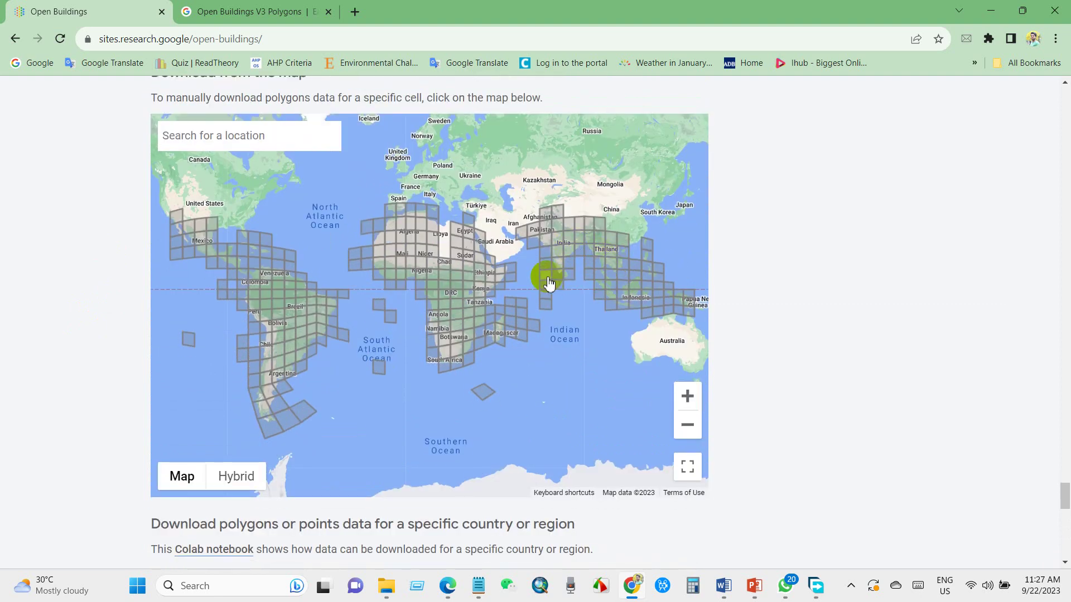
{"action": "scroll", "coordinate": [573, 305], "scroll_direction": "up", "scroll_amount": 2}
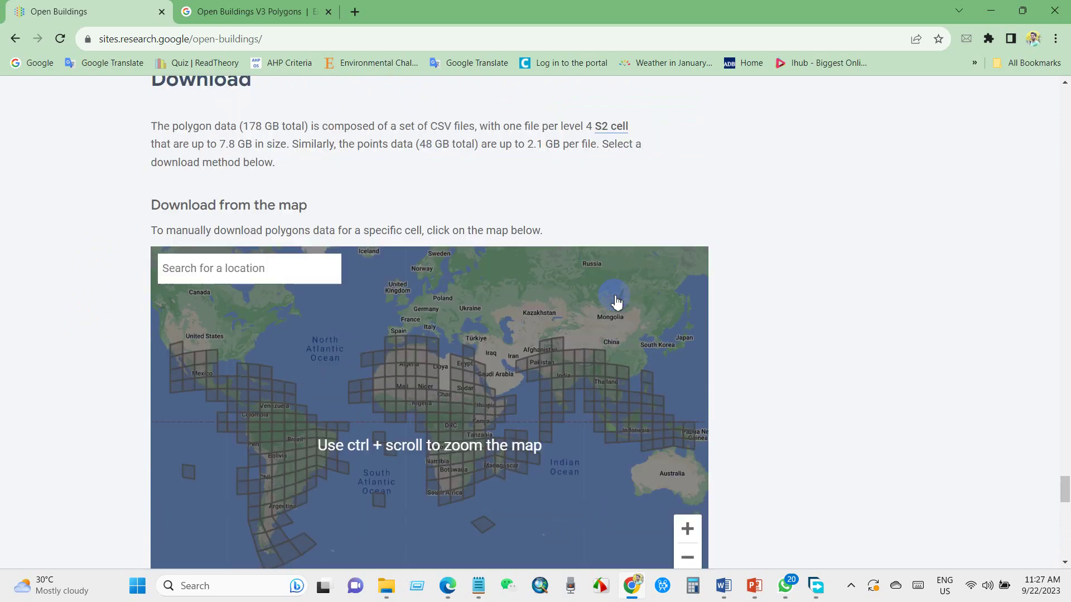
{"action": "scroll", "coordinate": [620, 302], "scroll_direction": "down", "scroll_amount": 3}
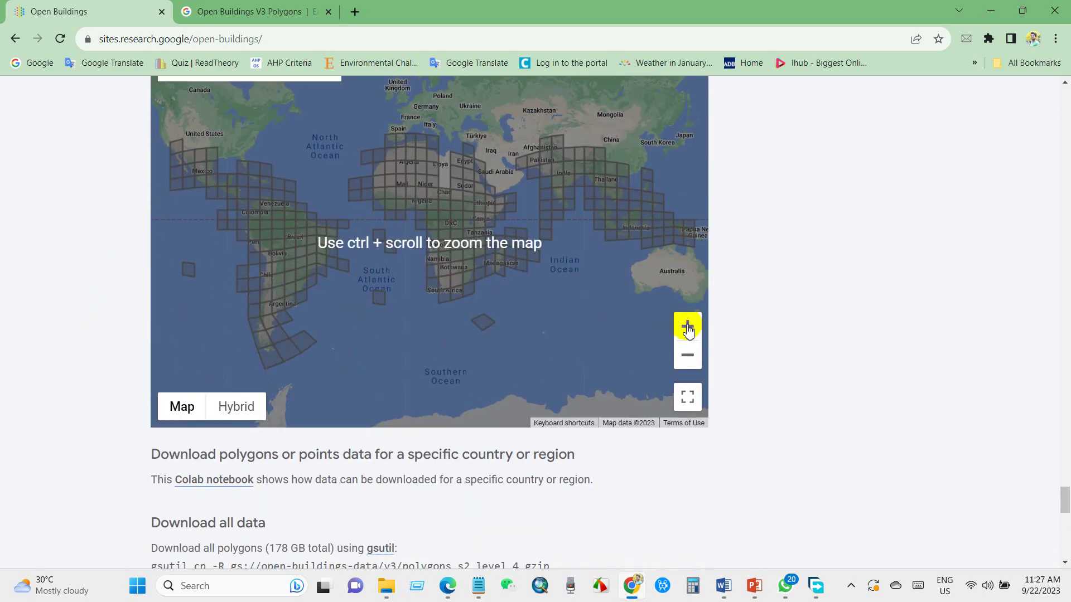
Step: Zoom the download map to Sri Lanka's cell and download its 3af_buildings.csv.gz polygons file
{"action": "left_click", "coordinate": [687, 327]}
{"action": "left_click_drag", "start_coordinate": [615, 251], "coordinate": [446, 245]}
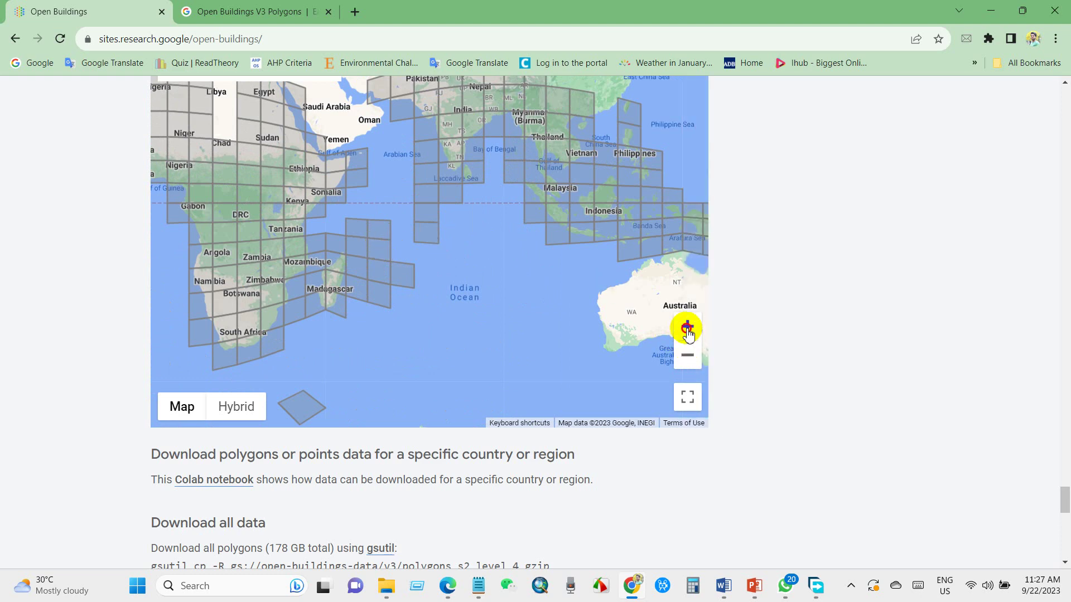
{"action": "left_click", "coordinate": [687, 327]}
{"action": "mouse_move", "coordinate": [557, 204]}
{"action": "left_mouse_down"}
{"action": "mouse_move", "coordinate": [469, 323]}
{"action": "mouse_move", "coordinate": [623, 338]}
{"action": "left_mouse_up"}
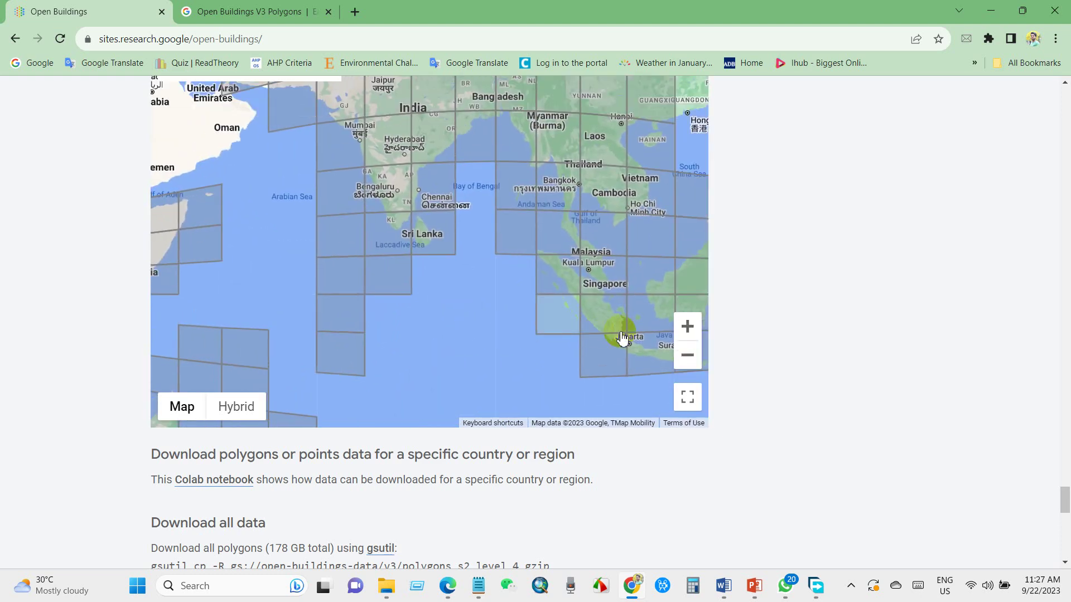
{"action": "left_click", "coordinate": [687, 326]}
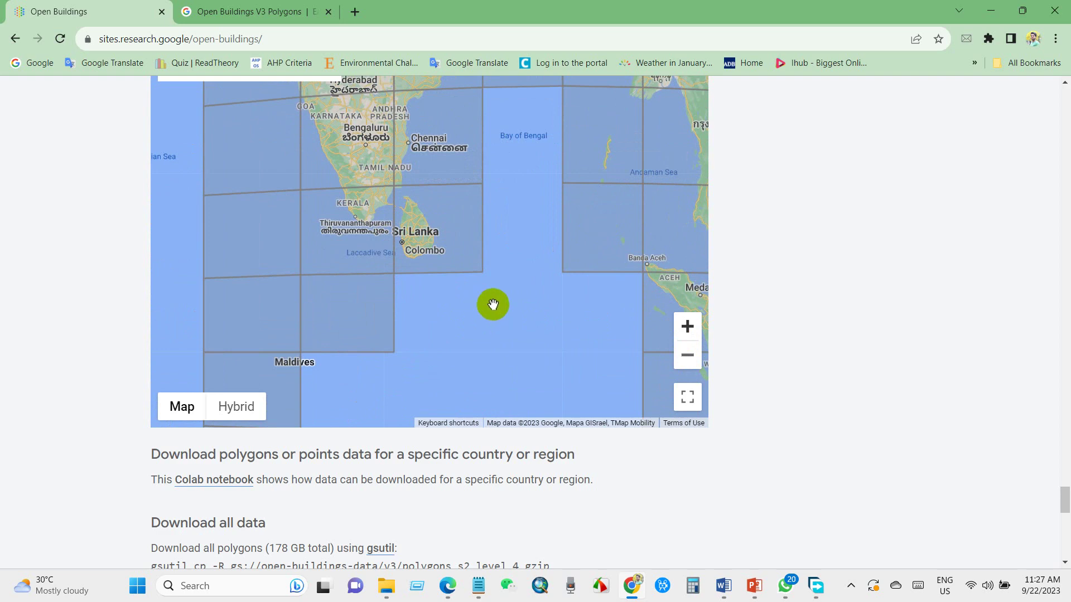
{"action": "left_click", "coordinate": [687, 327]}
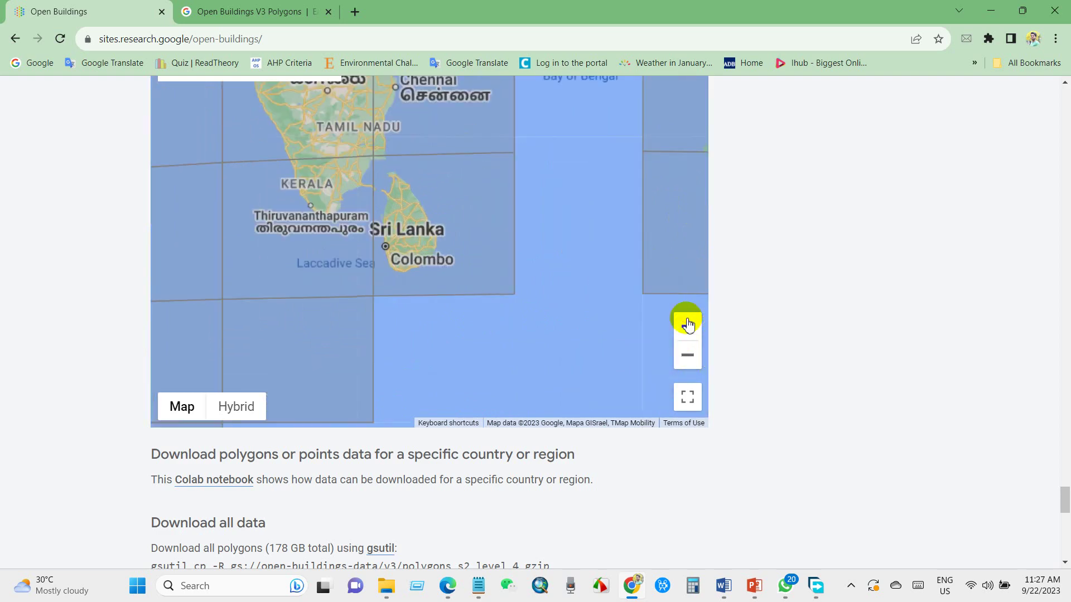
{"action": "left_click", "coordinate": [406, 216]}
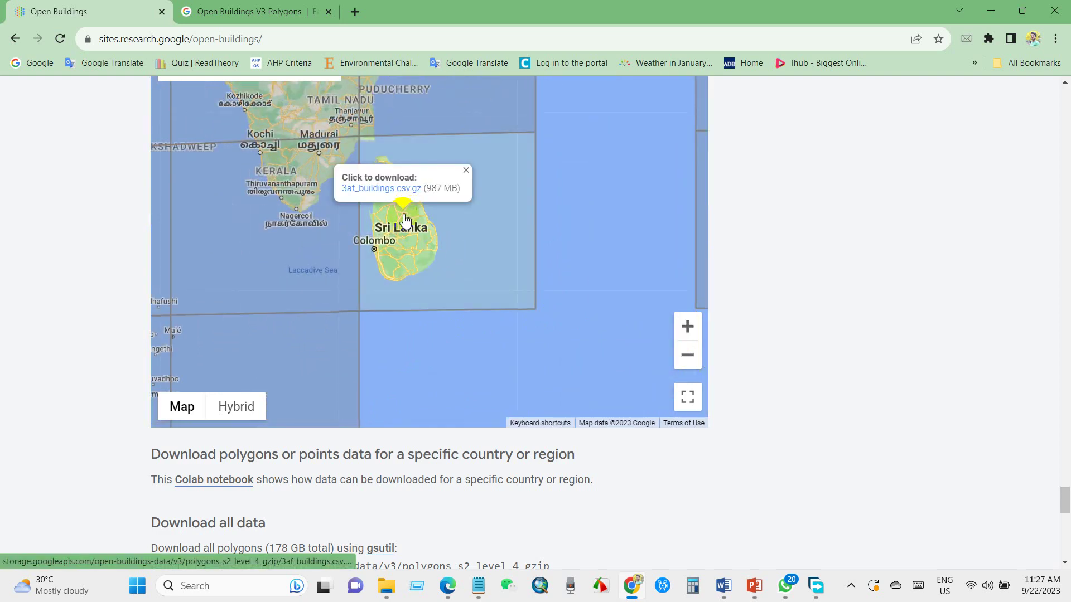
{"action": "left_click", "coordinate": [371, 193]}
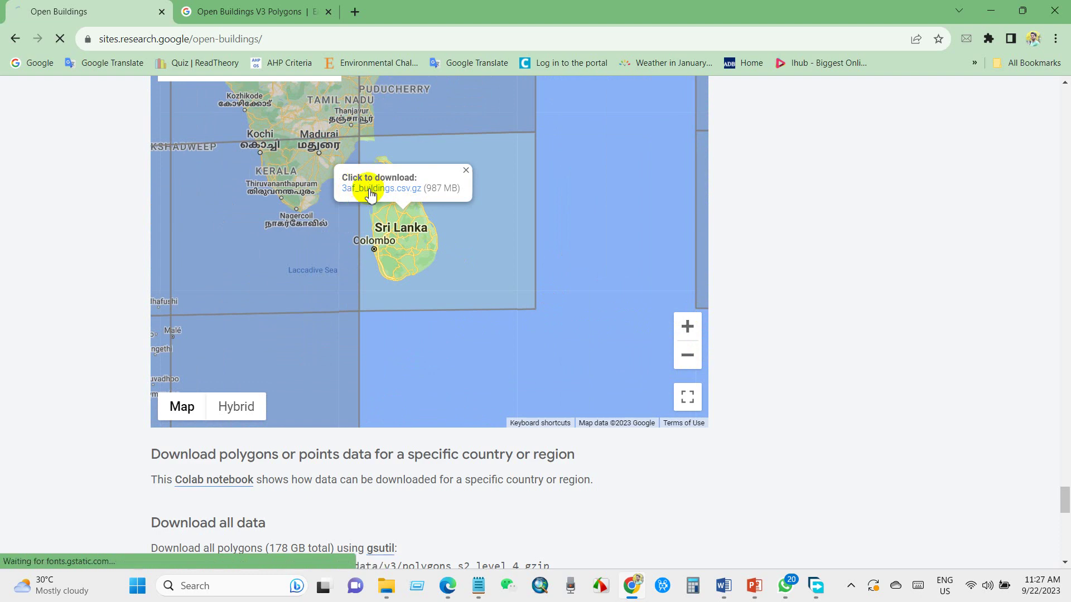
{"action": "left_click", "coordinate": [466, 174]}
Step: Browse the map across India, Bangladesh and Bhutan cells, then show the Downloads folder in File Explorer
{"action": "left_click", "coordinate": [686, 355]}
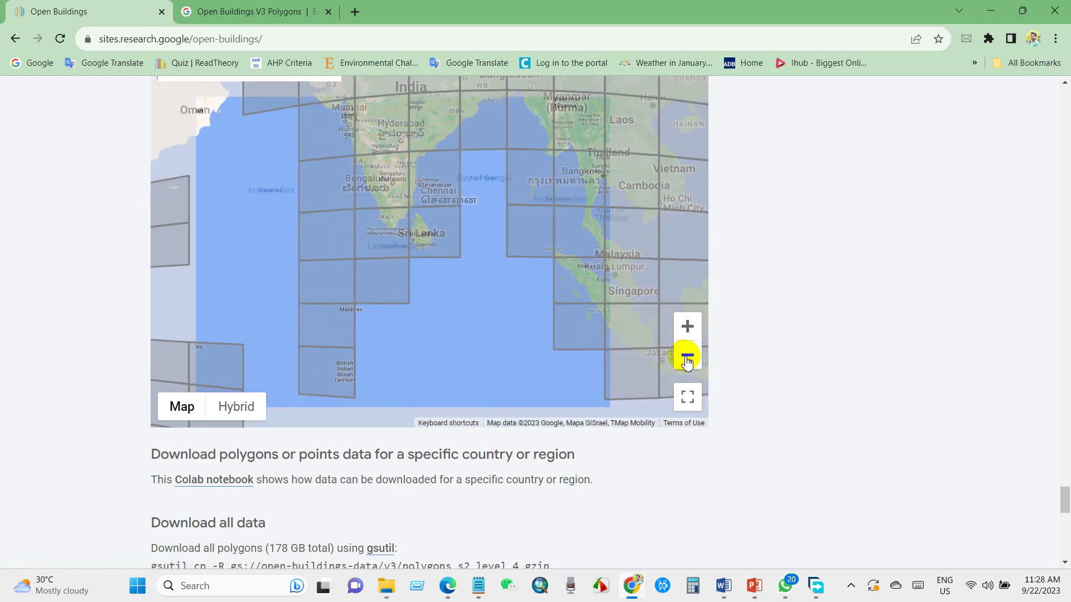
{"action": "left_click", "coordinate": [688, 355]}
{"action": "left_click_drag", "start_coordinate": [578, 285], "coordinate": [399, 270]}
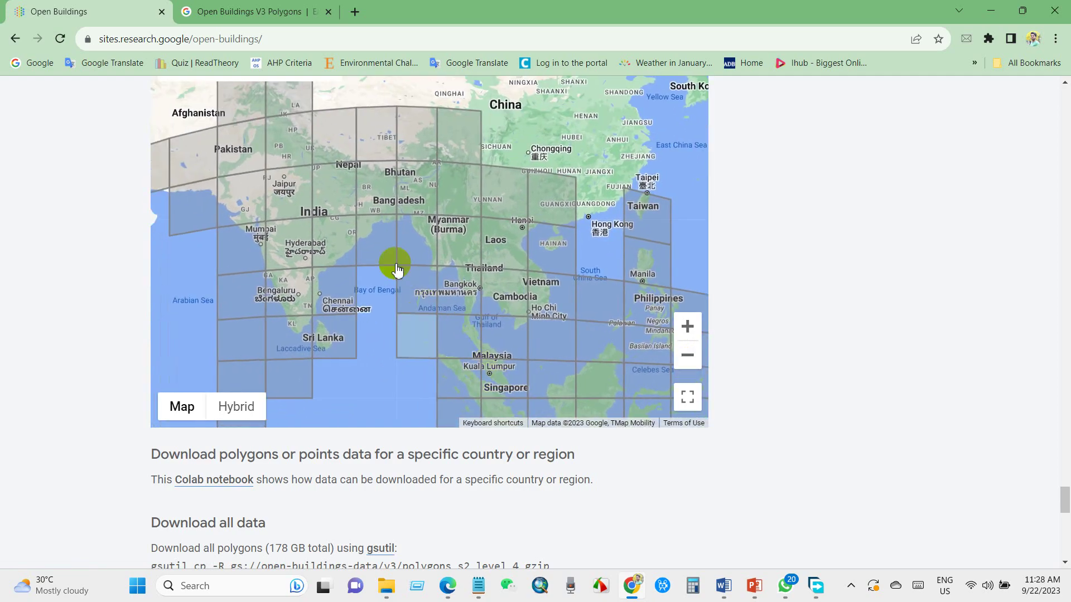
{"action": "scroll", "coordinate": [398, 270], "scroll_direction": "up", "scroll_amount": 2}
{"action": "scroll", "coordinate": [444, 251], "scroll_direction": "down", "scroll_amount": 2}
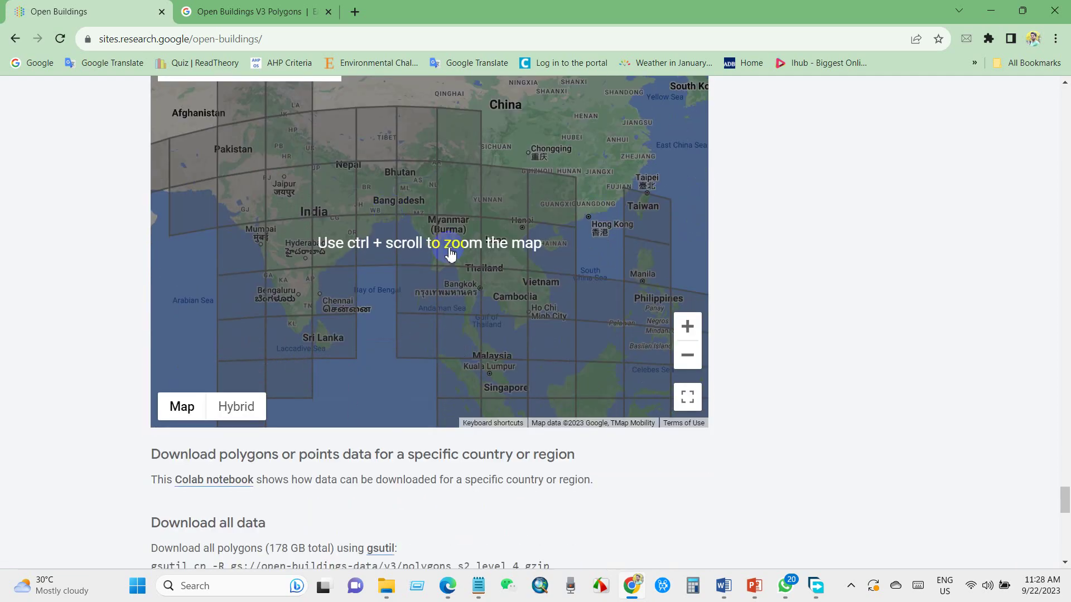
{"action": "left_click", "coordinate": [686, 327]}
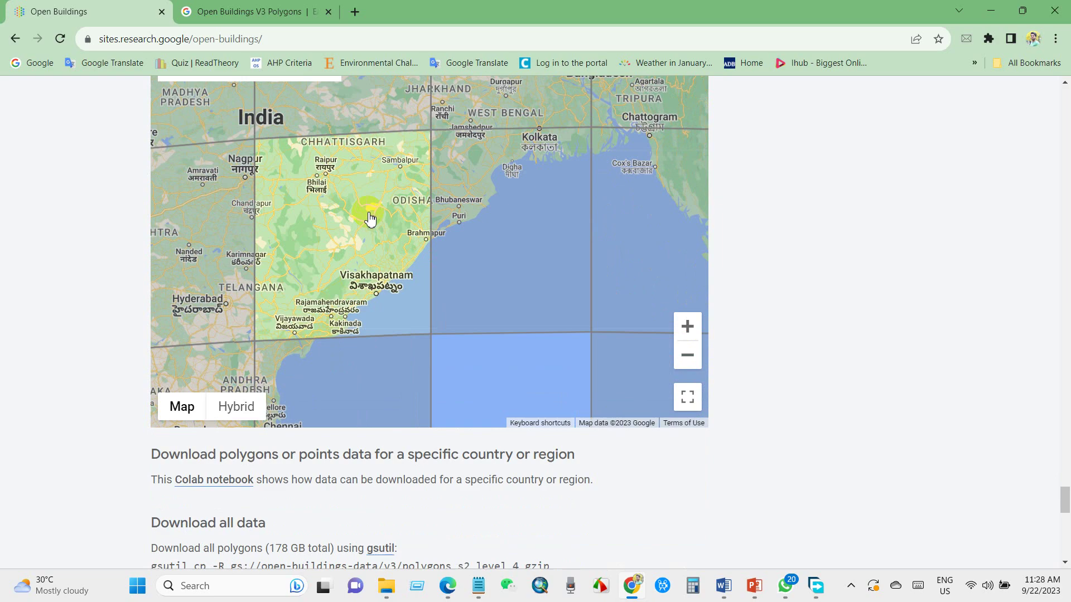
{"action": "mouse_move", "coordinate": [344, 234]}
{"action": "left_mouse_down"}
{"action": "mouse_move", "coordinate": [385, 234]}
{"action": "mouse_move", "coordinate": [256, 221]}
{"action": "left_mouse_up"}
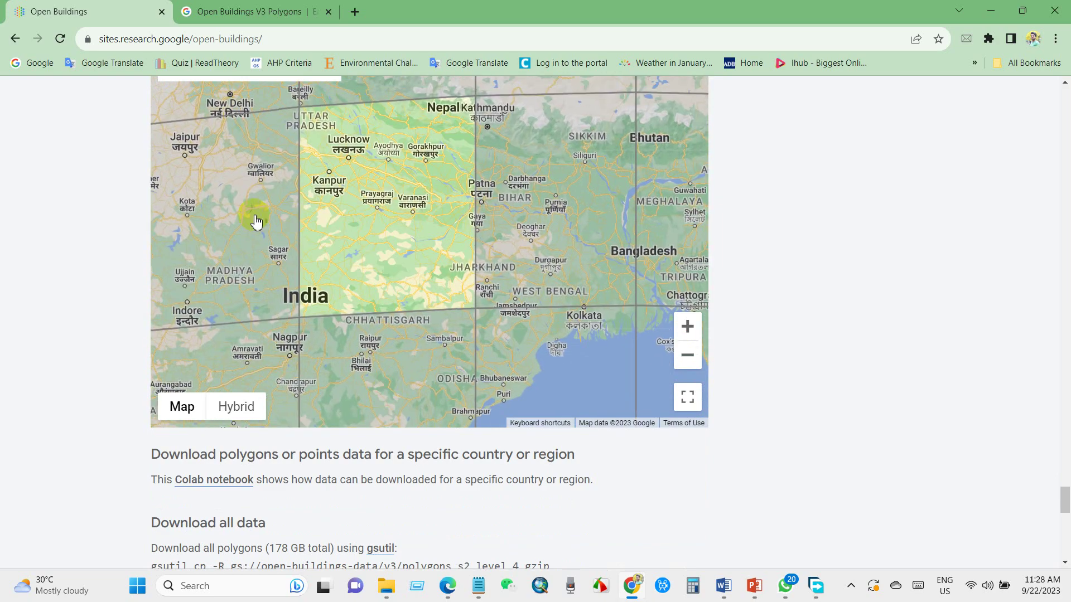
{"action": "mouse_move", "coordinate": [621, 252]}
{"action": "left_mouse_down"}
{"action": "mouse_move", "coordinate": [477, 214]}
{"action": "mouse_move", "coordinate": [409, 359]}
{"action": "mouse_move", "coordinate": [230, 176]}
{"action": "left_mouse_up"}
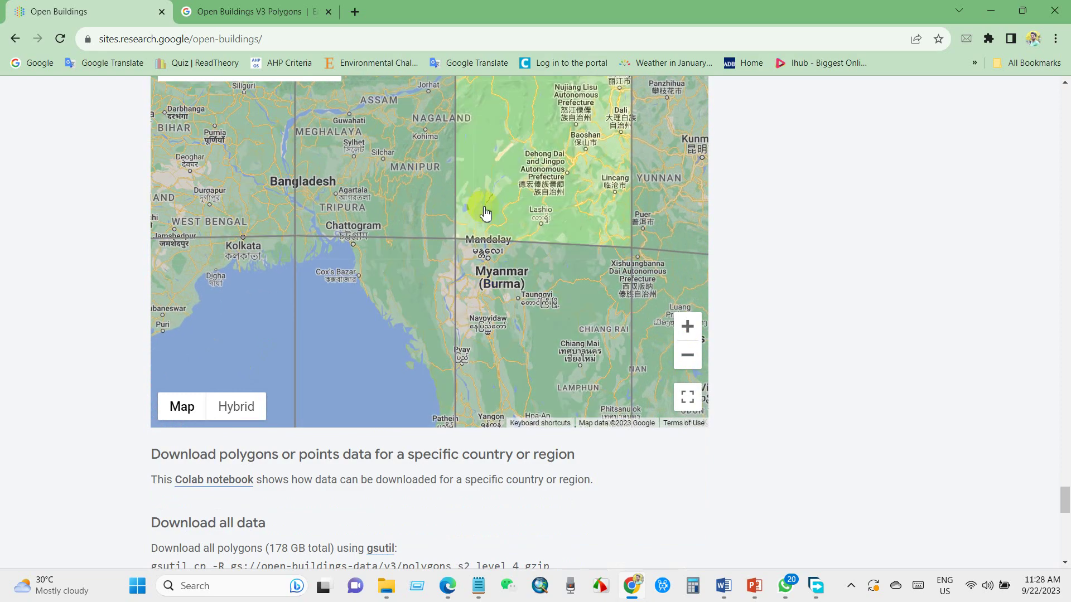
{"action": "left_click_drag", "start_coordinate": [486, 214], "coordinate": [523, 285]}
{"action": "mouse_move", "coordinate": [372, 285]}
{"action": "left_mouse_down"}
{"action": "mouse_move", "coordinate": [488, 282]}
{"action": "mouse_move", "coordinate": [449, 265]}
{"action": "left_mouse_up"}
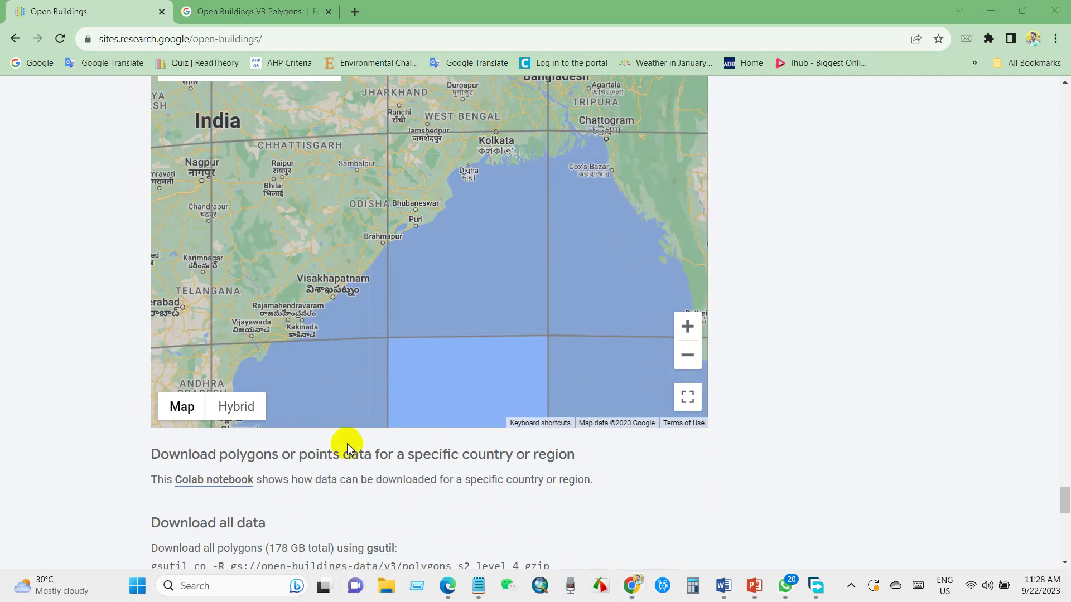
{"action": "left_click", "coordinate": [386, 586]}
{"action": "left_click", "coordinate": [59, 198]}
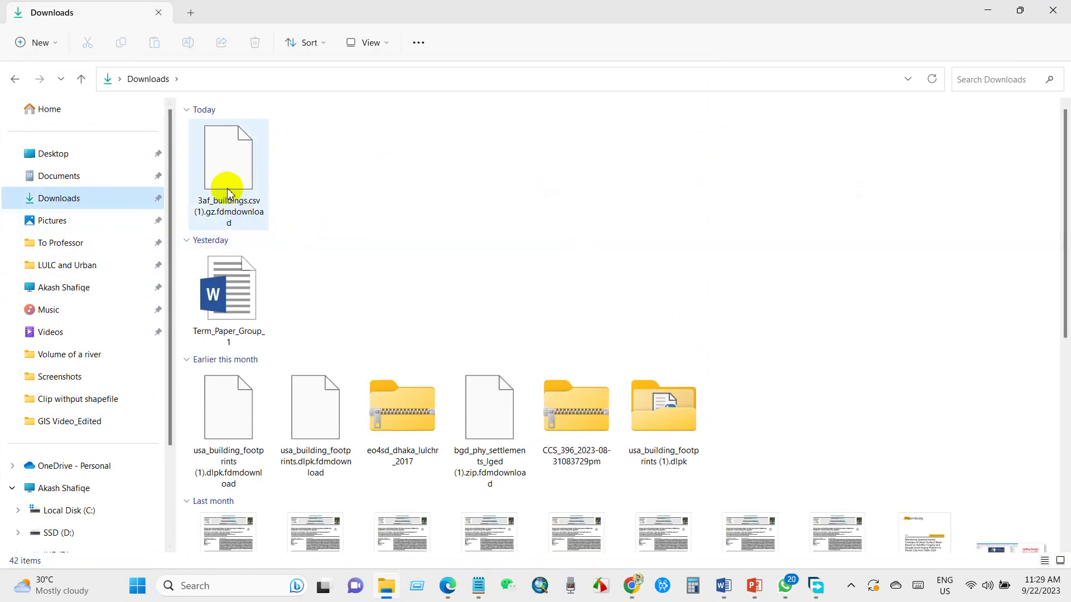
Step: Extract the downloaded buildings archive with 7-Zip into the Downloads folder
{"action": "right_click", "coordinate": [224, 174]}
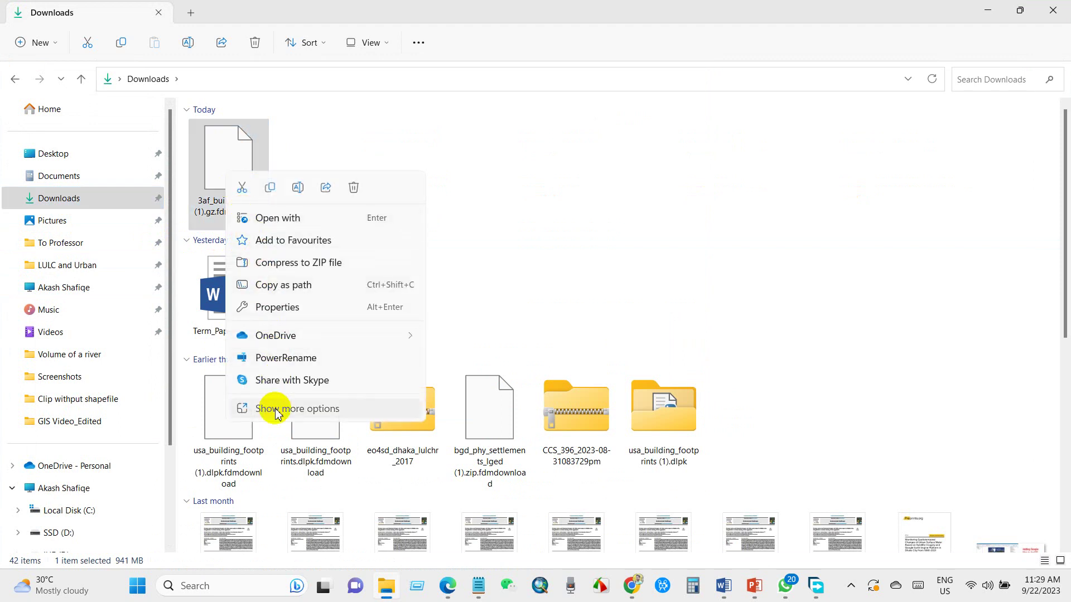
{"action": "left_click", "coordinate": [277, 412]}
{"action": "mouse_move", "coordinate": [335, 154]}
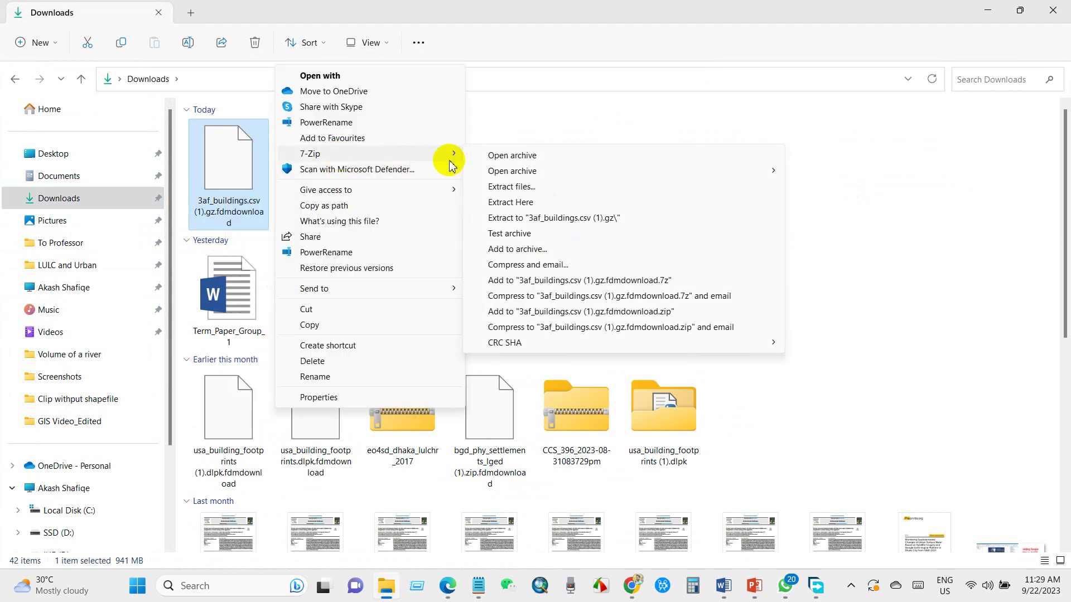
{"action": "left_click", "coordinate": [502, 190]}
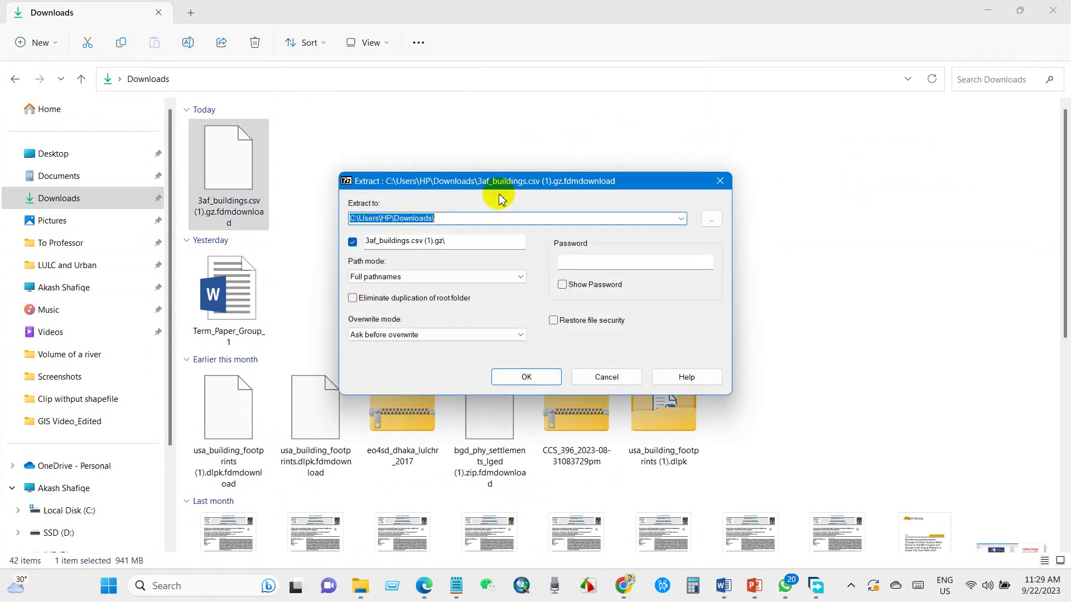
{"action": "left_click", "coordinate": [523, 377]}
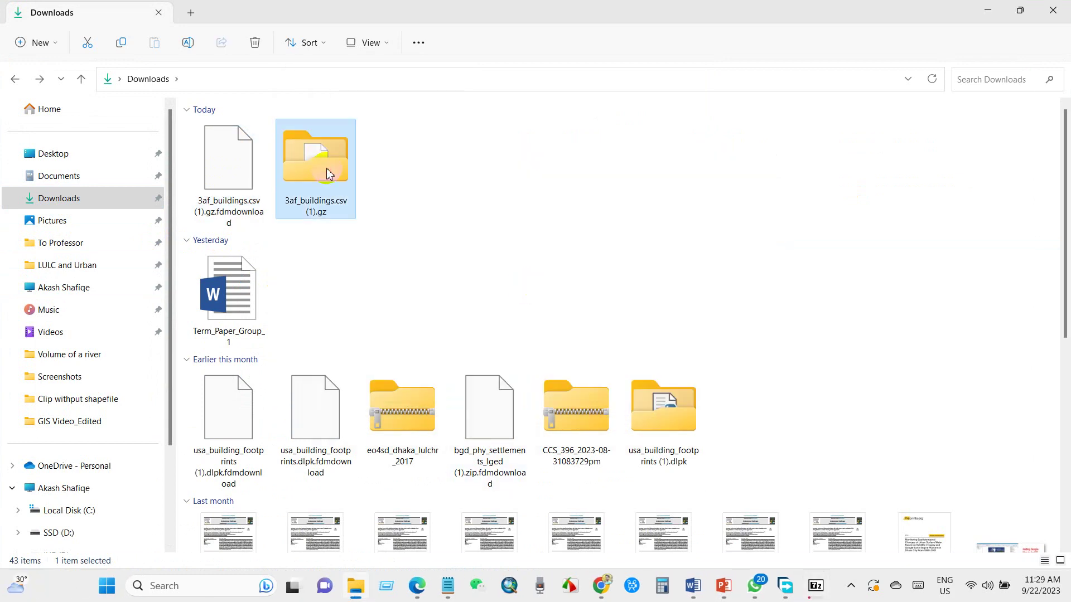
Step: Open the extracted 3af_buildings.csv (1).gz folder and bring up system search for an app
{"action": "double_click", "coordinate": [327, 172]}
{"action": "left_click", "coordinate": [251, 150]}
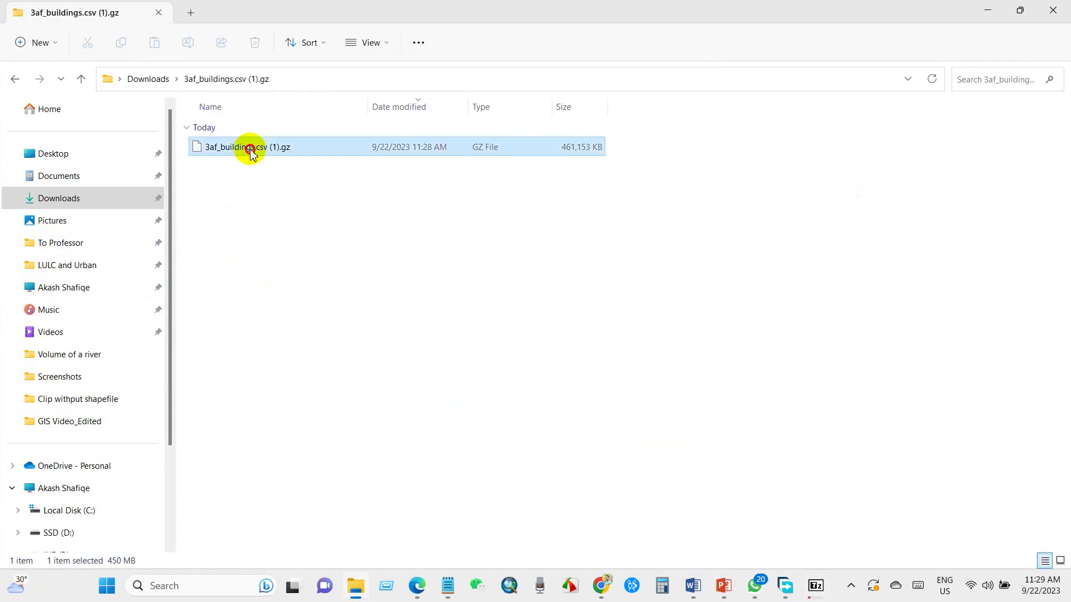
{"action": "left_click", "coordinate": [305, 211]}
{"action": "left_click", "coordinate": [168, 585]}
{"action": "type", "text": "qgis"}
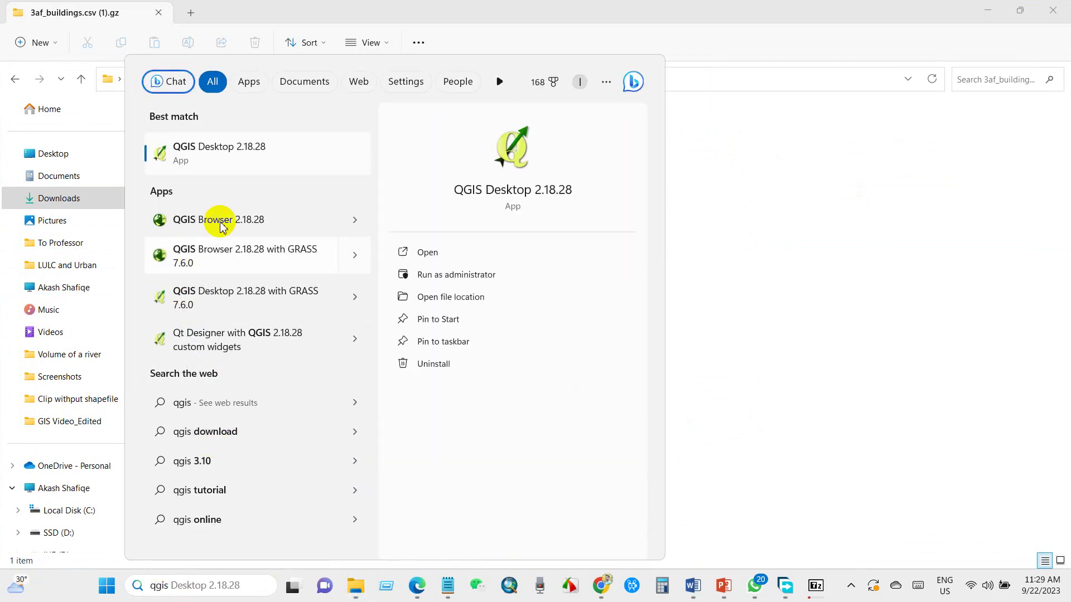
Step: Launch QGIS Desktop 2.18.28 and bring up the layer-adding options
{"action": "left_click", "coordinate": [228, 159]}
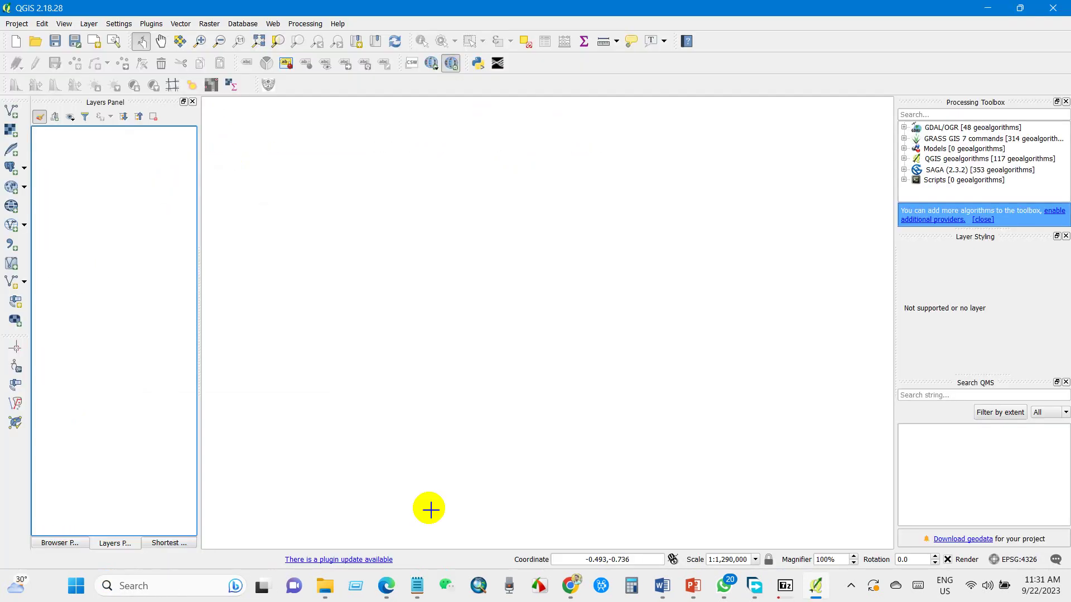
{"action": "left_click", "coordinate": [89, 24]}
{"action": "mouse_move", "coordinate": [110, 48]}
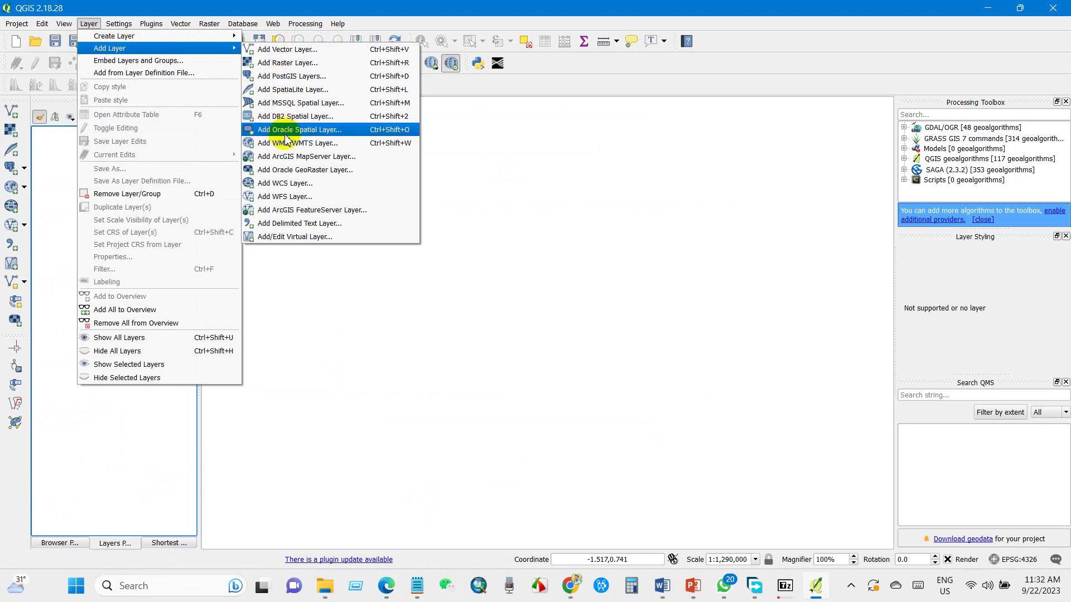
Step: Start a delimited text layer and browse to the buildings archive in Downloads
{"action": "left_click", "coordinate": [288, 225]}
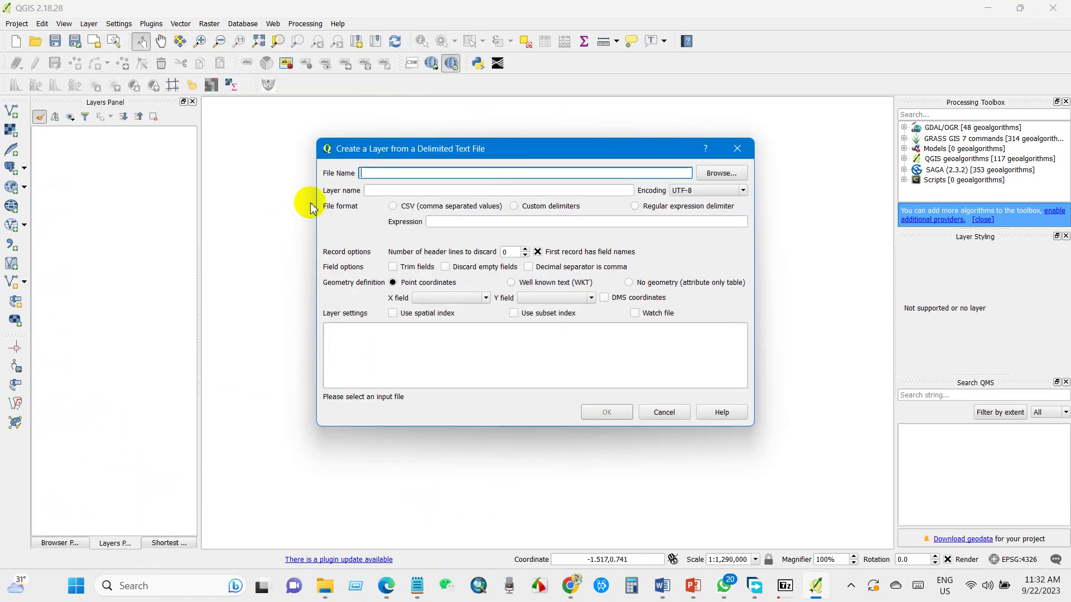
{"action": "left_click", "coordinate": [720, 174]}
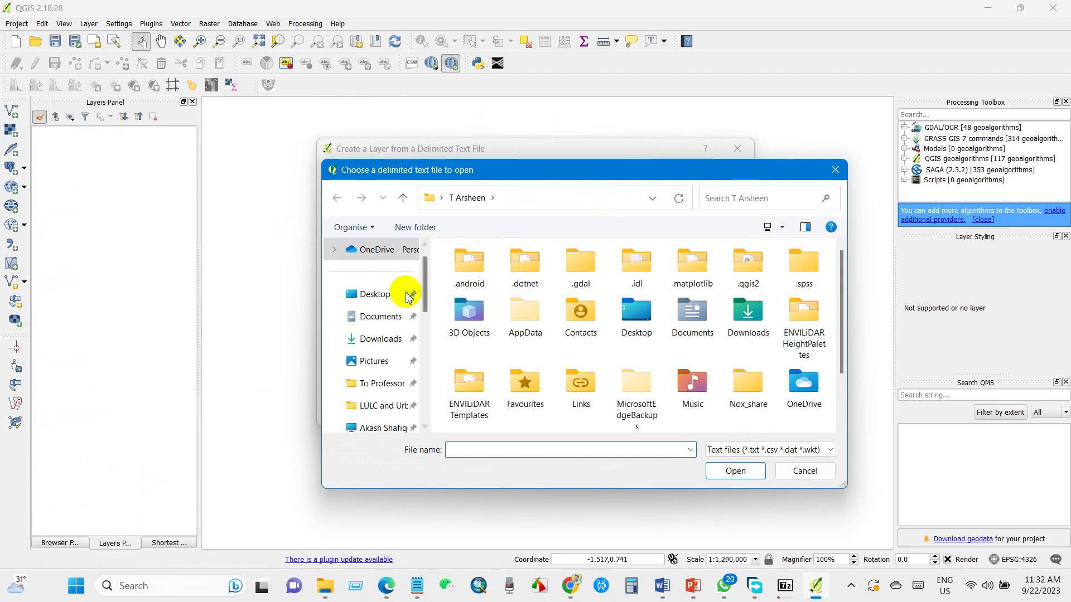
{"action": "left_click", "coordinate": [380, 339]}
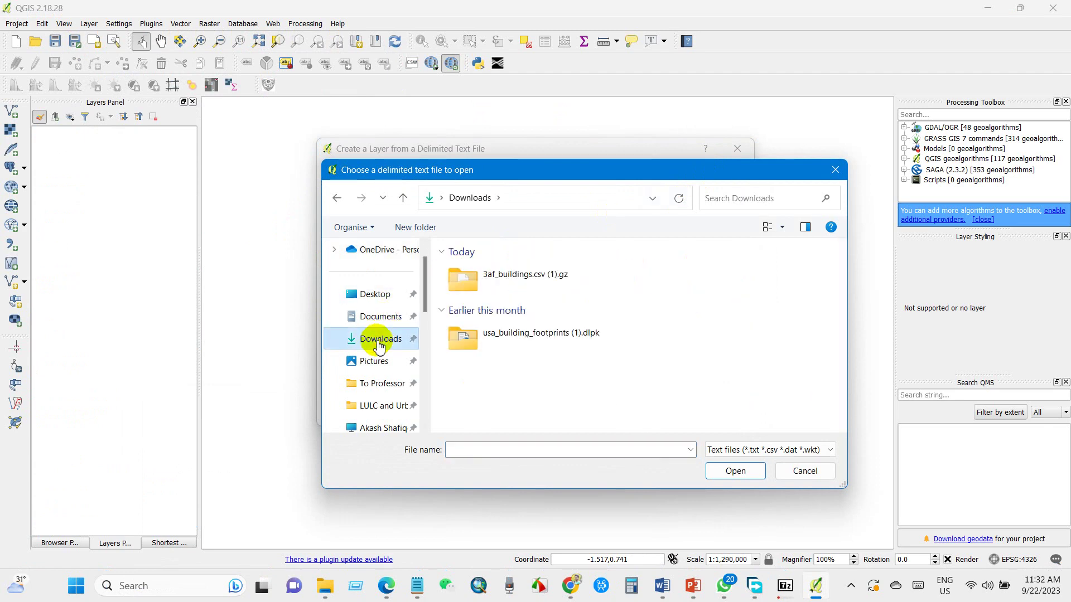
{"action": "left_click", "coordinate": [468, 285]}
{"action": "double_click", "coordinate": [467, 284]}
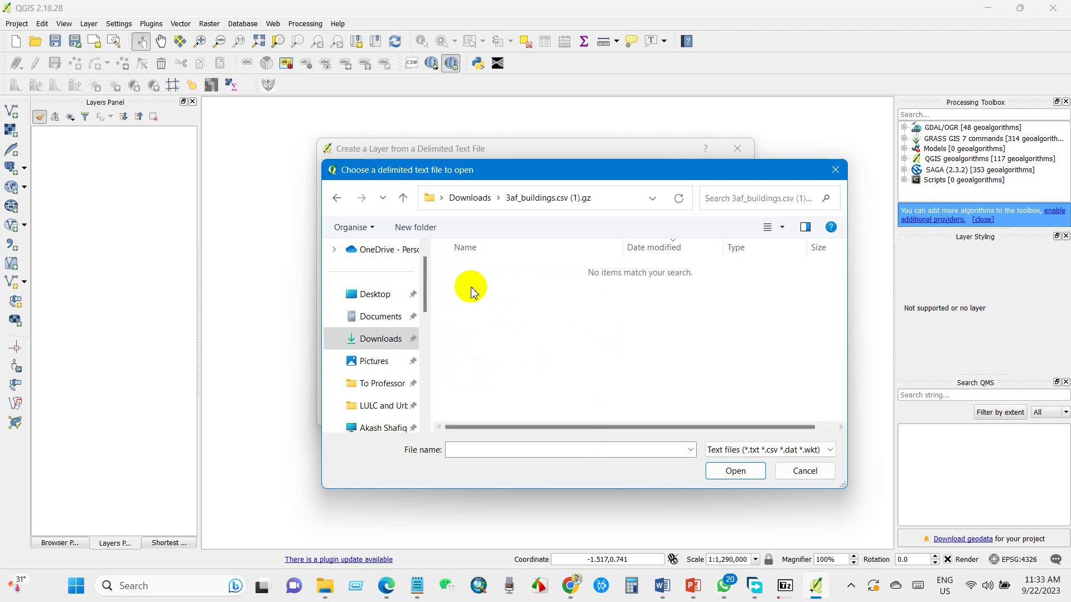
{"action": "left_click", "coordinate": [469, 198]}
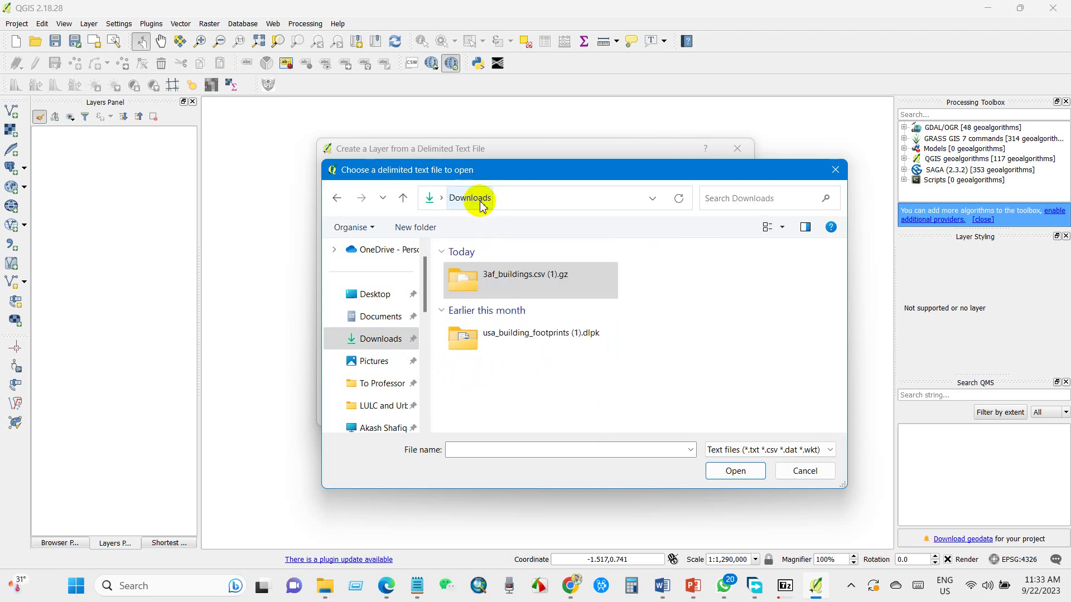
{"action": "double_click", "coordinate": [494, 276]}
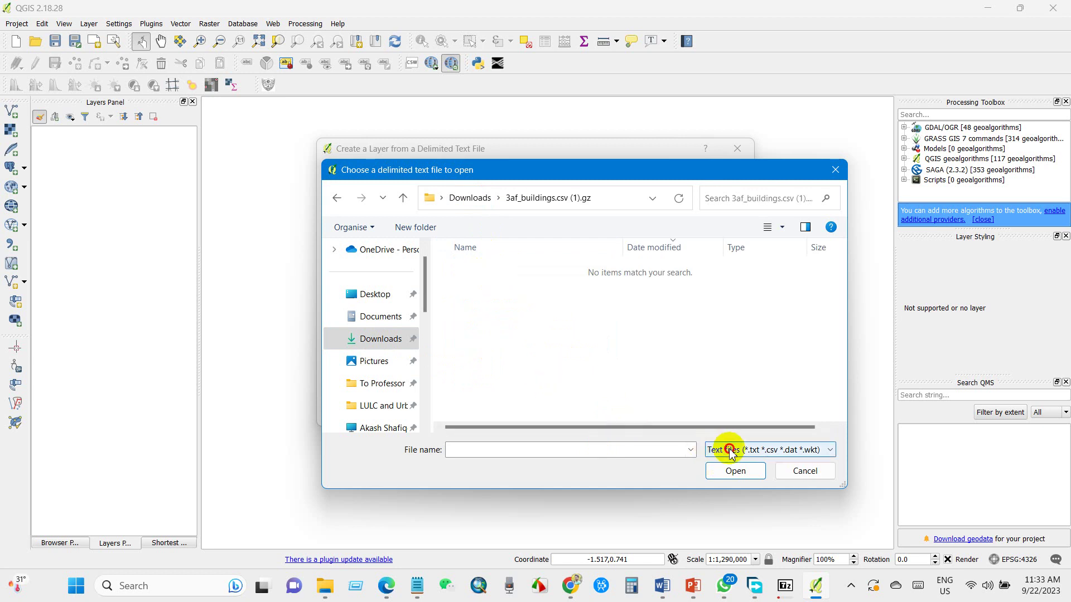
Step: Show all file types and load 3af_buildings.csv (1).gz into the import dialog
{"action": "left_click", "coordinate": [765, 450]}
{"action": "left_click", "coordinate": [724, 475]}
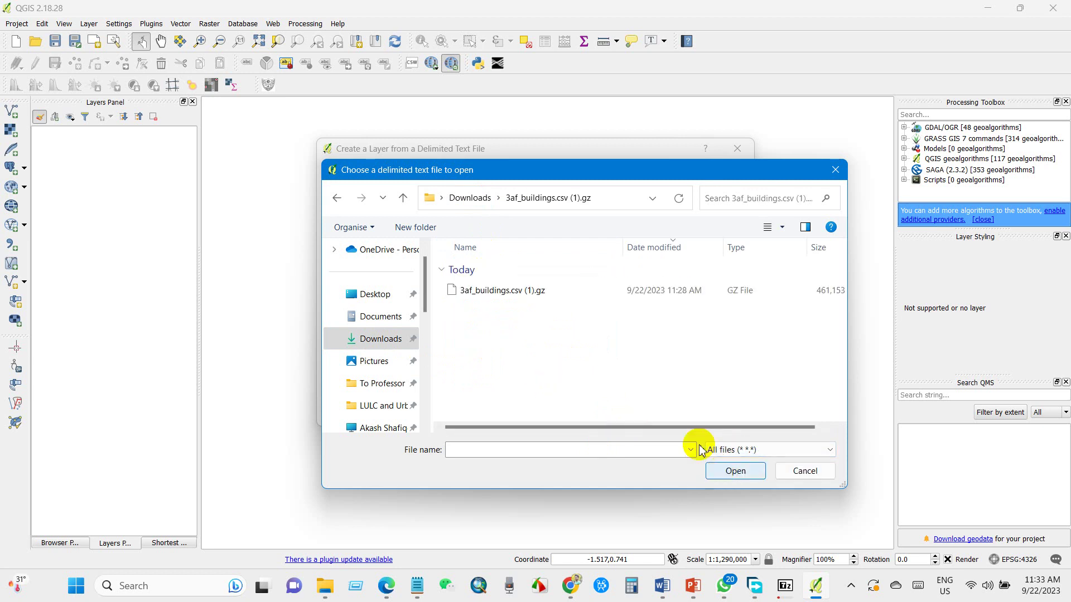
{"action": "left_click", "coordinate": [494, 290]}
{"action": "left_click", "coordinate": [736, 470]}
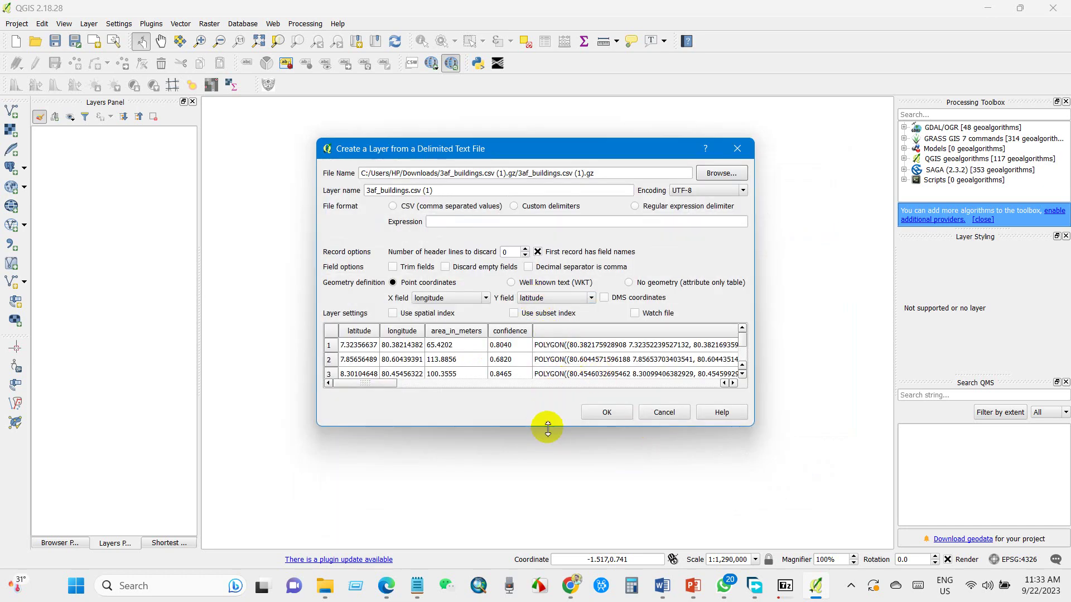
Step: Enlarge the Create a Layer dialog to nearly full screen for more preview rows
{"action": "left_click_drag", "start_coordinate": [547, 426], "coordinate": [548, 527]}
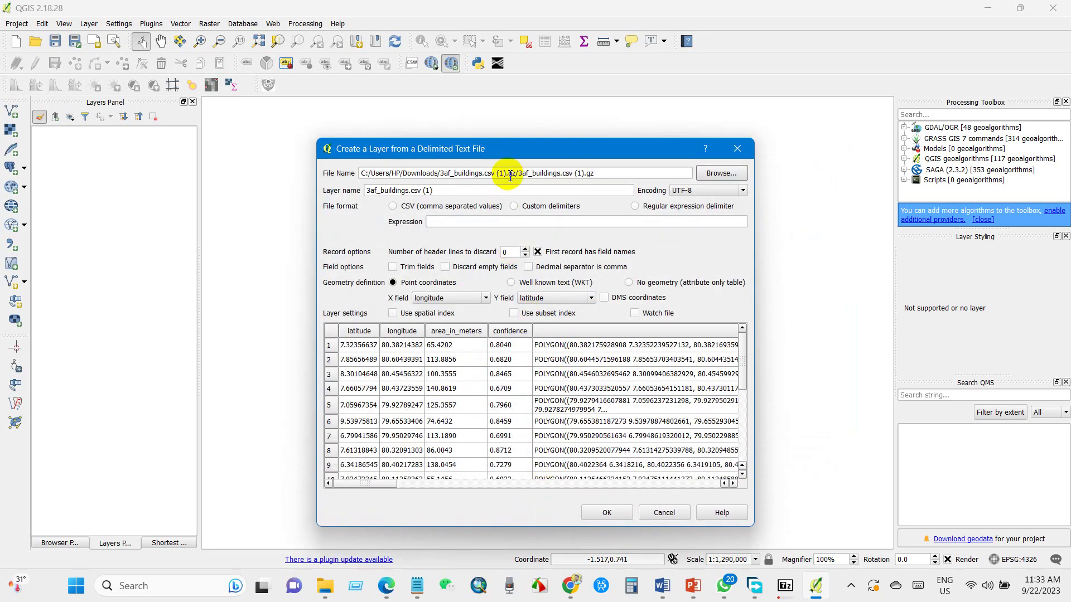
{"action": "left_click_drag", "start_coordinate": [509, 153], "coordinate": [557, 77]}
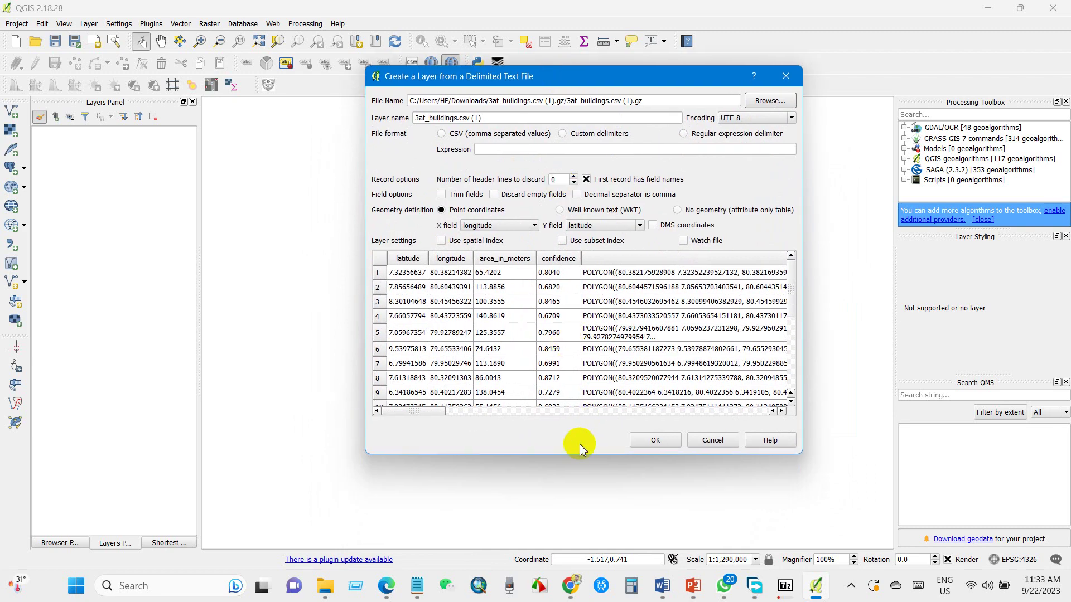
{"action": "left_click_drag", "start_coordinate": [581, 455], "coordinate": [581, 535]}
{"action": "double_click", "coordinate": [581, 67]}
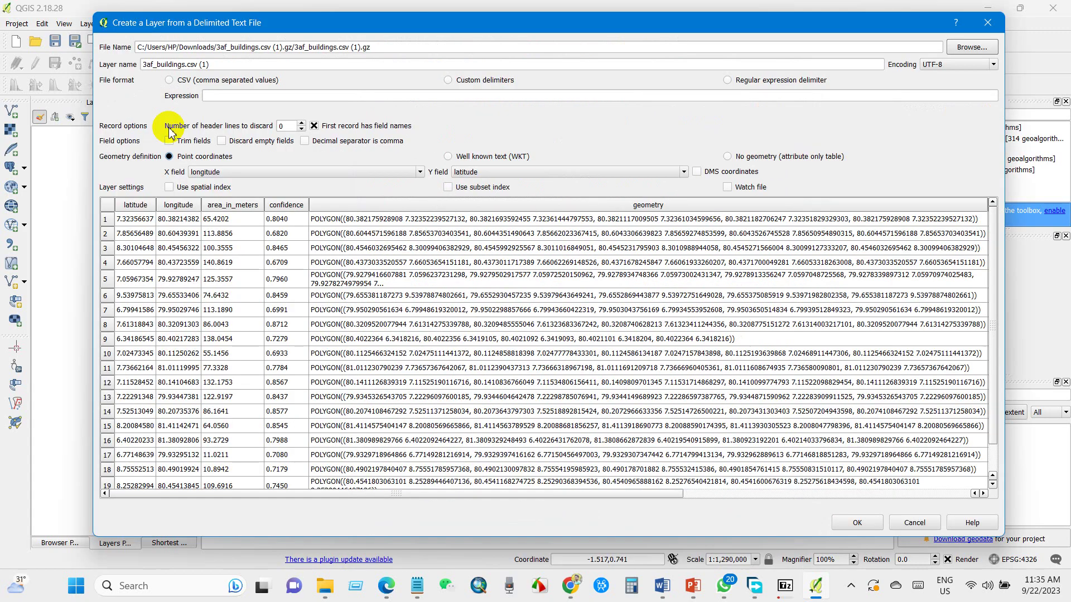
Step: Read the file as CSV and check the longitude/latitude X and Y field choices
{"action": "left_click", "coordinate": [169, 81]}
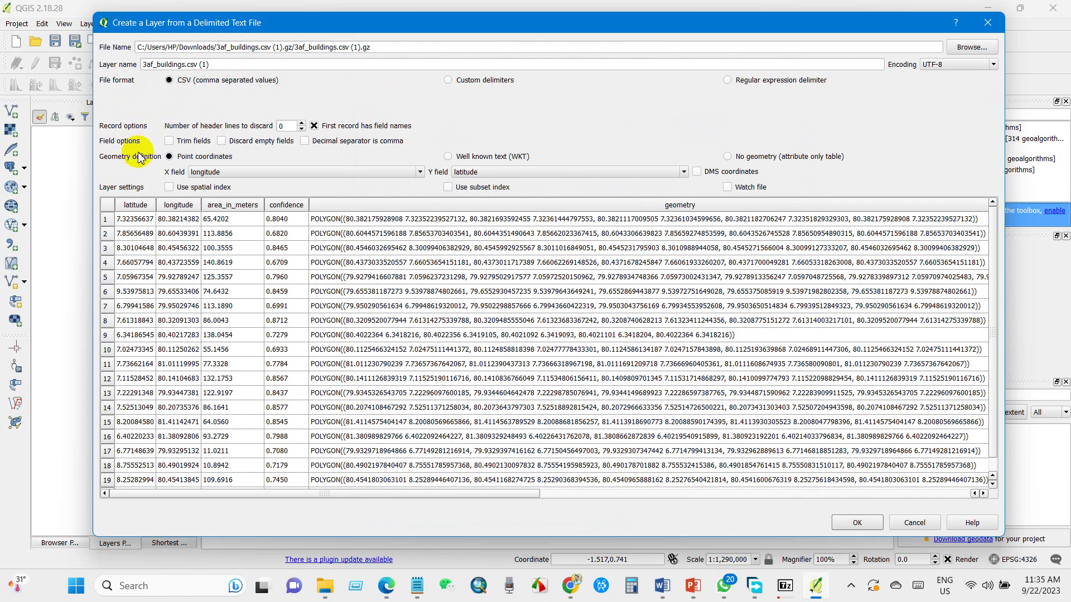
{"action": "left_click", "coordinate": [207, 173]}
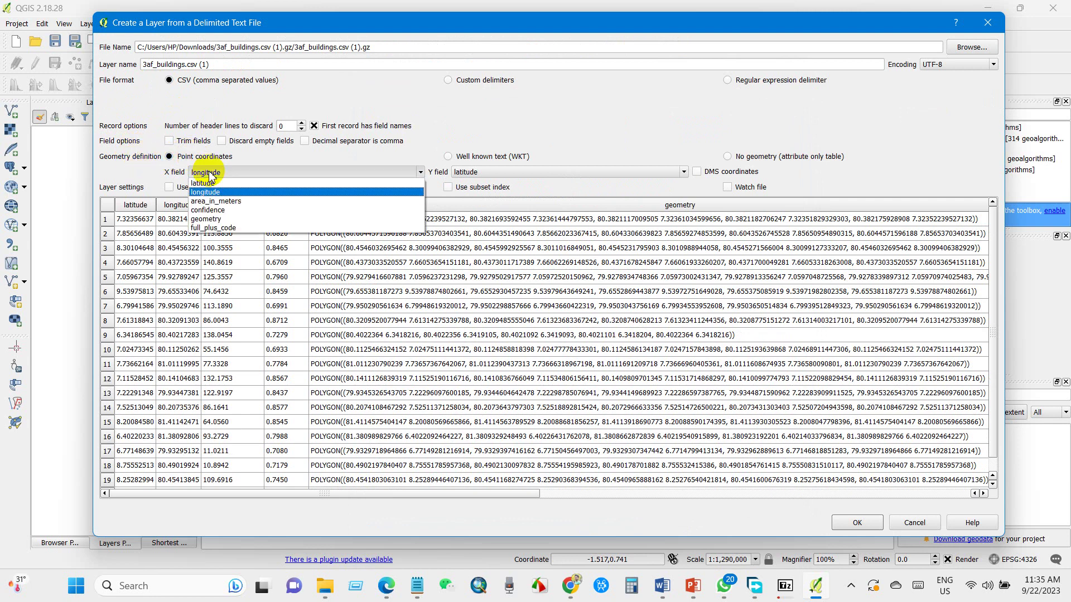
{"action": "left_click", "coordinate": [510, 173]}
{"action": "left_click", "coordinate": [502, 178]}
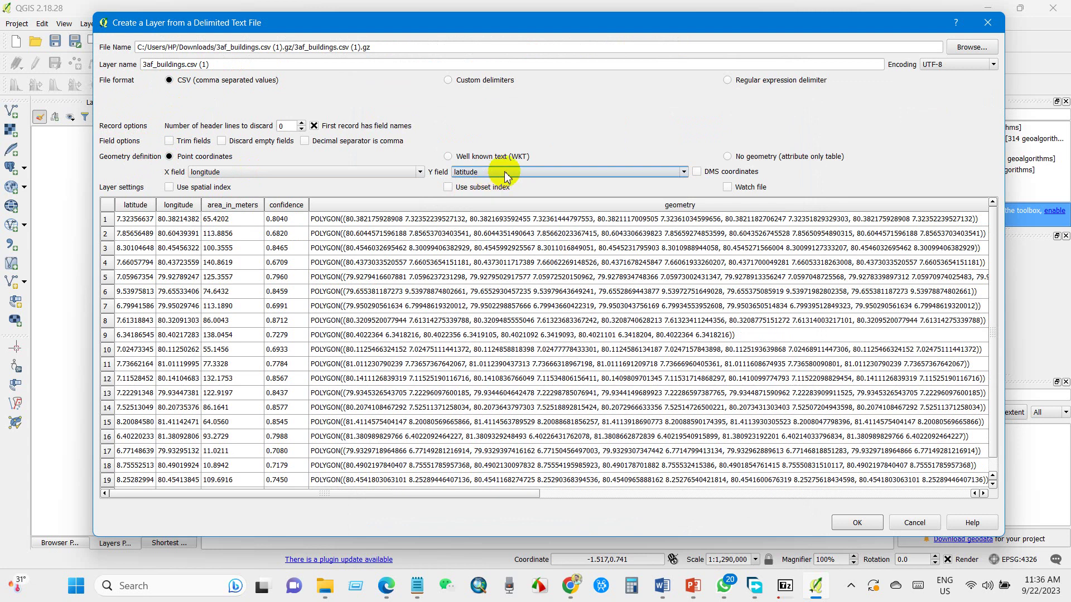
Step: Read geometry as WKT from the geometry column as Polygon, confirm, and highlight WGS 84 as the CRS
{"action": "left_click", "coordinate": [449, 158]}
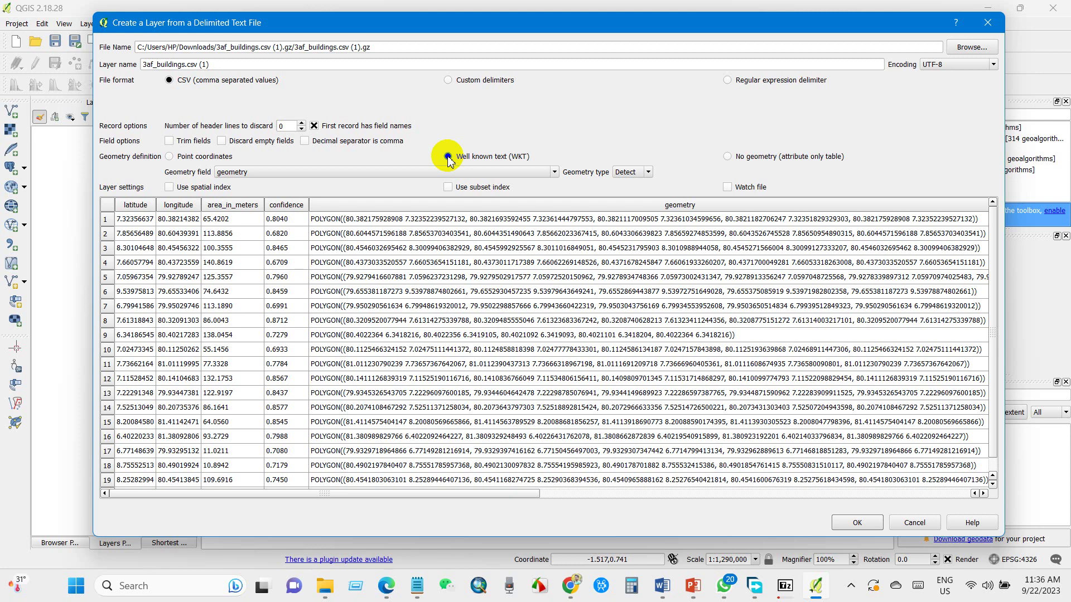
{"action": "left_click", "coordinate": [251, 172]}
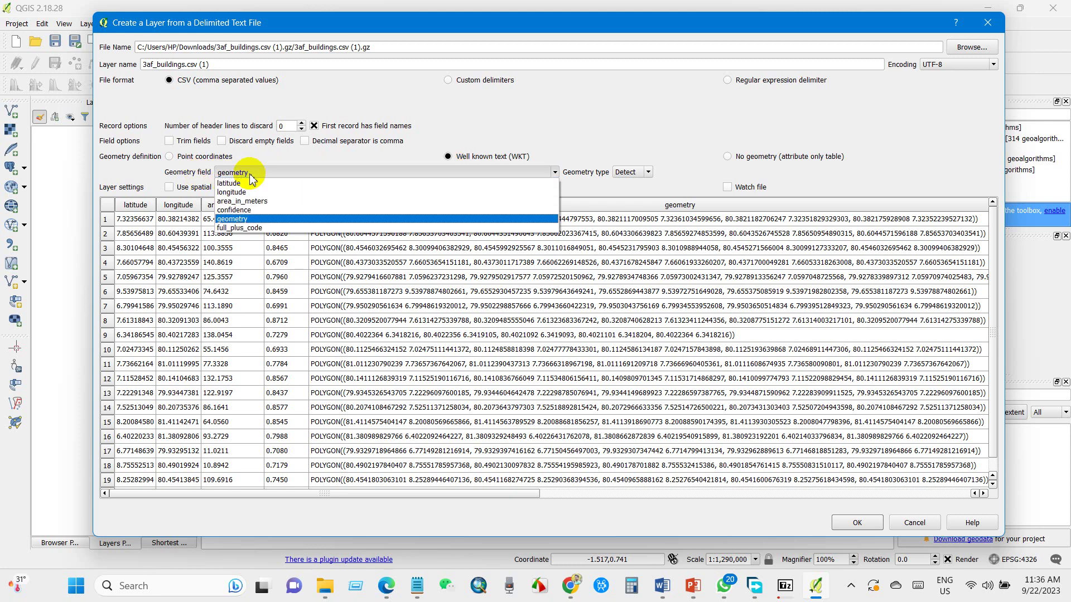
{"action": "left_click", "coordinate": [244, 219]}
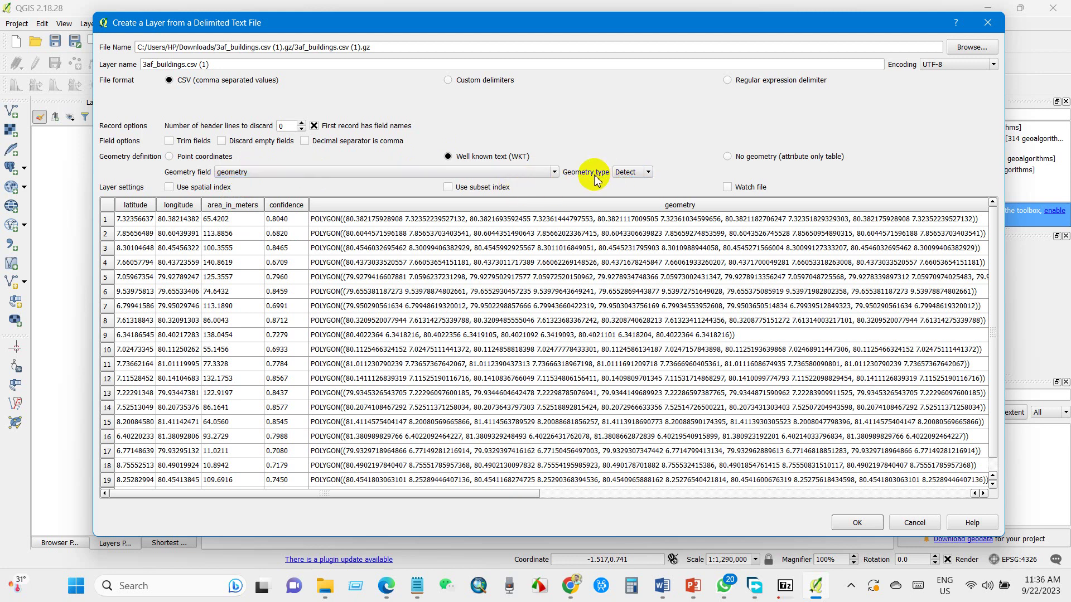
{"action": "left_click", "coordinate": [647, 173]}
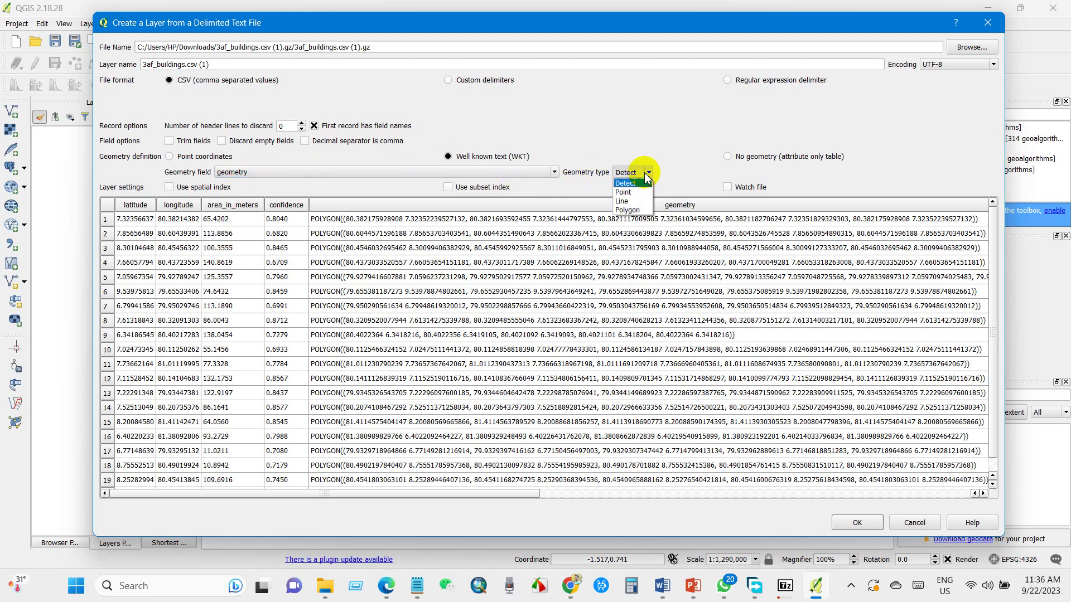
{"action": "left_click", "coordinate": [630, 200]}
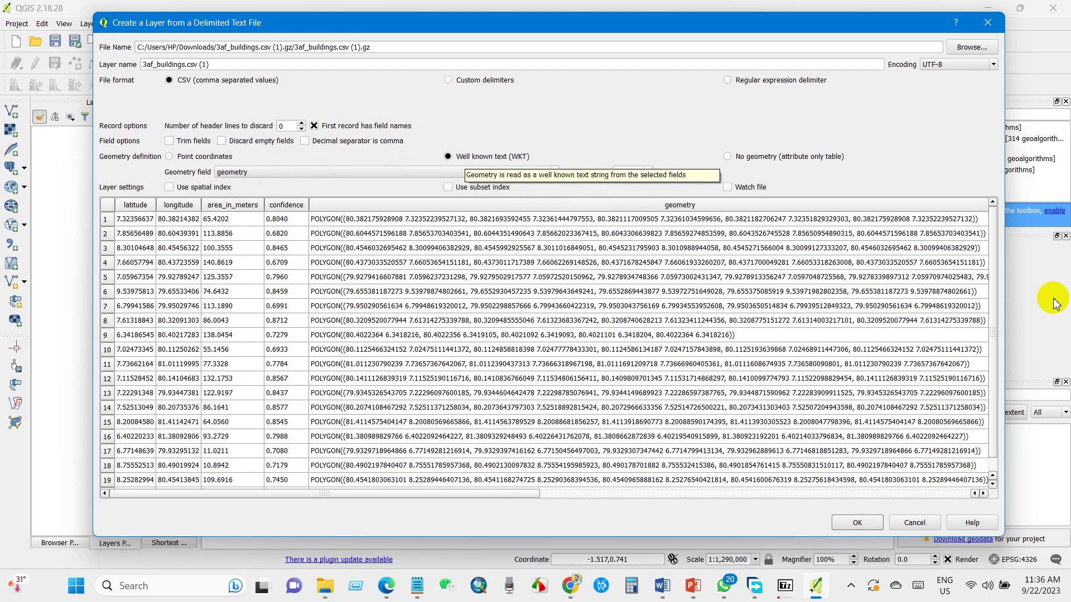
{"action": "left_click_drag", "start_coordinate": [994, 355], "coordinate": [993, 366]}
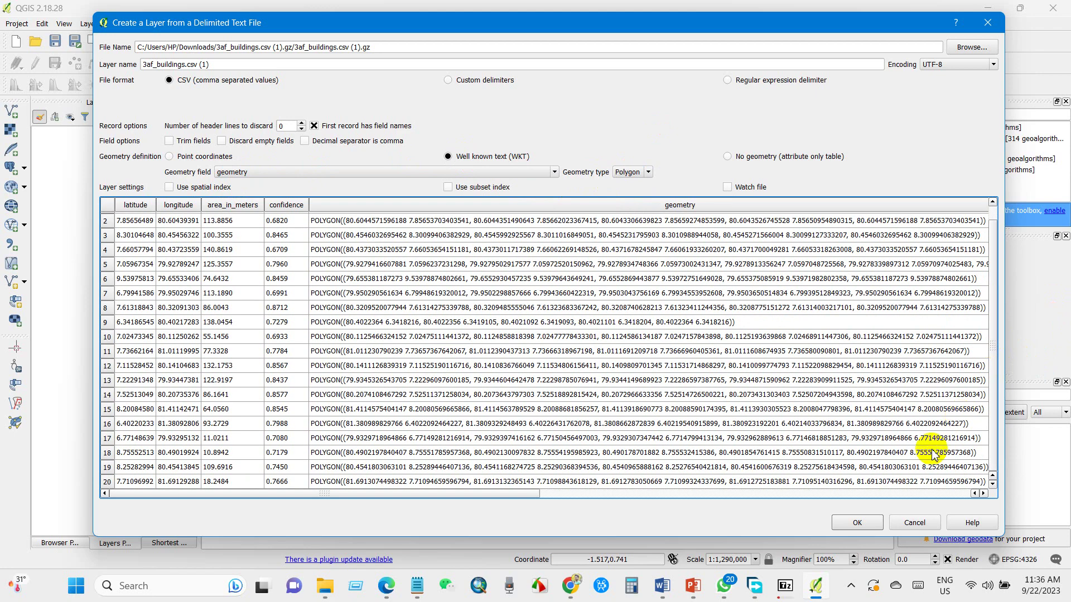
{"action": "left_click", "coordinate": [858, 523]}
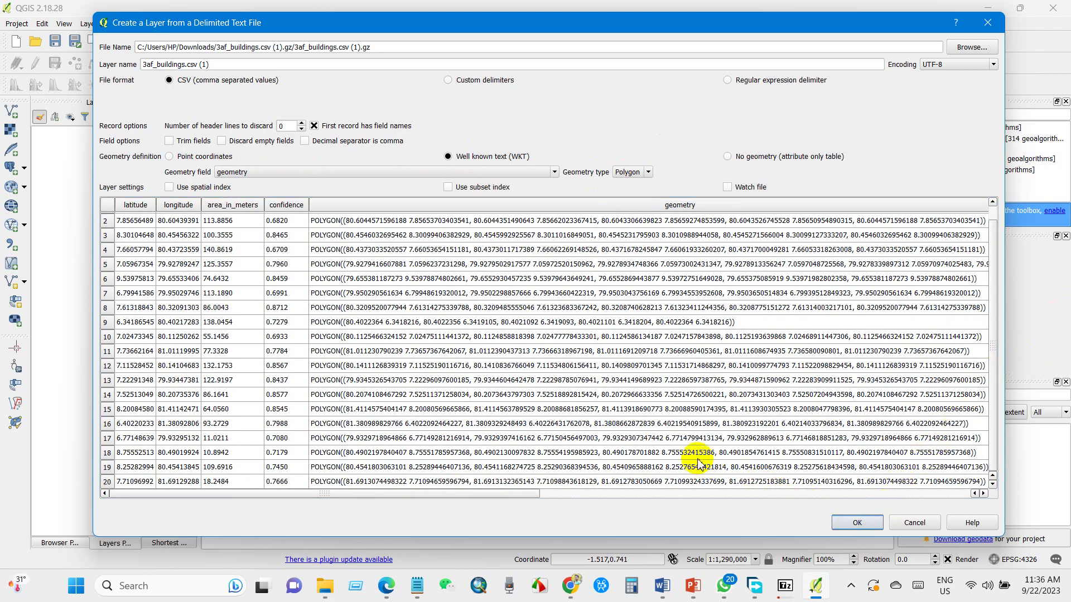
{"action": "left_click", "coordinate": [389, 277]}
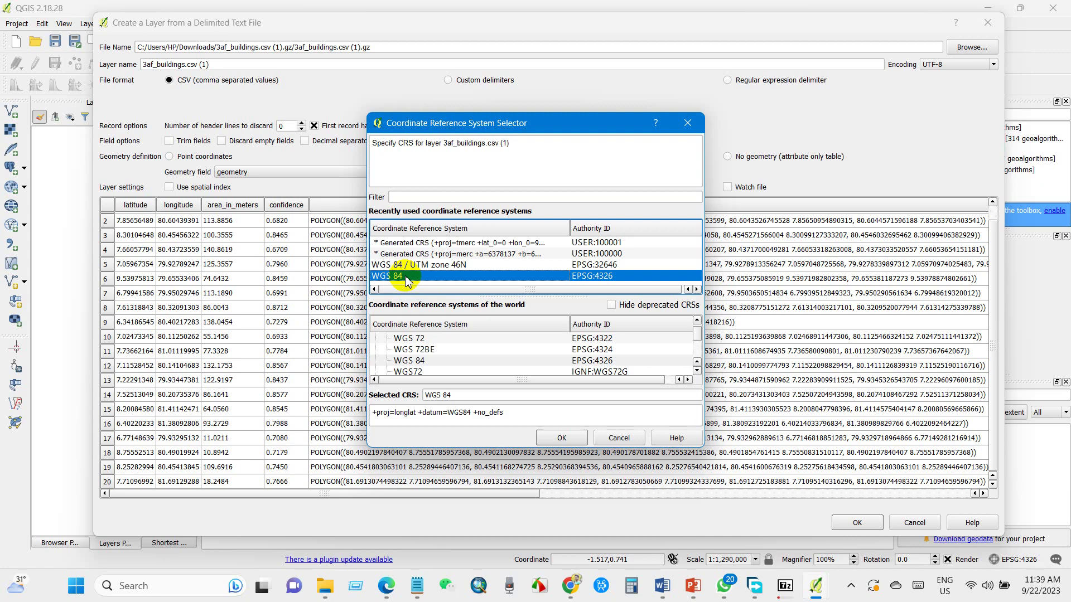
Step: Confirm WGS 84 to load the 3af_buildings.csv (1) layer and bring up its layer options
{"action": "left_click", "coordinate": [560, 439]}
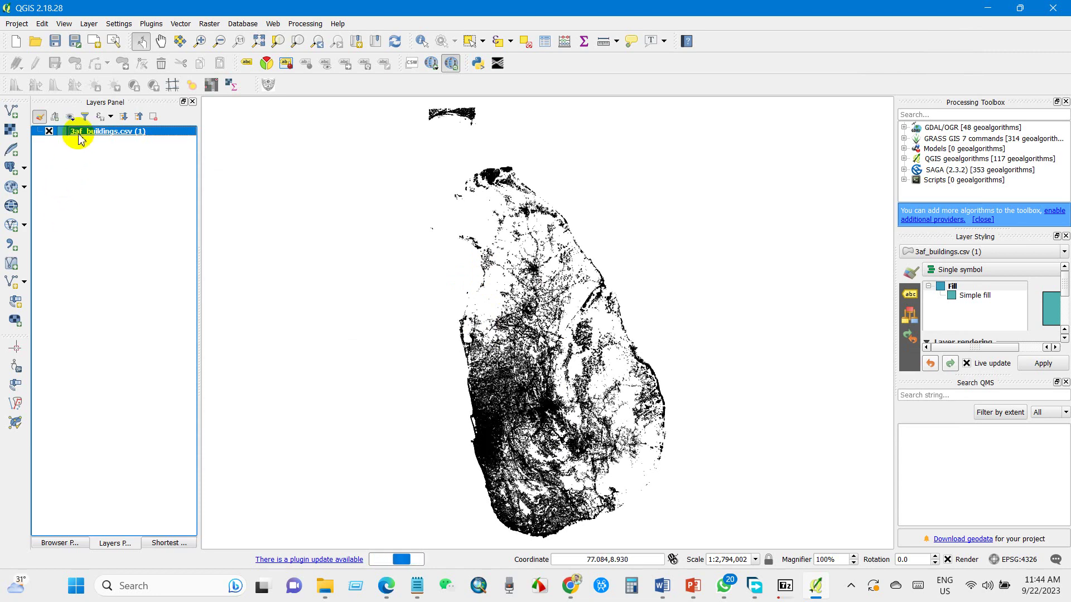
{"action": "right_click", "coordinate": [82, 137]}
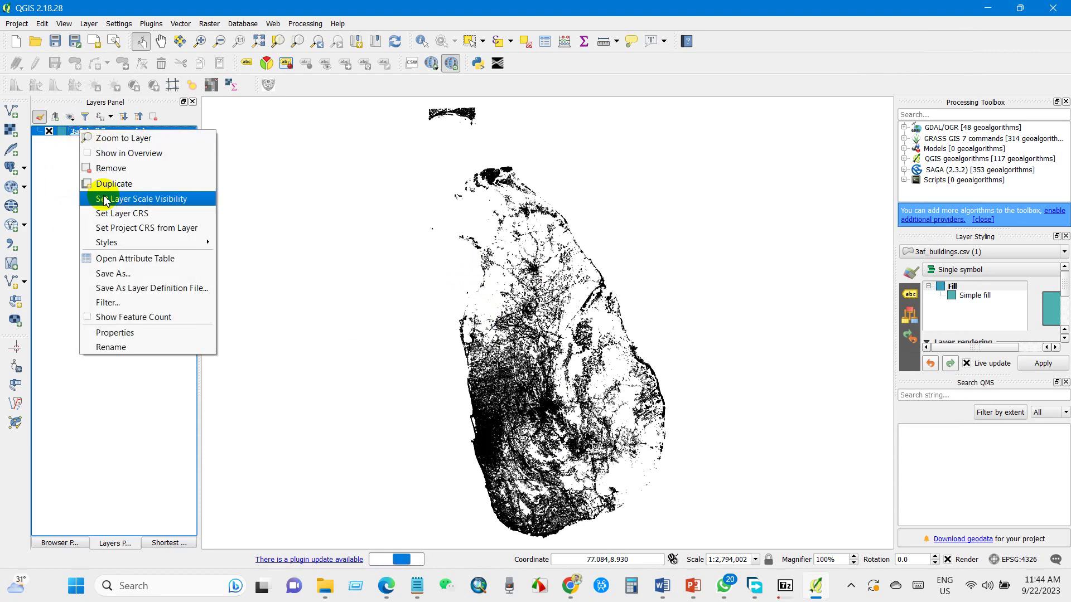
{"action": "left_click", "coordinate": [253, 262]}
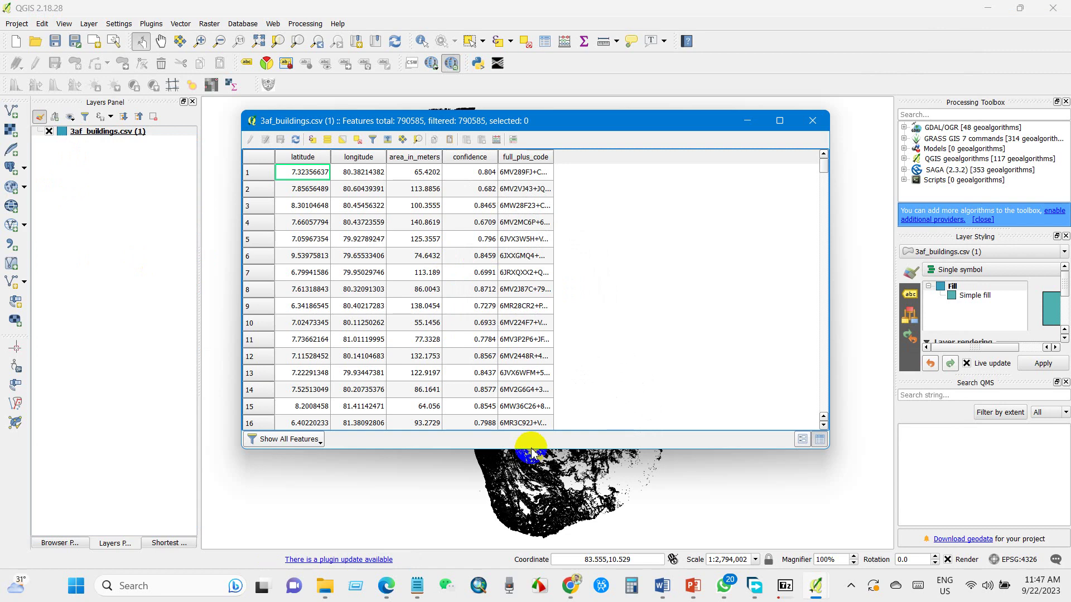
{"action": "left_click_drag", "start_coordinate": [548, 449], "coordinate": [548, 526]}
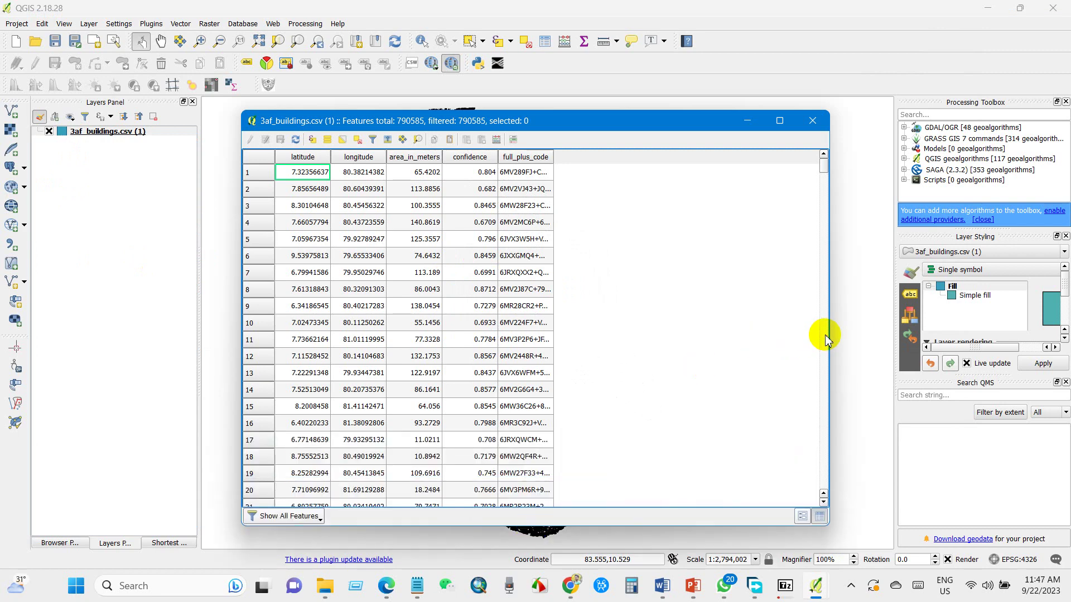
{"action": "left_click_drag", "start_coordinate": [832, 335], "coordinate": [908, 335]}
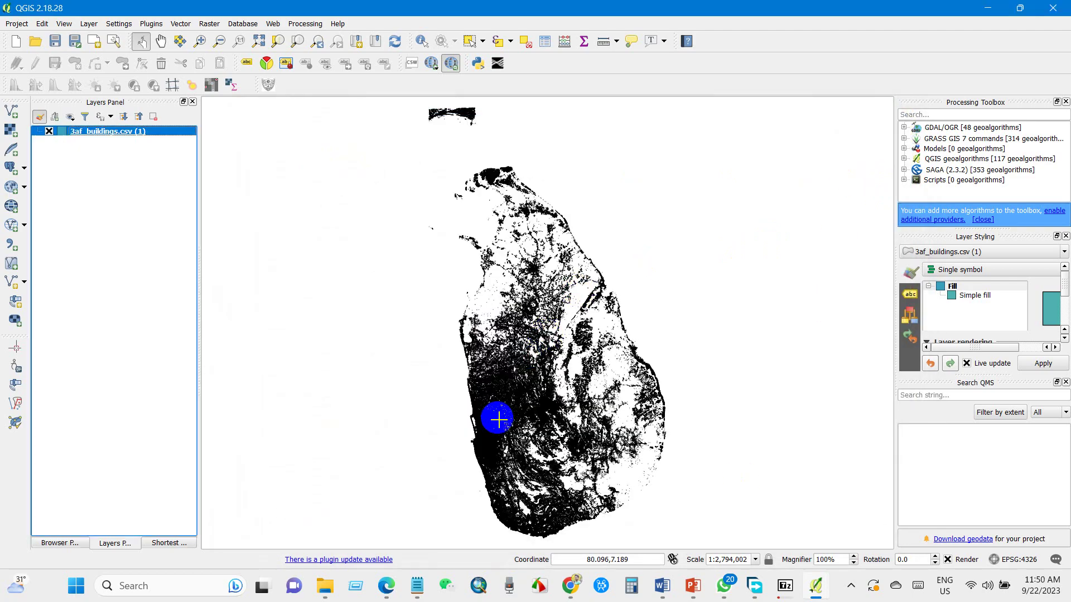
{"action": "scroll", "coordinate": [498, 421], "scroll_direction": "up", "scroll_amount": 4}
{"action": "scroll", "coordinate": [498, 420], "scroll_direction": "up", "scroll_amount": 2}
{"action": "scroll", "coordinate": [498, 420], "scroll_direction": "up", "scroll_amount": 1}
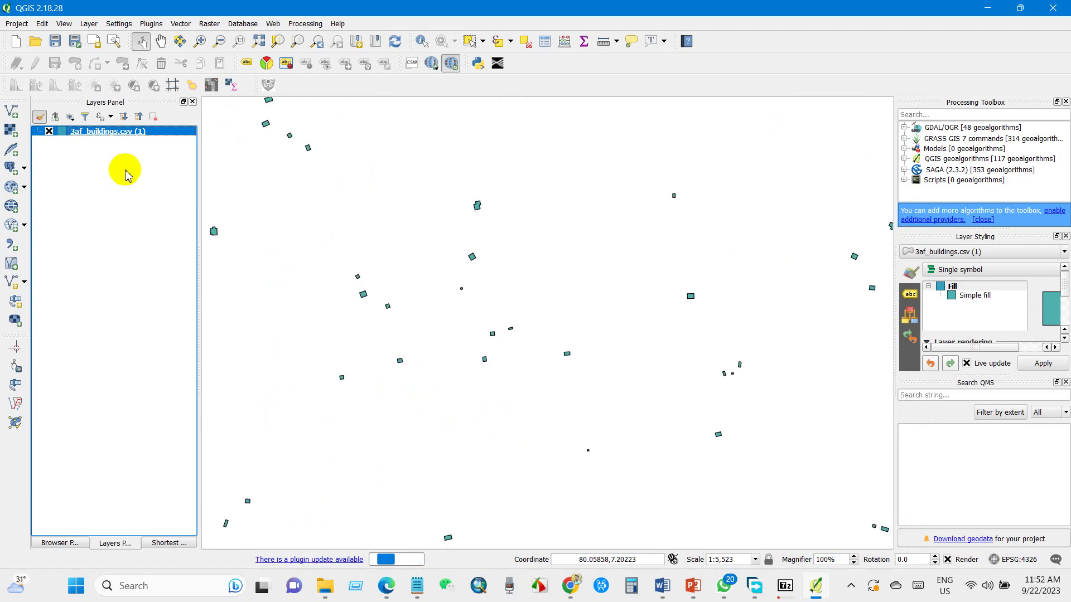
Step: Bring up the layer context menu for 3af_buildings.csv (1) to reach Save As
{"action": "right_click", "coordinate": [93, 140]}
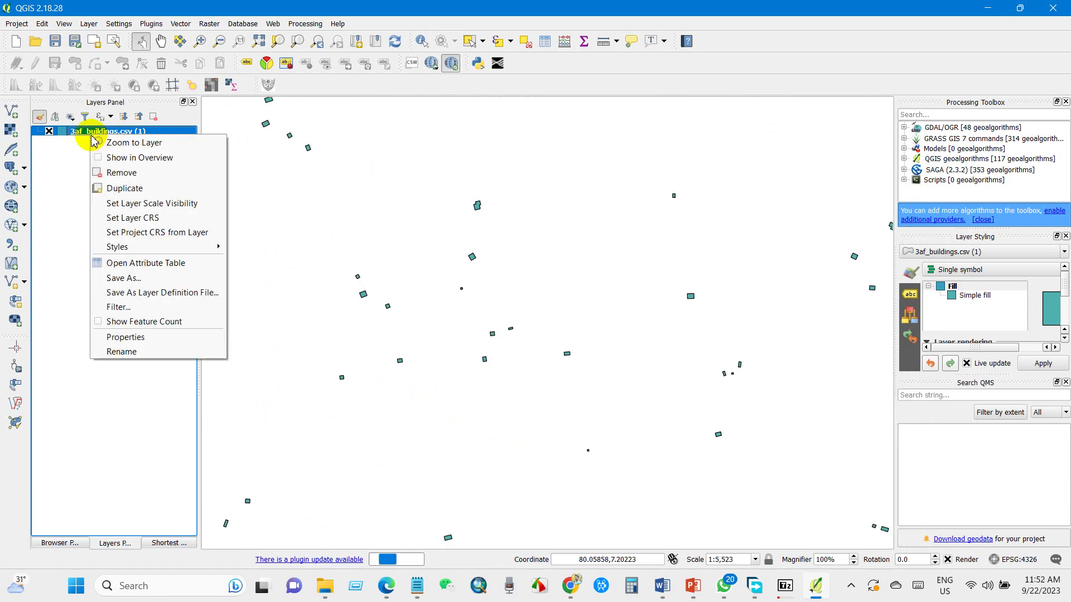
{"action": "left_click", "coordinate": [101, 129]}
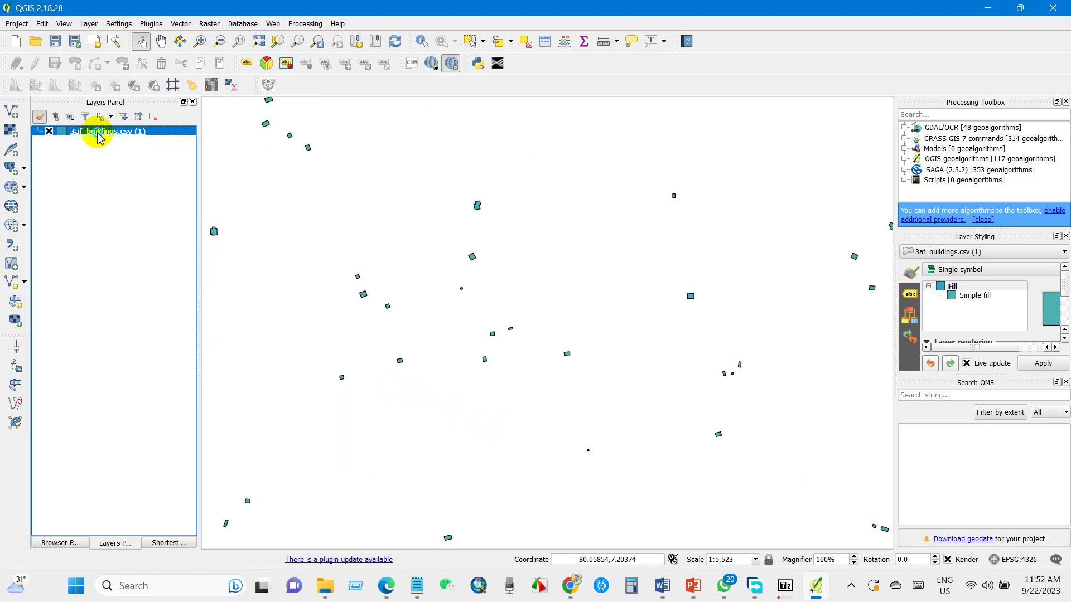
{"action": "right_click", "coordinate": [97, 132]}
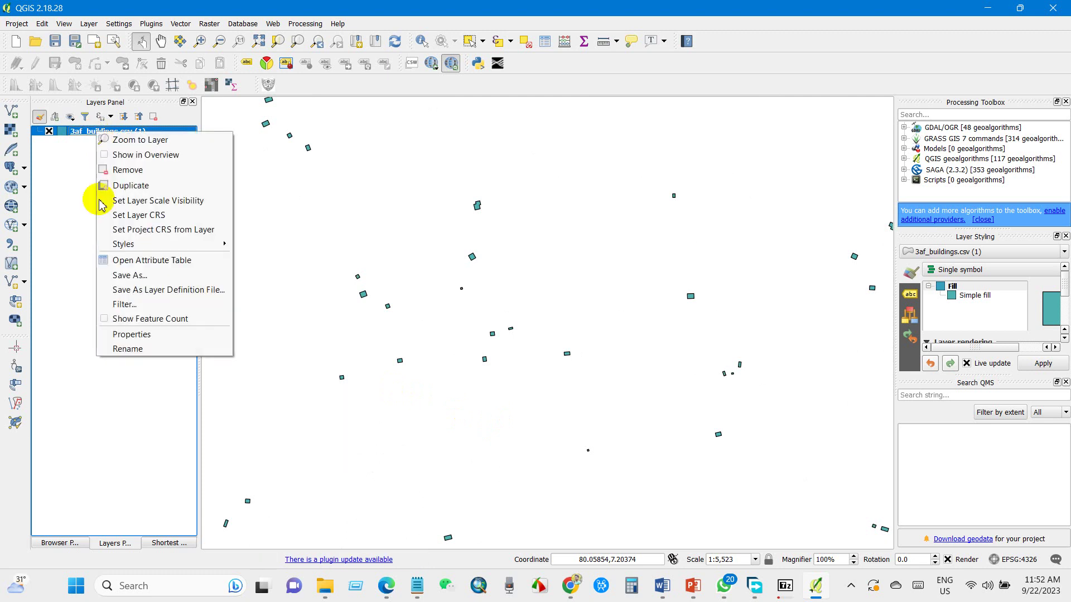
Step: Save as ESRI Shapefile named building.shp inside Downloads > 3af_buildings.csv (1).gz
{"action": "left_click", "coordinate": [149, 276]}
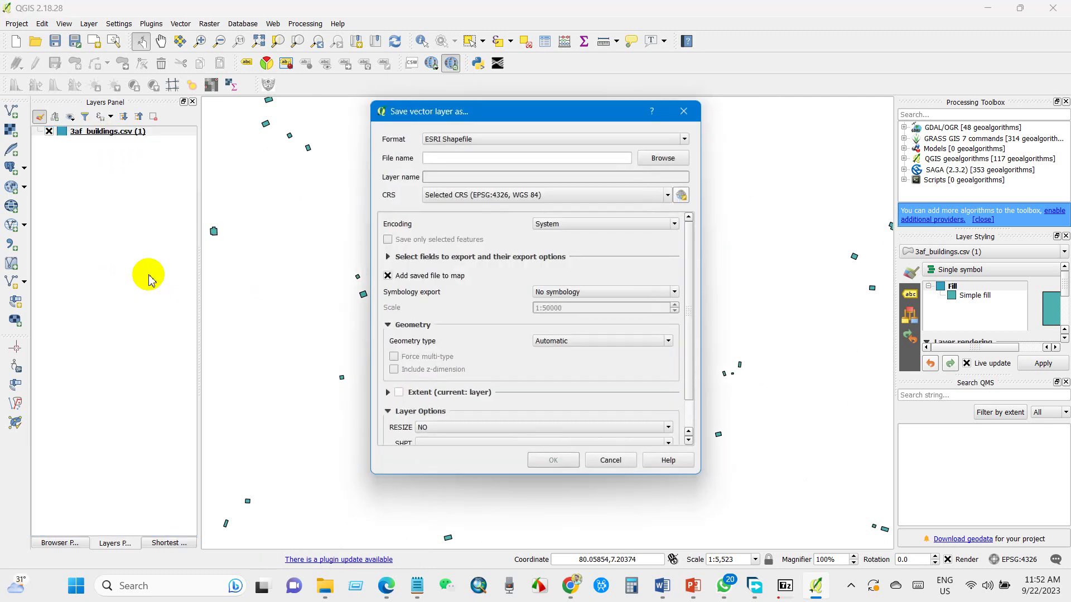
{"action": "left_click", "coordinate": [525, 139]}
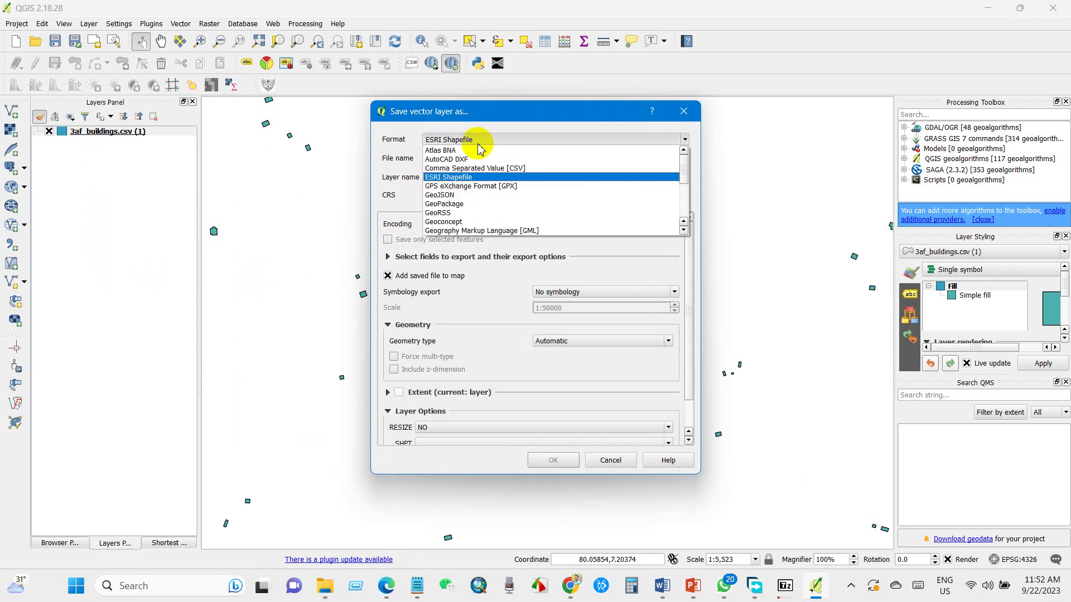
{"action": "left_click", "coordinate": [451, 177]}
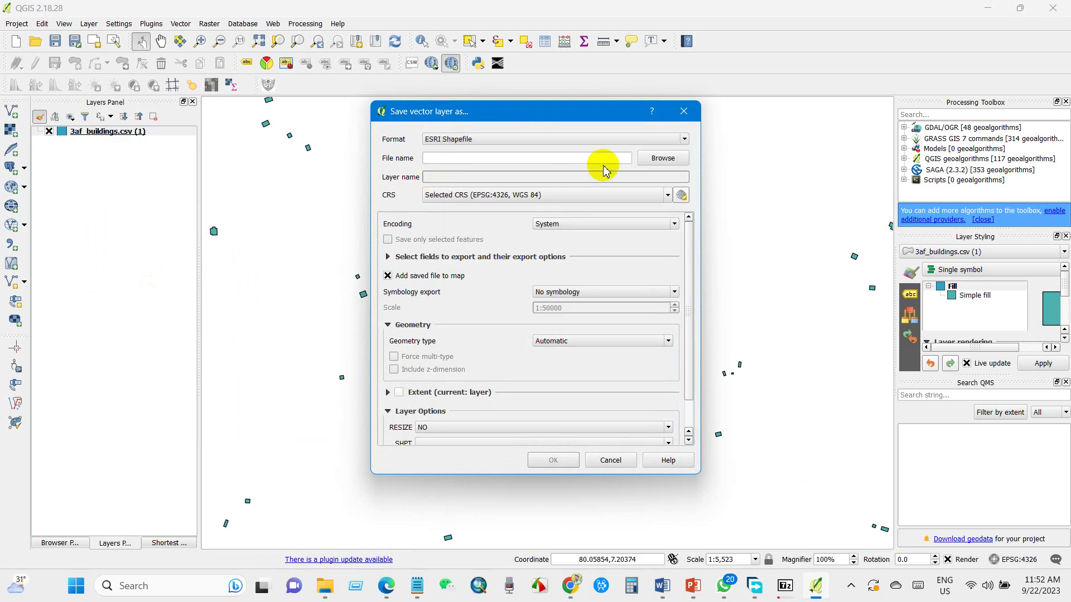
{"action": "left_click", "coordinate": [662, 158]}
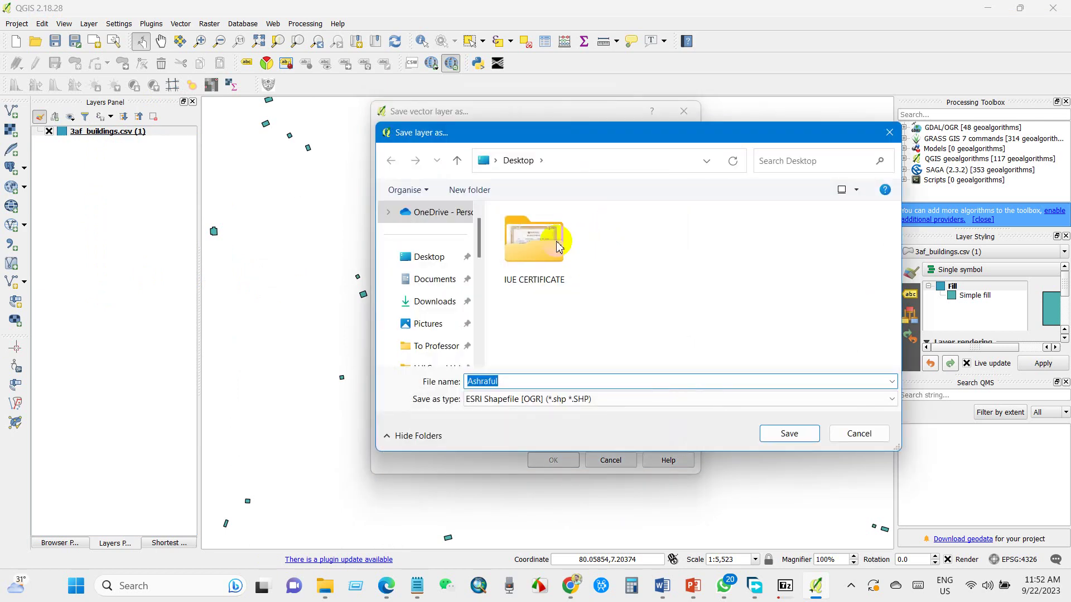
{"action": "left_click", "coordinate": [434, 279]}
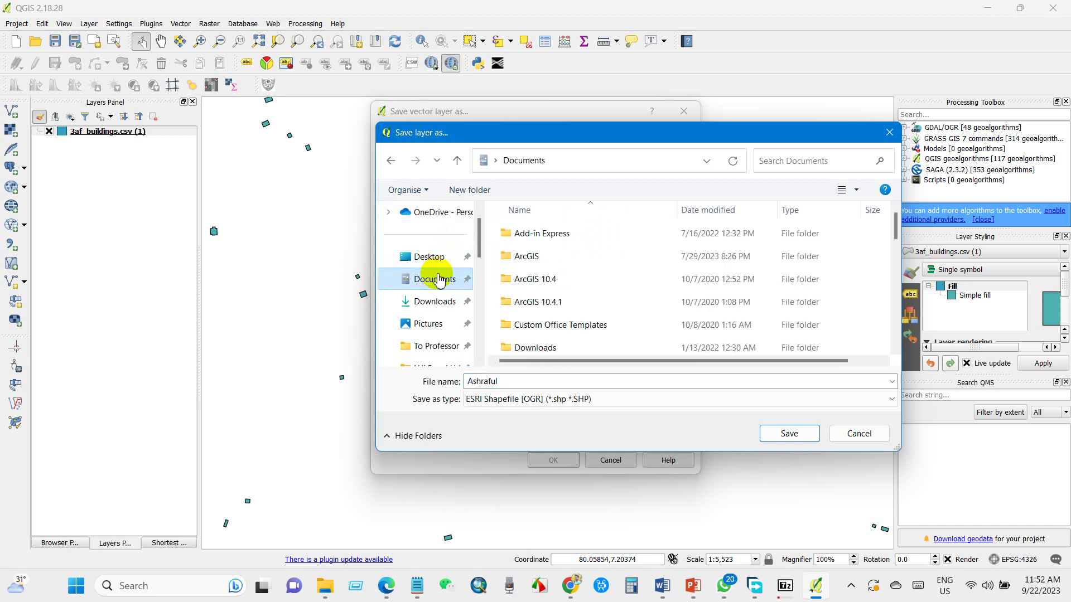
{"action": "left_click", "coordinate": [435, 302]}
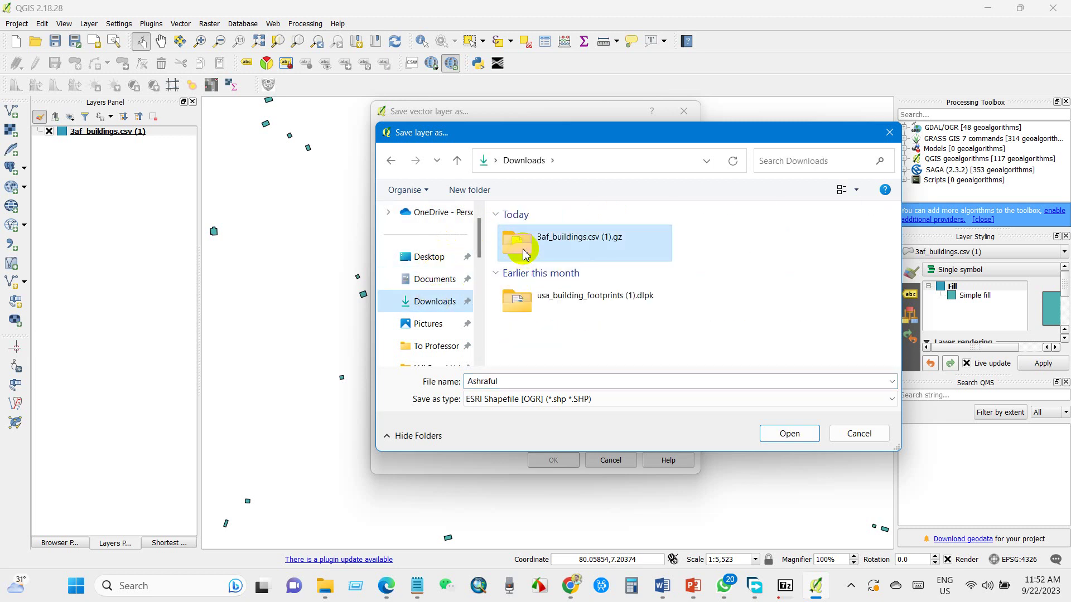
{"action": "double_click", "coordinate": [579, 236]}
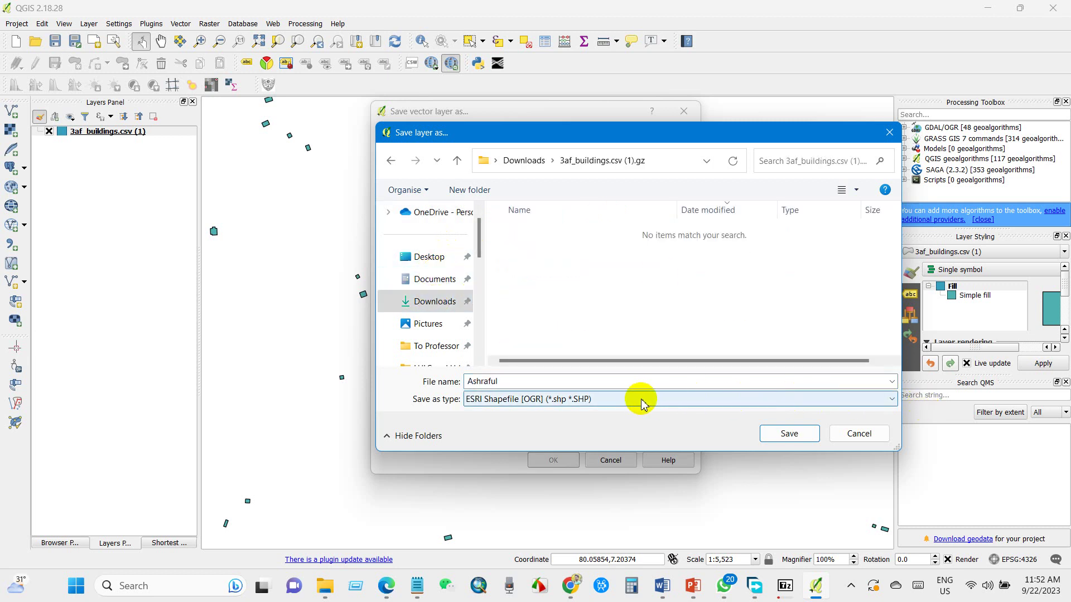
{"action": "type", "text": "building"}
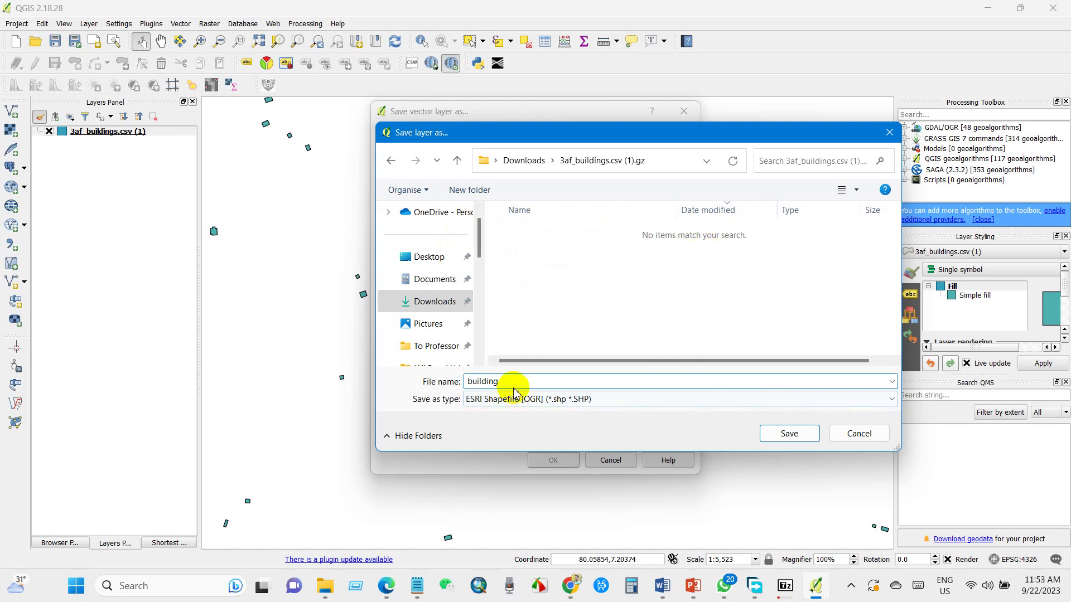
{"action": "left_click", "coordinate": [789, 433]}
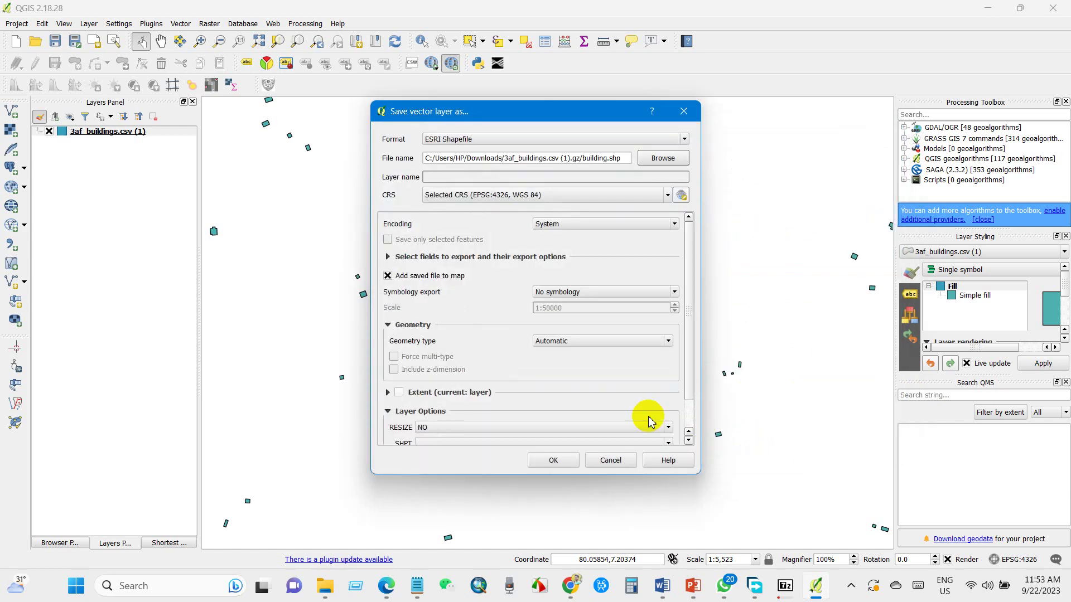
Step: Keep the output CRS as EPSG:4326 WGS 84 and run the export
{"action": "left_click", "coordinate": [535, 195]}
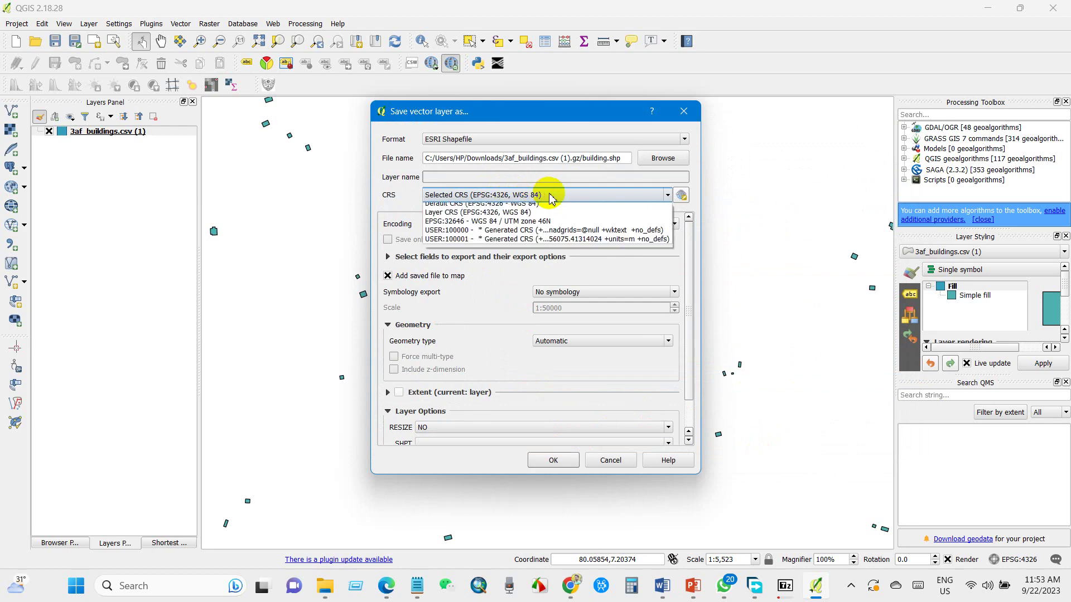
{"action": "left_click", "coordinate": [527, 209]}
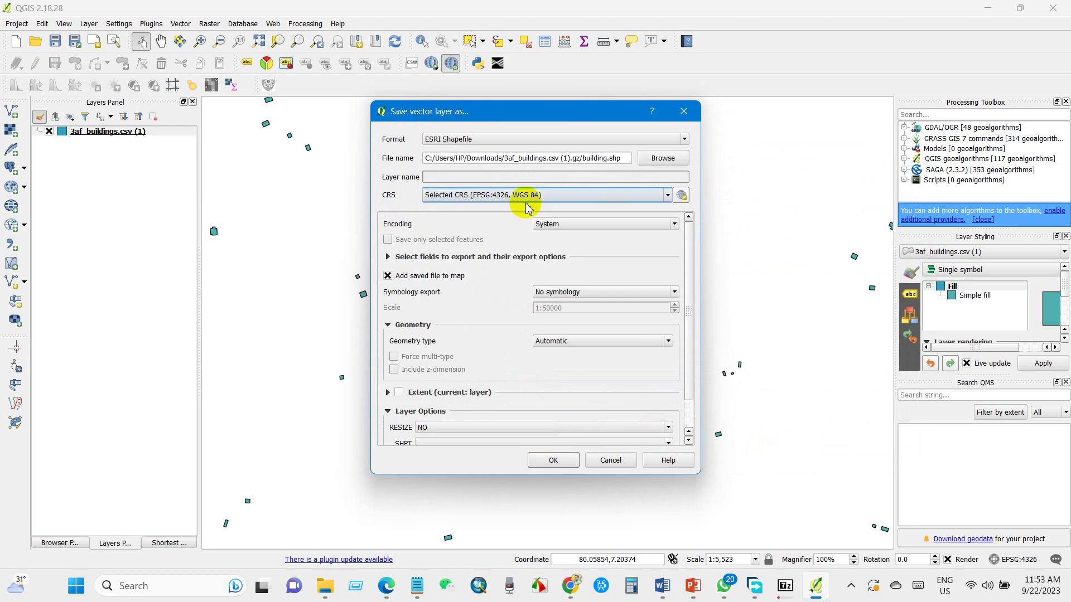
{"action": "left_click", "coordinate": [553, 460]}
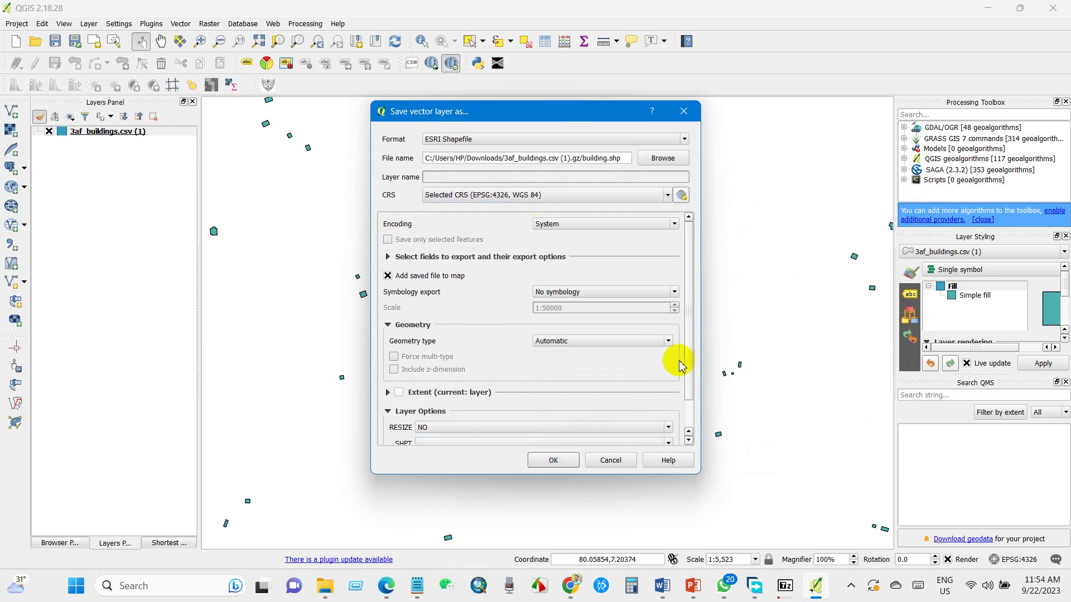
{"action": "scroll", "coordinate": [688, 360], "scroll_direction": "down", "scroll_amount": 2}
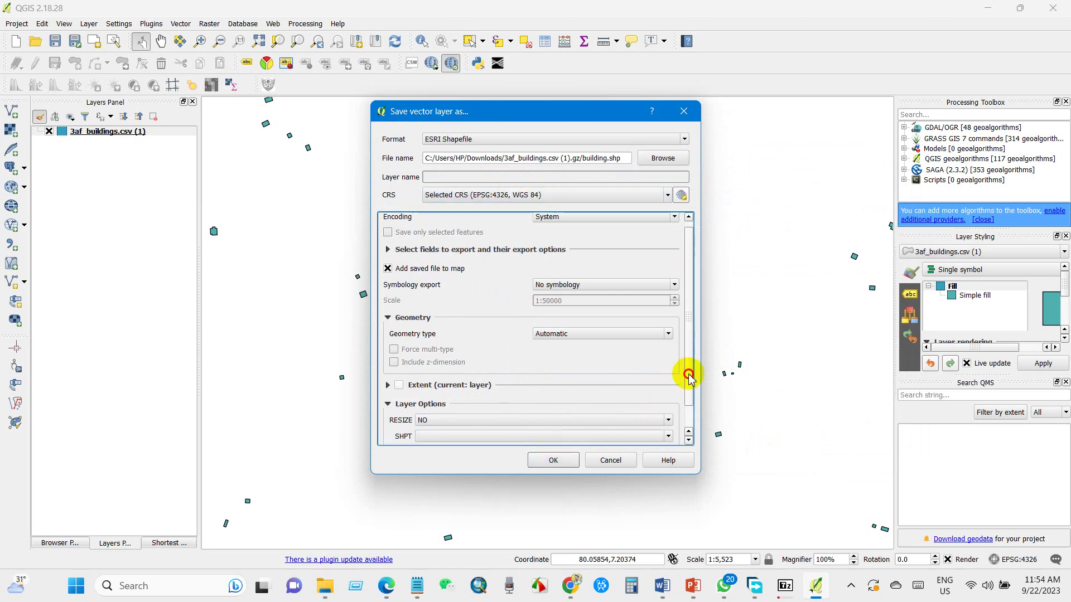
{"action": "left_click", "coordinate": [556, 461]}
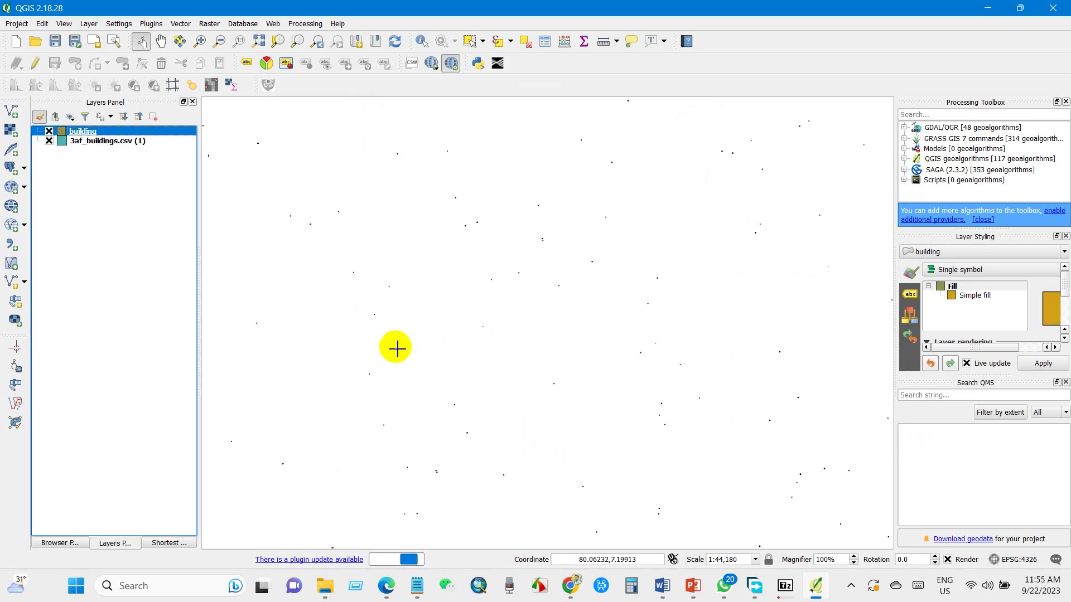
Step: Hide the original 3af_buildings.csv layer and reach the building layer's properties
{"action": "left_click", "coordinate": [49, 142]}
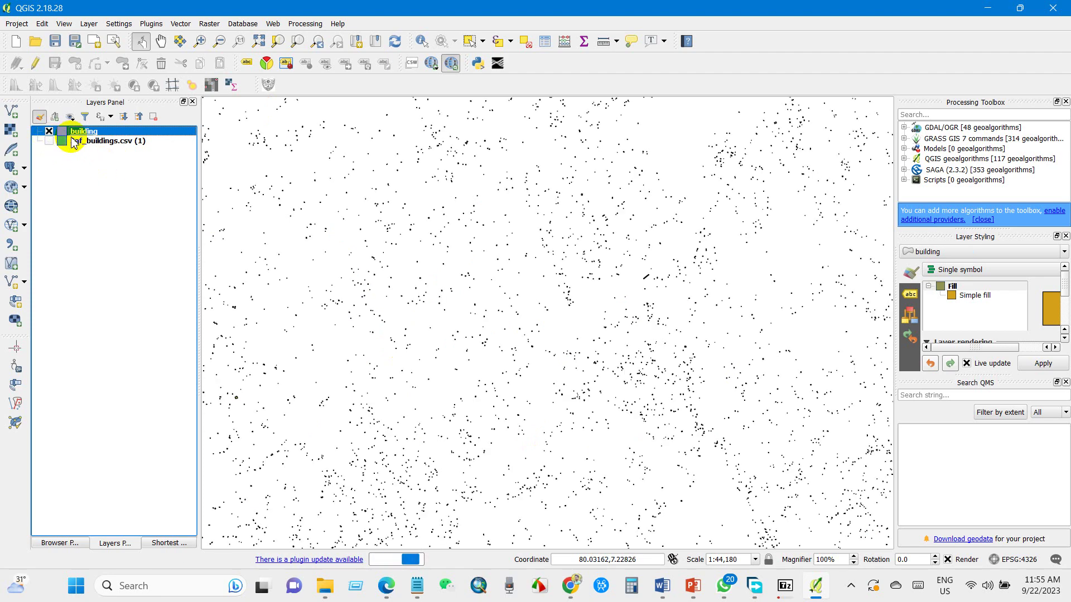
{"action": "right_click", "coordinate": [84, 133]}
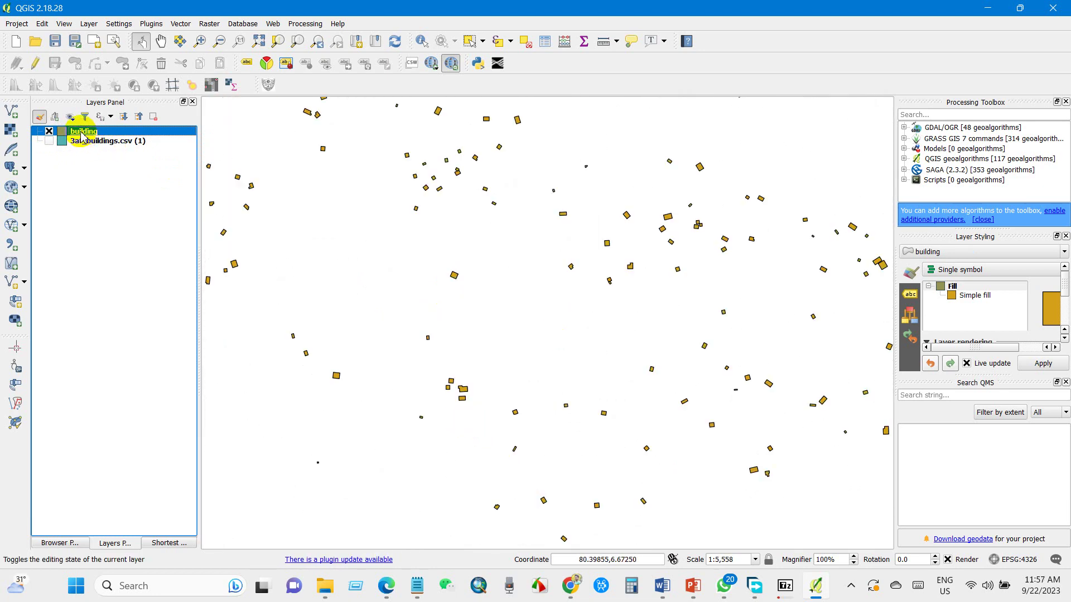
{"action": "right_click", "coordinate": [83, 131]}
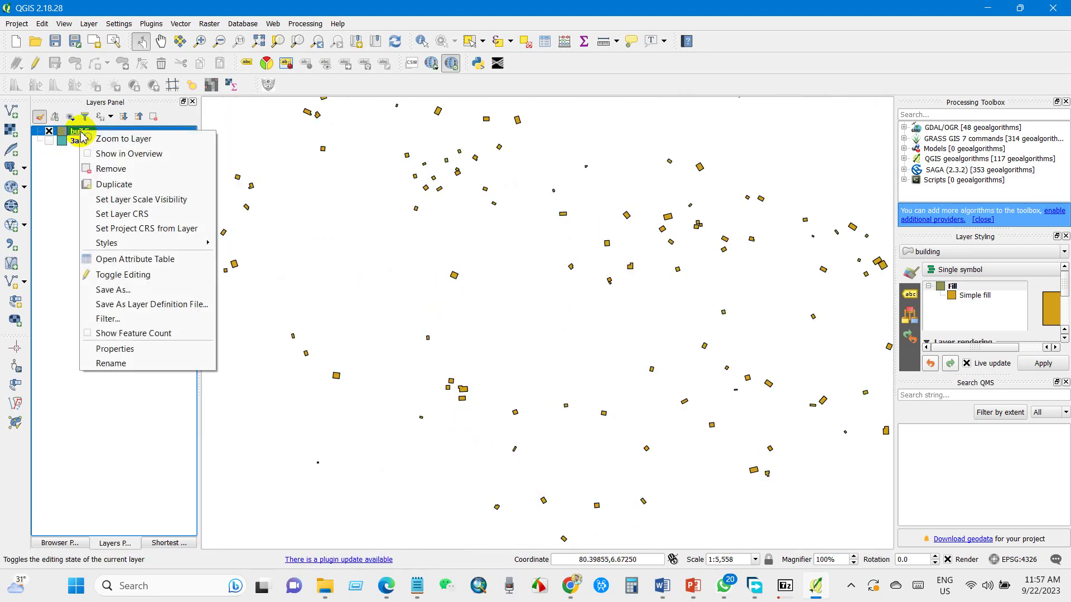
{"action": "left_click", "coordinate": [105, 358]}
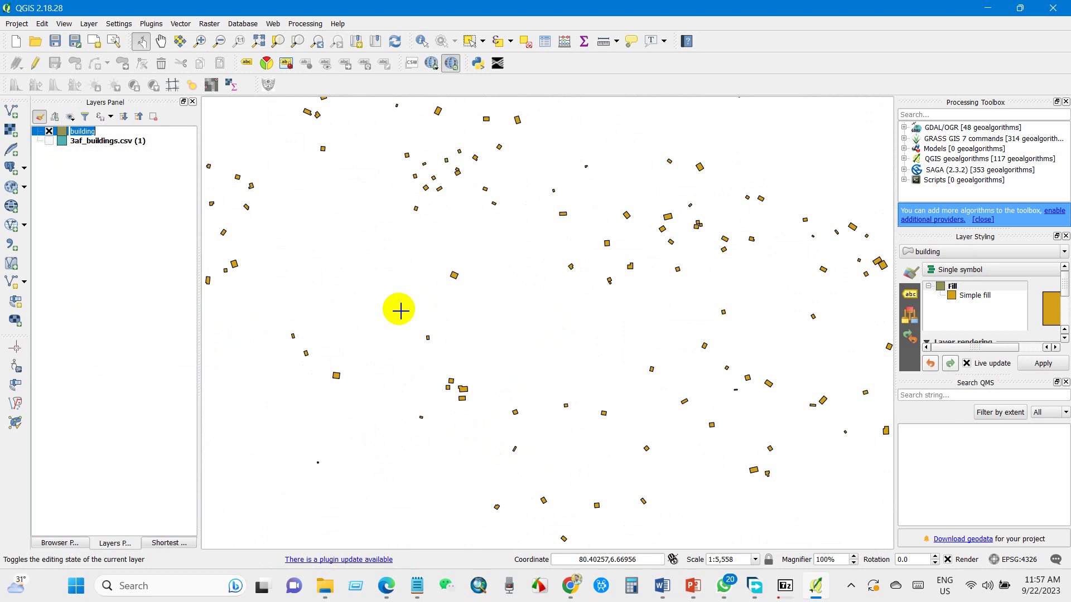
Step: In the building layer's Style, edit the Simple fill for transparent fill and red border
{"action": "right_click", "coordinate": [83, 131]}
{"action": "left_click", "coordinate": [105, 352]}
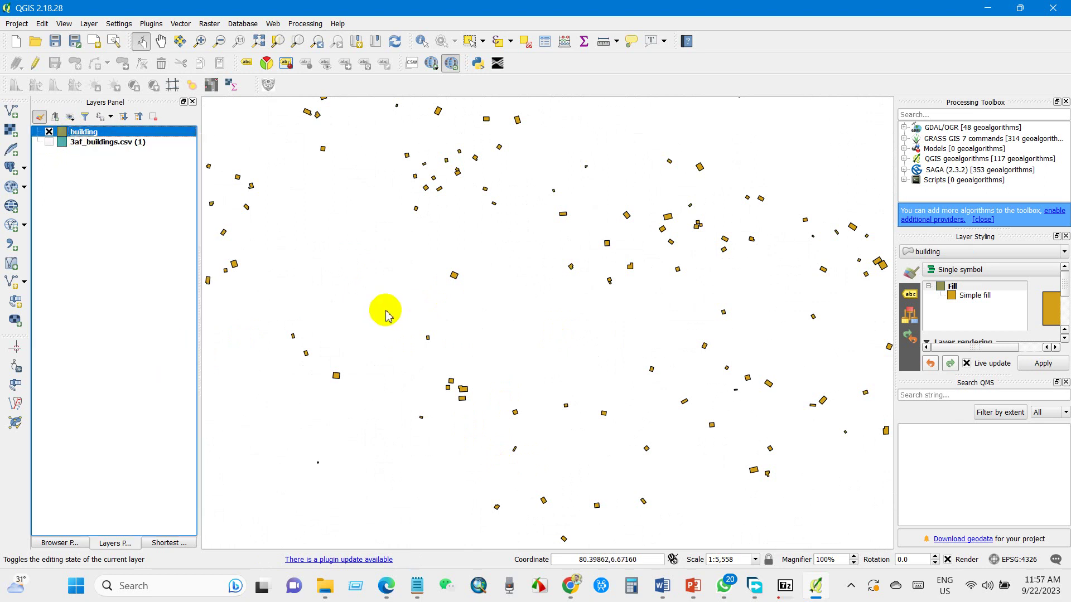
{"action": "left_click", "coordinate": [333, 149]}
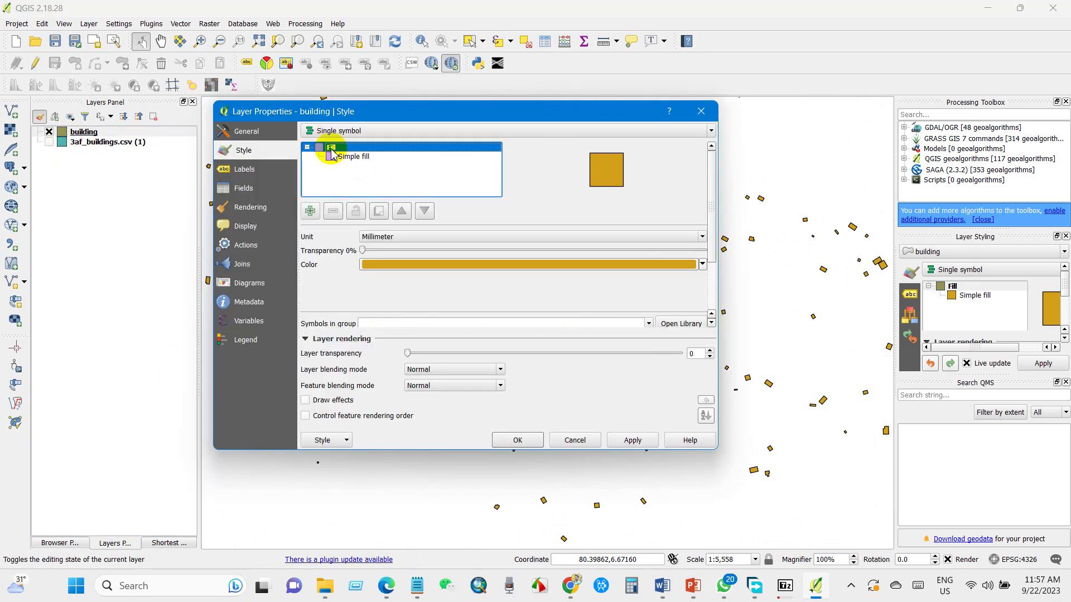
{"action": "left_click", "coordinate": [351, 157]}
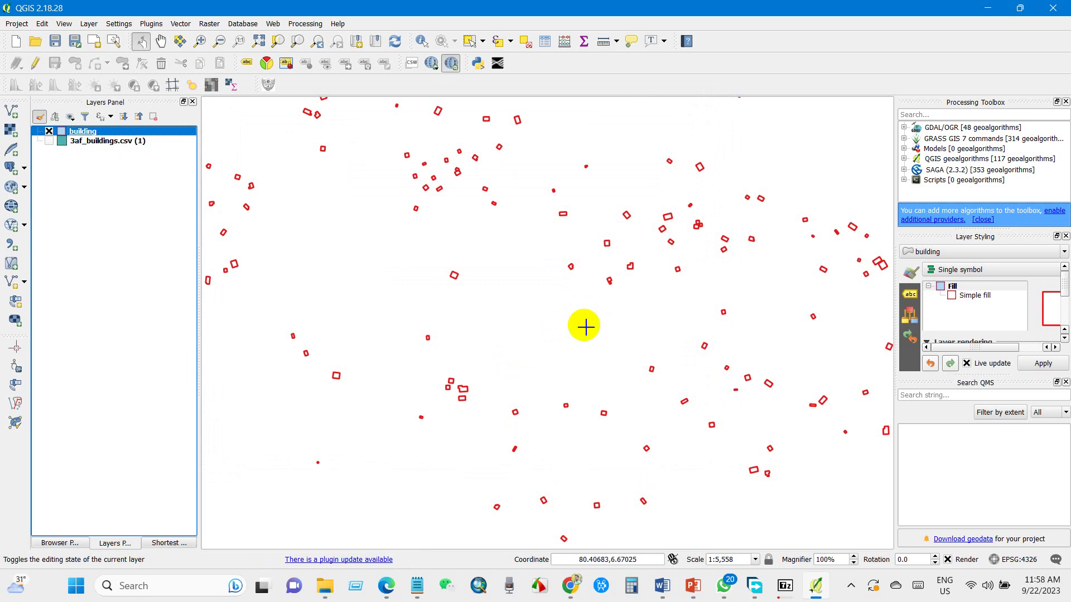
{"action": "scroll", "coordinate": [586, 281], "scroll_direction": "up", "scroll_amount": 1}
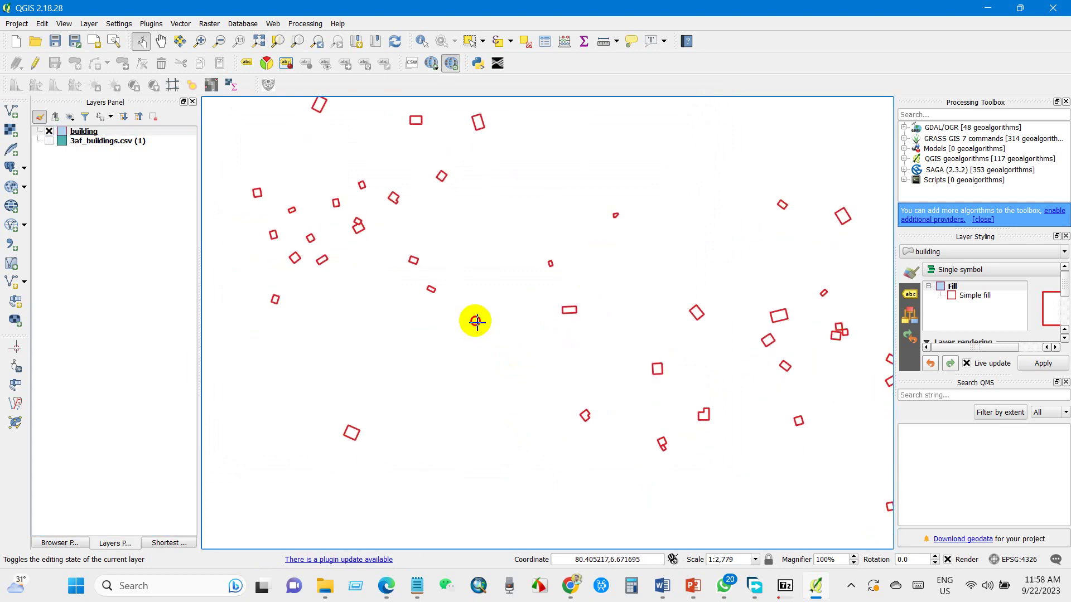
Step: Add the OSM Standard basemap via Web > QuickMapServices > OSM
{"action": "left_click", "coordinate": [272, 23]}
{"action": "mouse_move", "coordinate": [308, 49]}
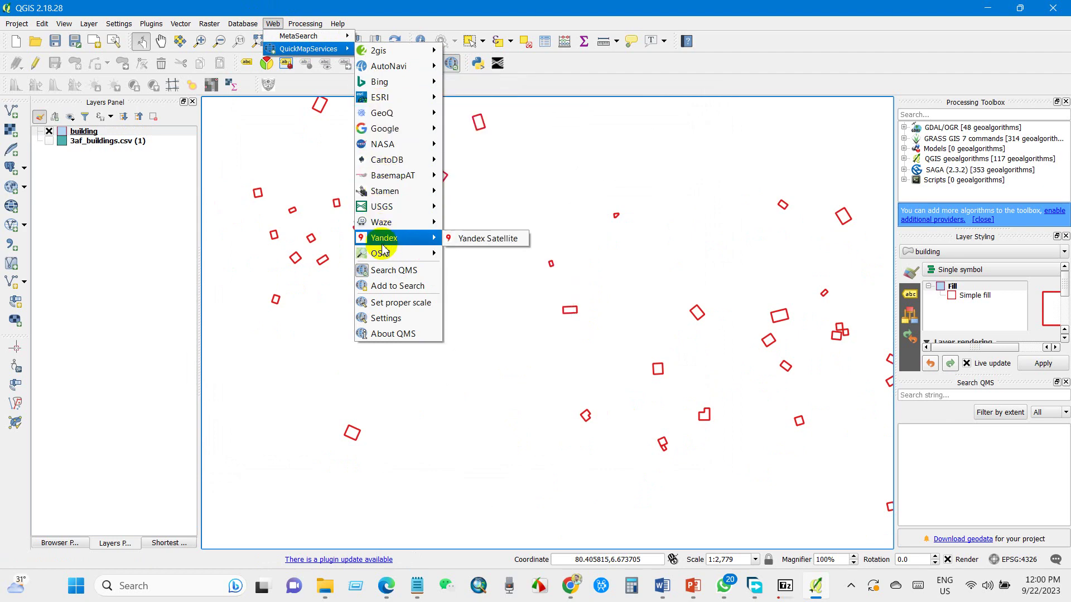
{"action": "mouse_move", "coordinate": [381, 254]}
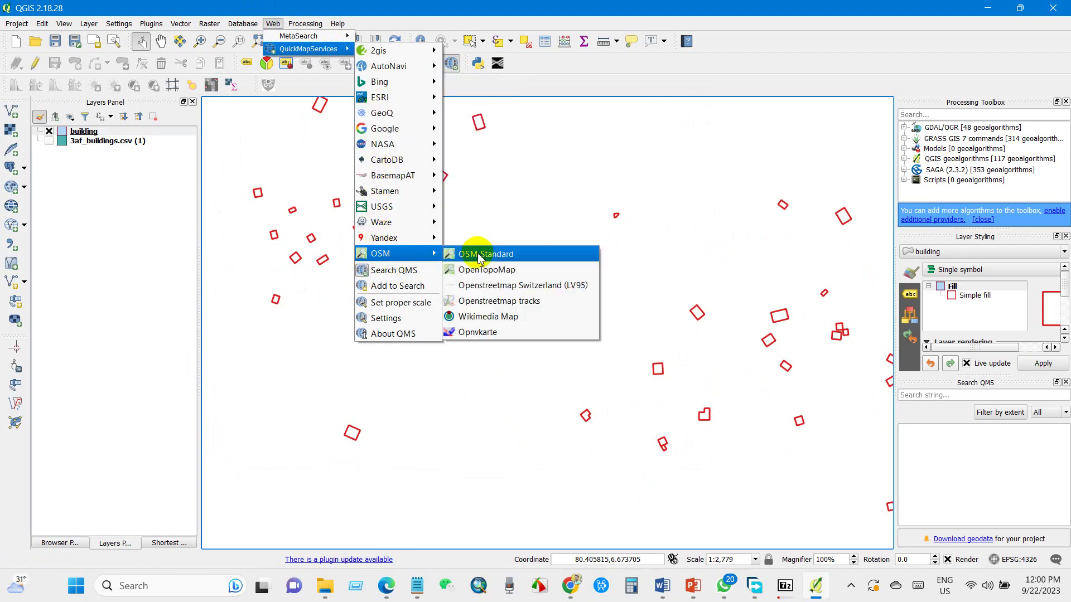
{"action": "left_click", "coordinate": [479, 255]}
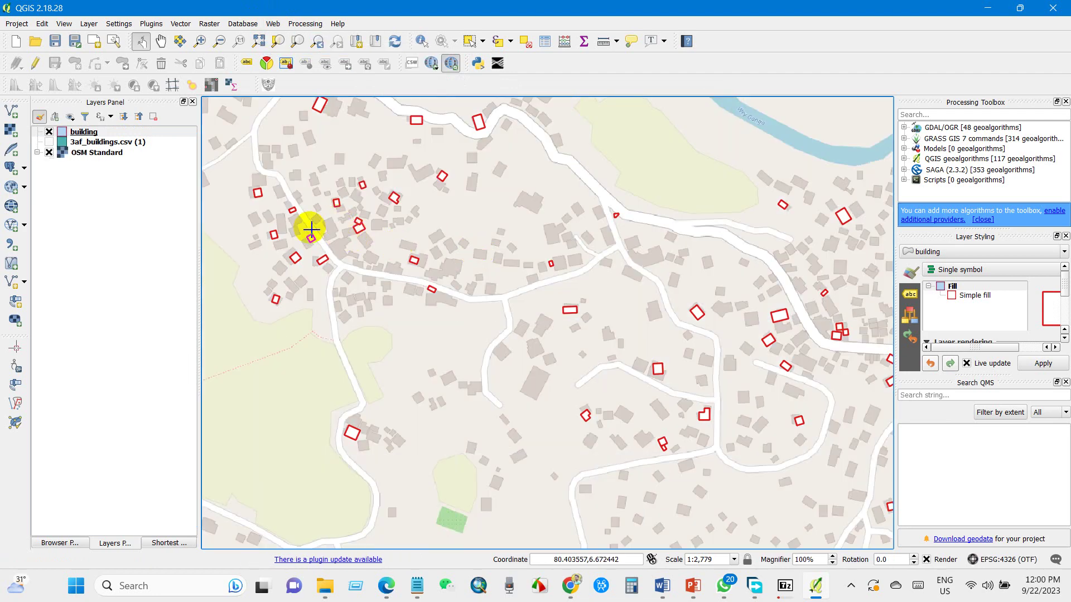
{"action": "scroll", "coordinate": [532, 278], "scroll_direction": "up", "scroll_amount": 2}
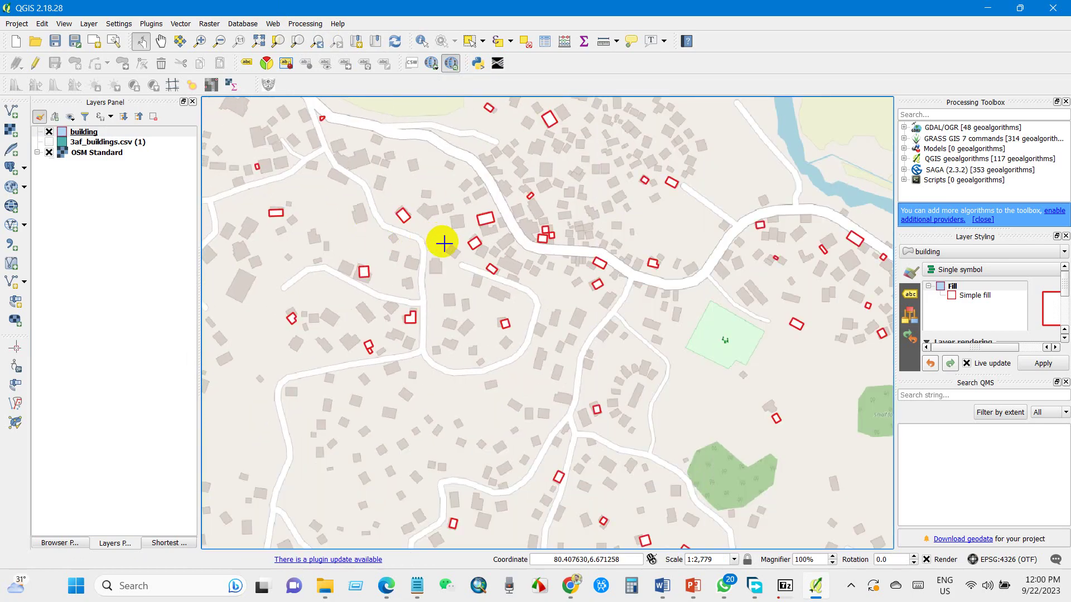
{"action": "scroll", "coordinate": [443, 244], "scroll_direction": "down", "scroll_amount": 5}
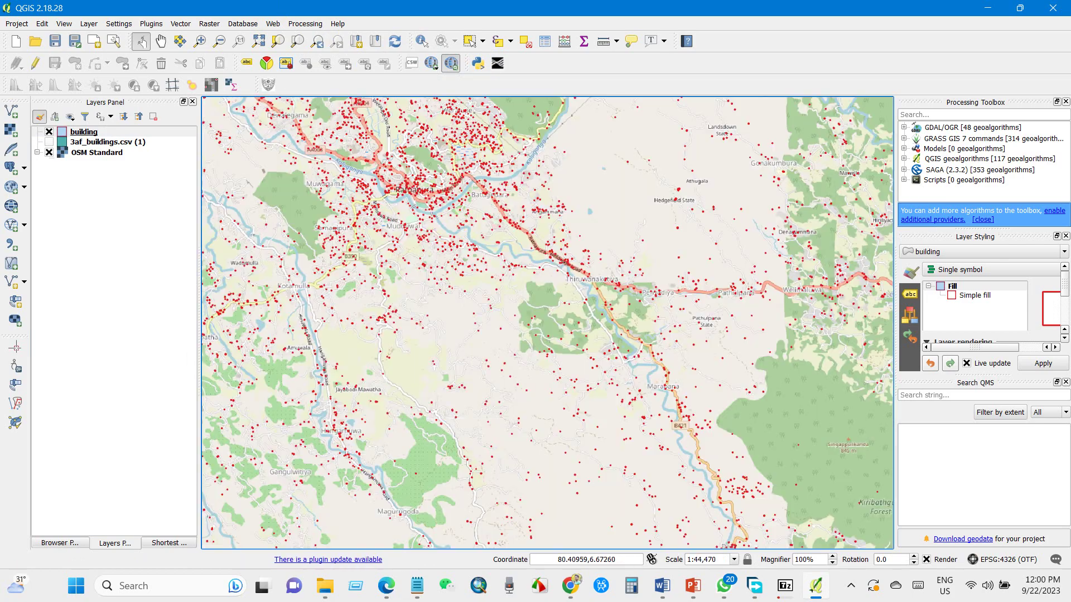
Step: Pan and zoom out until all of Sri Lanka with red footprints is visible
{"action": "left_click_drag", "start_coordinate": [443, 242], "coordinate": [509, 360]}
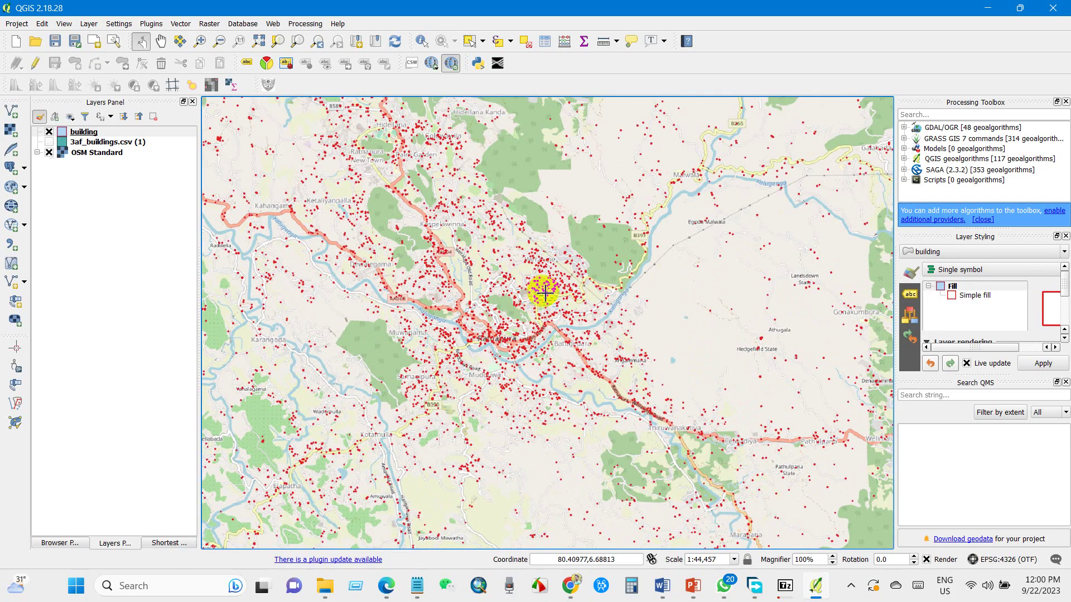
{"action": "scroll", "coordinate": [545, 292], "scroll_direction": "up", "scroll_amount": 4}
{"action": "scroll", "coordinate": [557, 287], "scroll_direction": "down", "scroll_amount": 5}
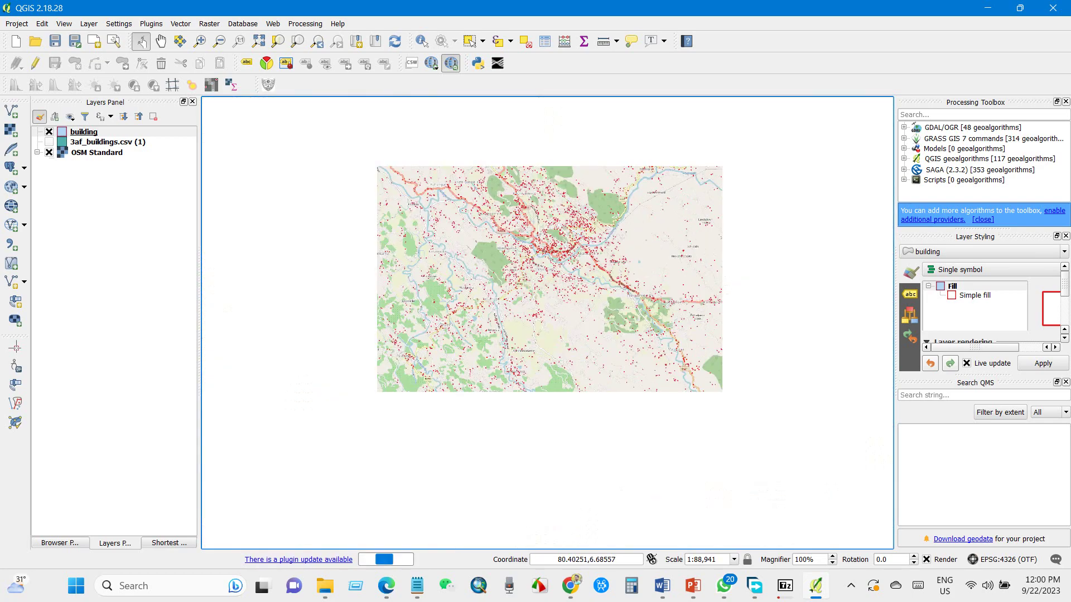
{"action": "scroll", "coordinate": [551, 237], "scroll_direction": "down", "scroll_amount": 4}
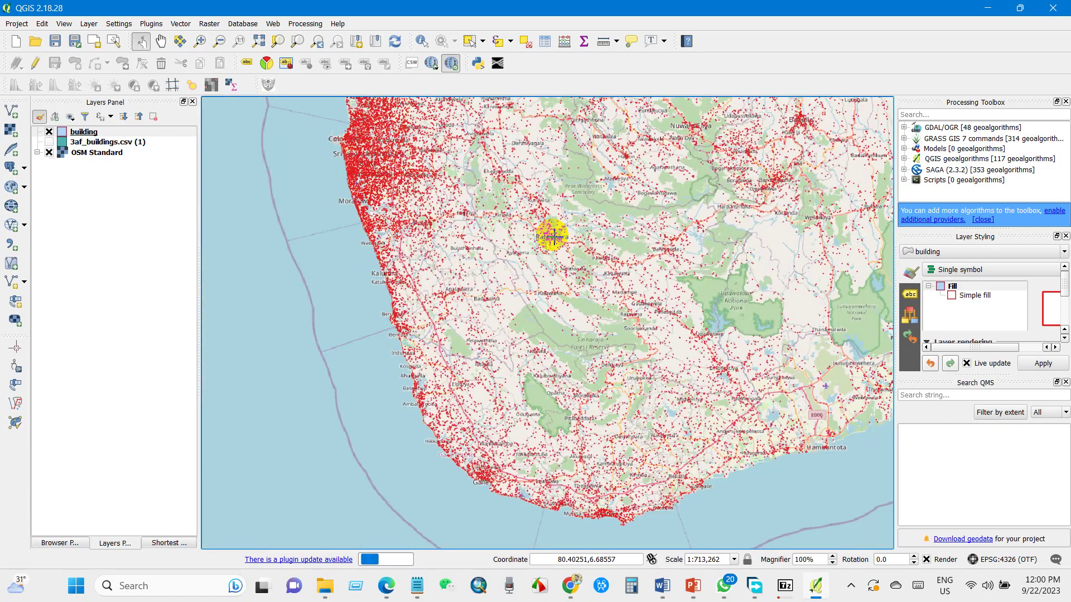
{"action": "scroll", "coordinate": [486, 245], "scroll_direction": "down", "scroll_amount": 1}
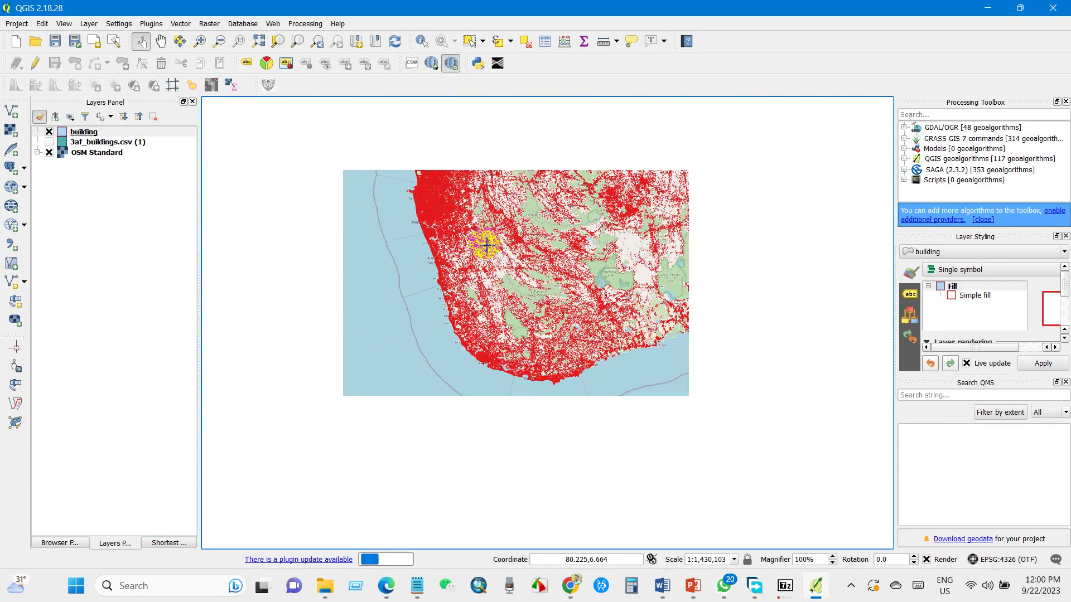
{"action": "scroll", "coordinate": [485, 245], "scroll_direction": "down", "scroll_amount": 1}
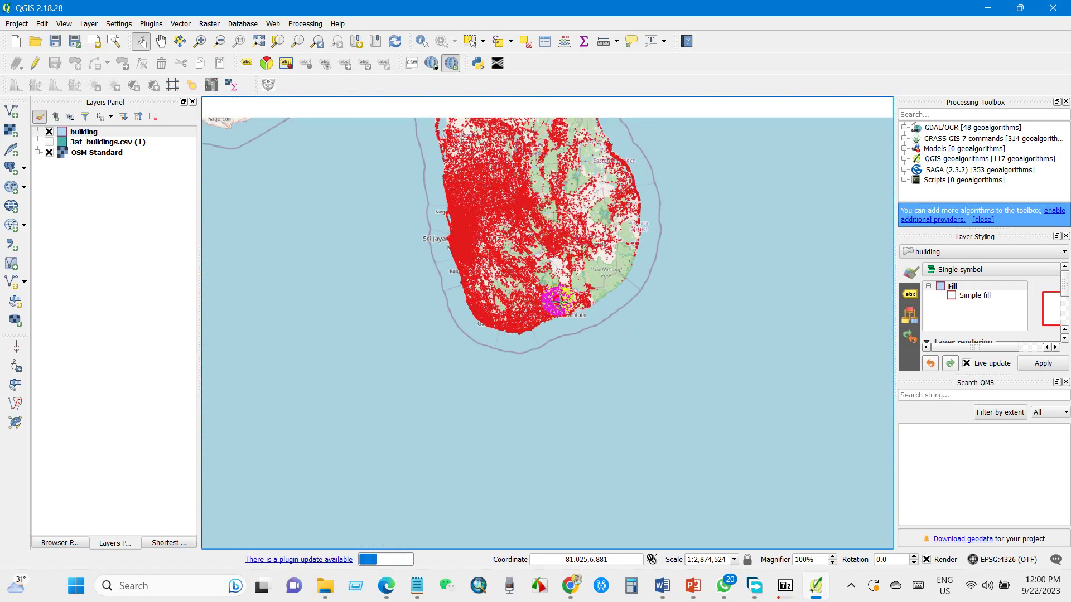